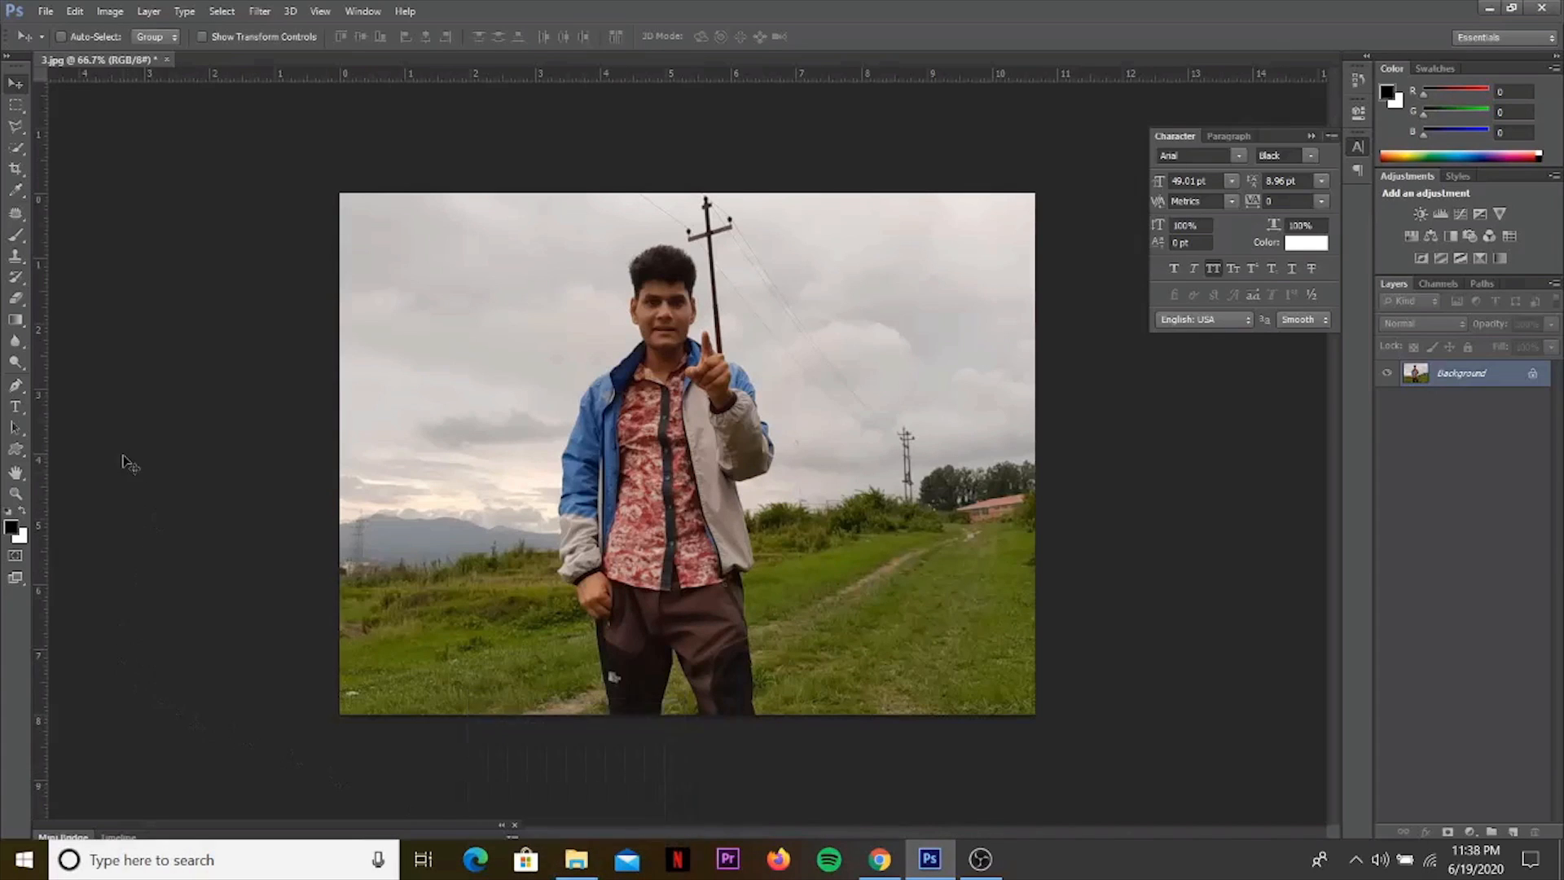
Crop the photo to a nearly square frame around the man's head and upper body.
left_click(19, 169)
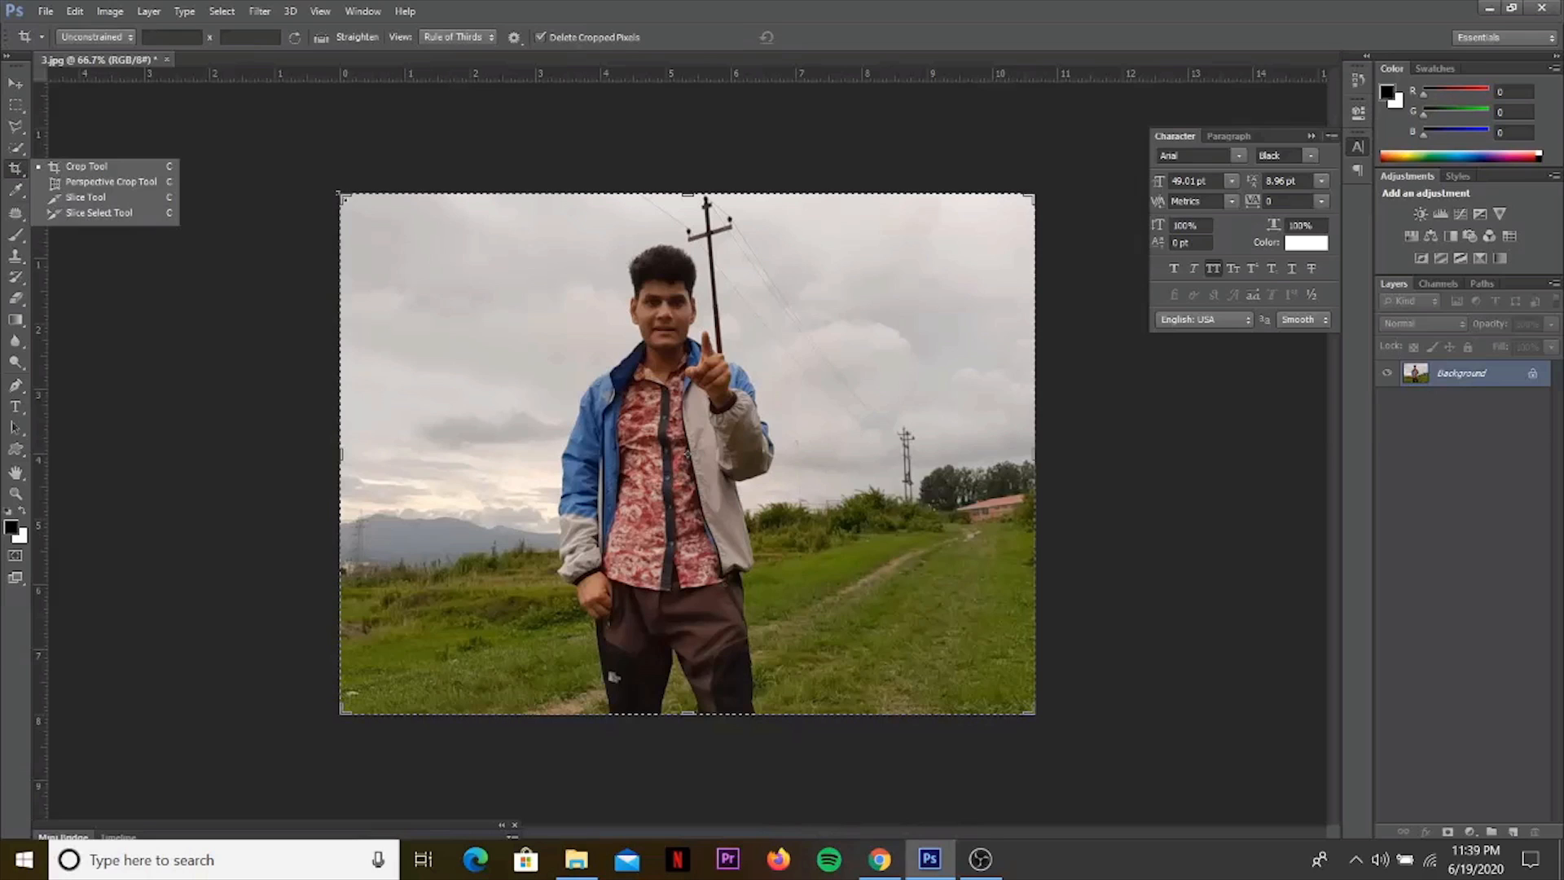
left_click_drag(341, 195, 469, 334)
mouse_move(539, 399)
left_mouse_down()
mouse_move(513, 258)
mouse_move(550, 393)
left_mouse_up()
left_click_drag(689, 332, 705, 195)
left_click_drag(468, 453, 442, 453)
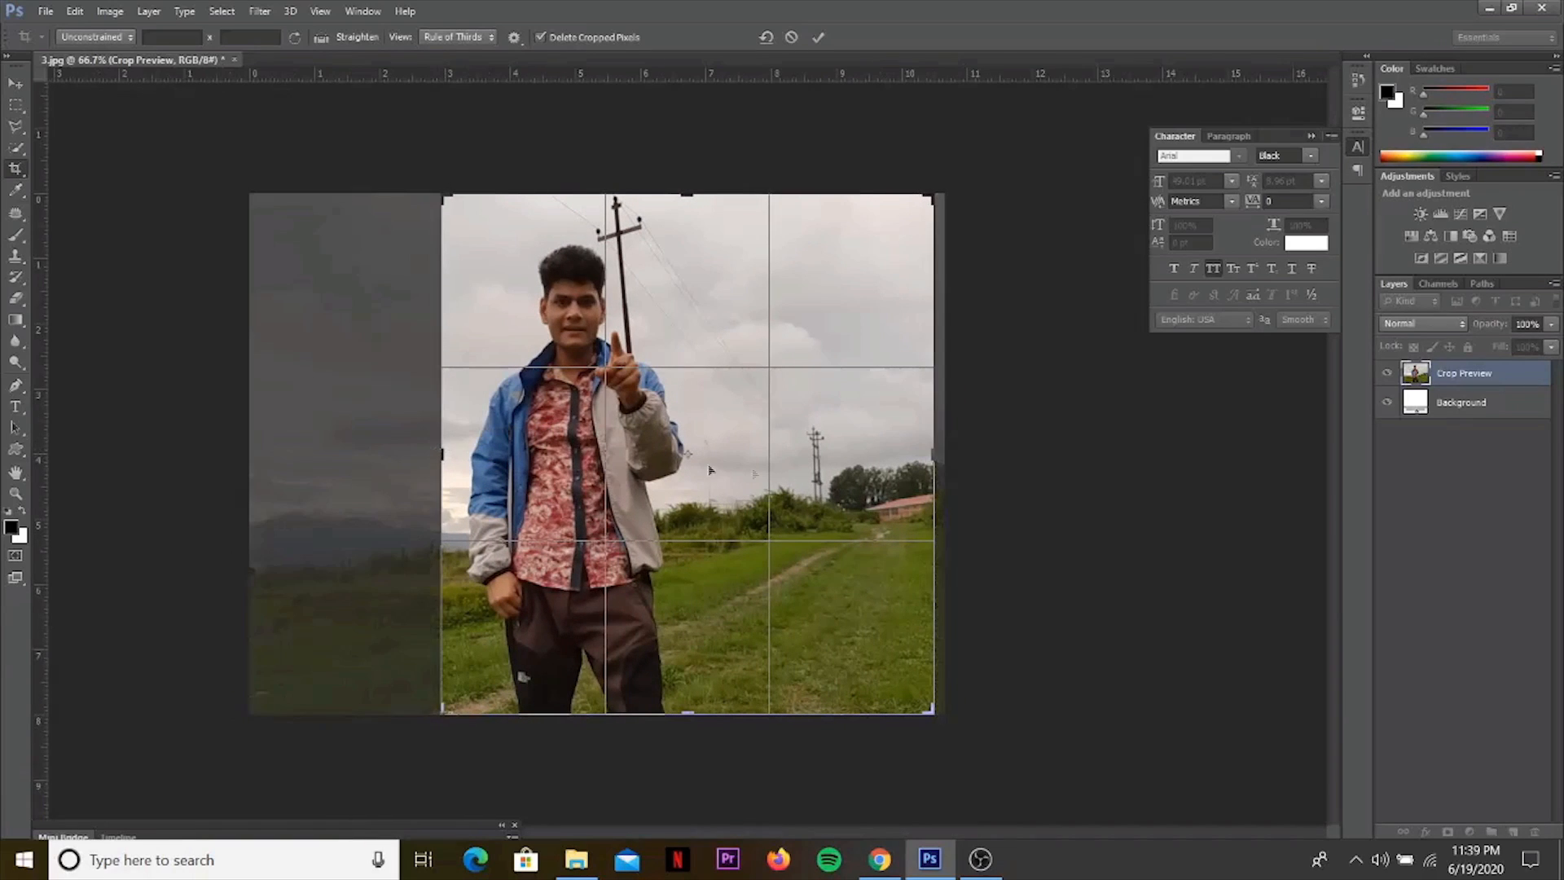
left_click_drag(934, 453, 845, 455)
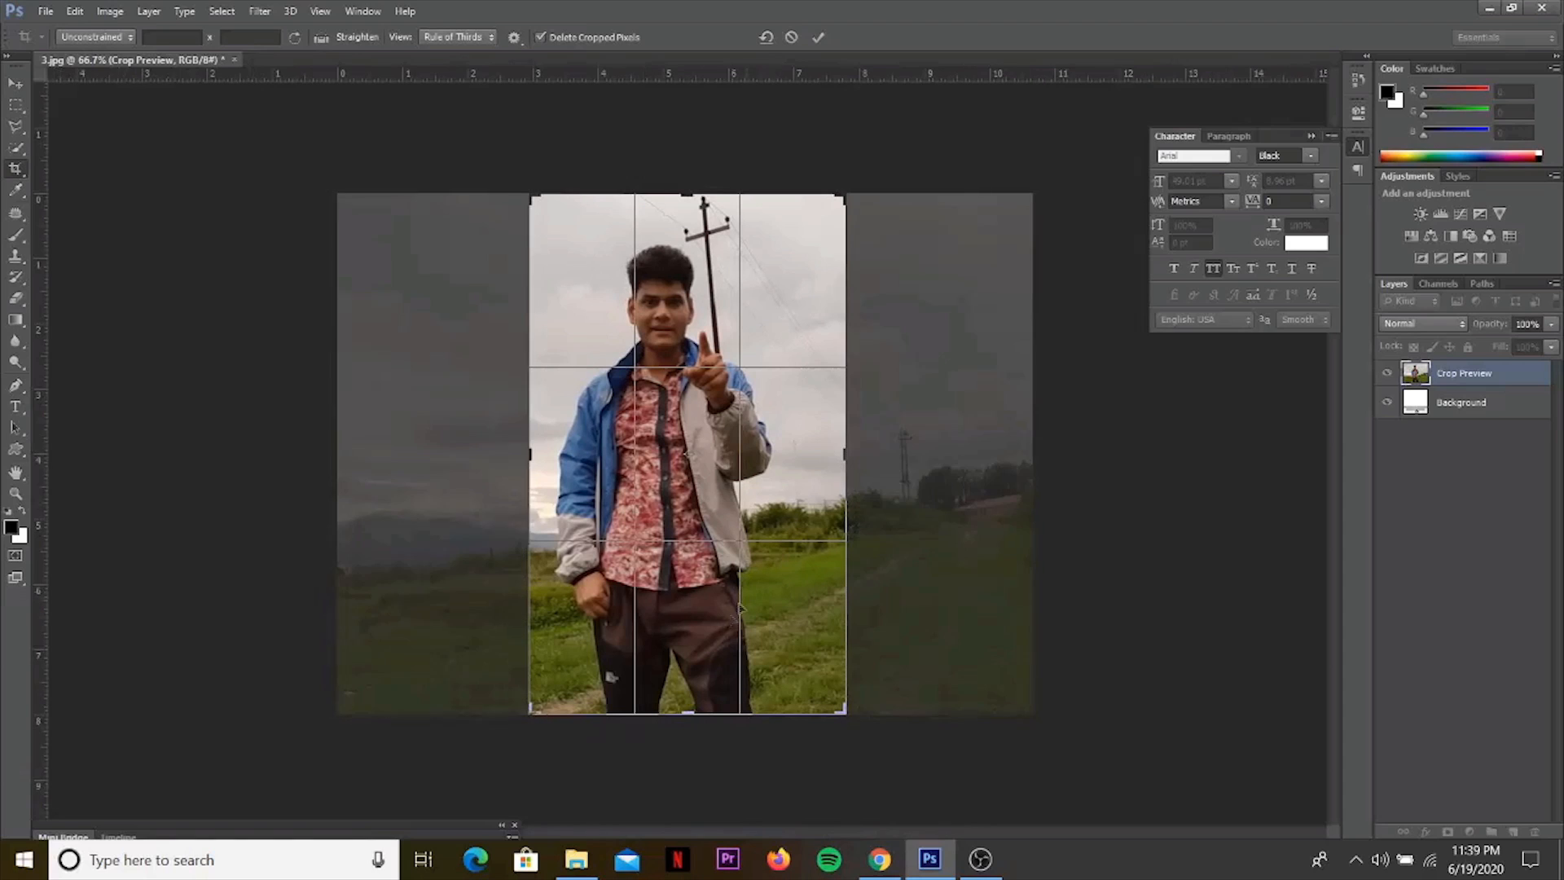
left_click_drag(689, 714, 715, 613)
mouse_move(794, 522)
left_mouse_down()
mouse_move(822, 508)
mouse_move(809, 546)
left_mouse_up()
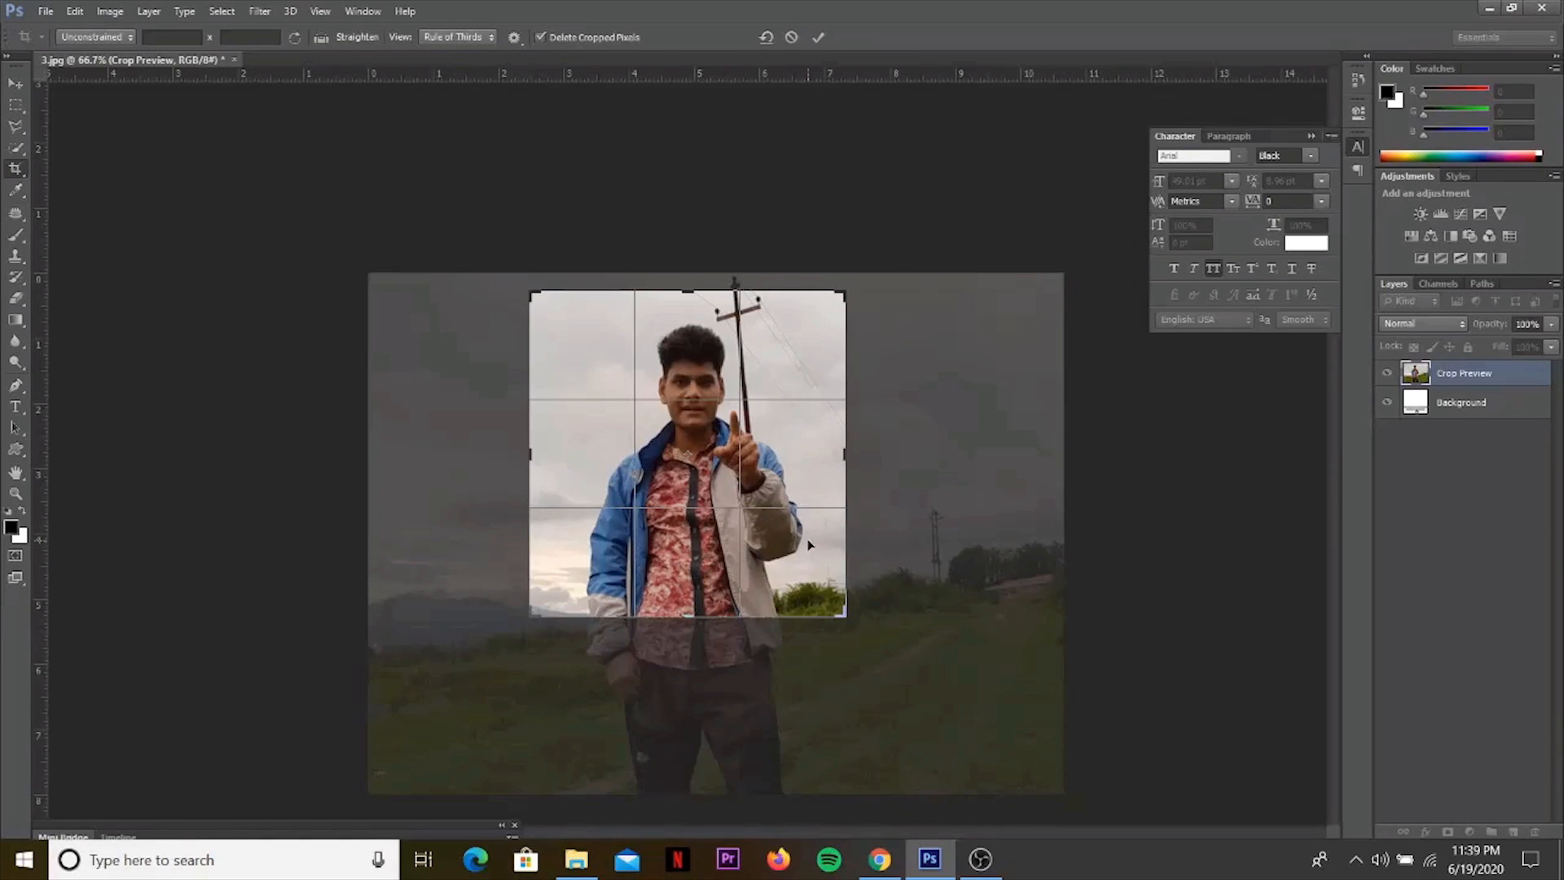
key("Return")
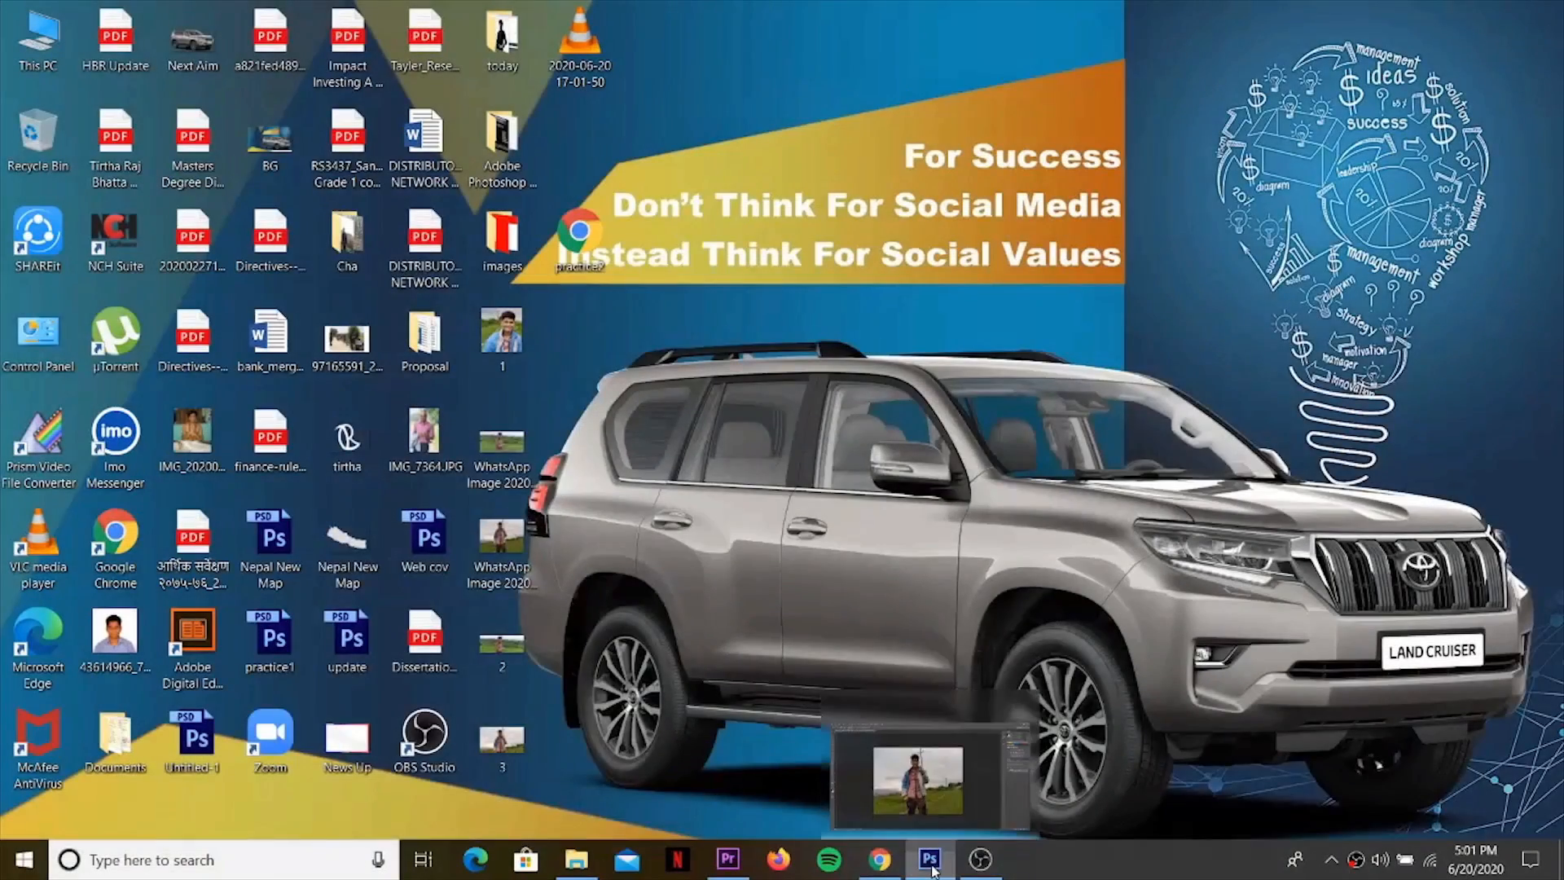
Switch to Photoshop and draw a perspective crop grid covering the whole photo.
left_click(931, 860)
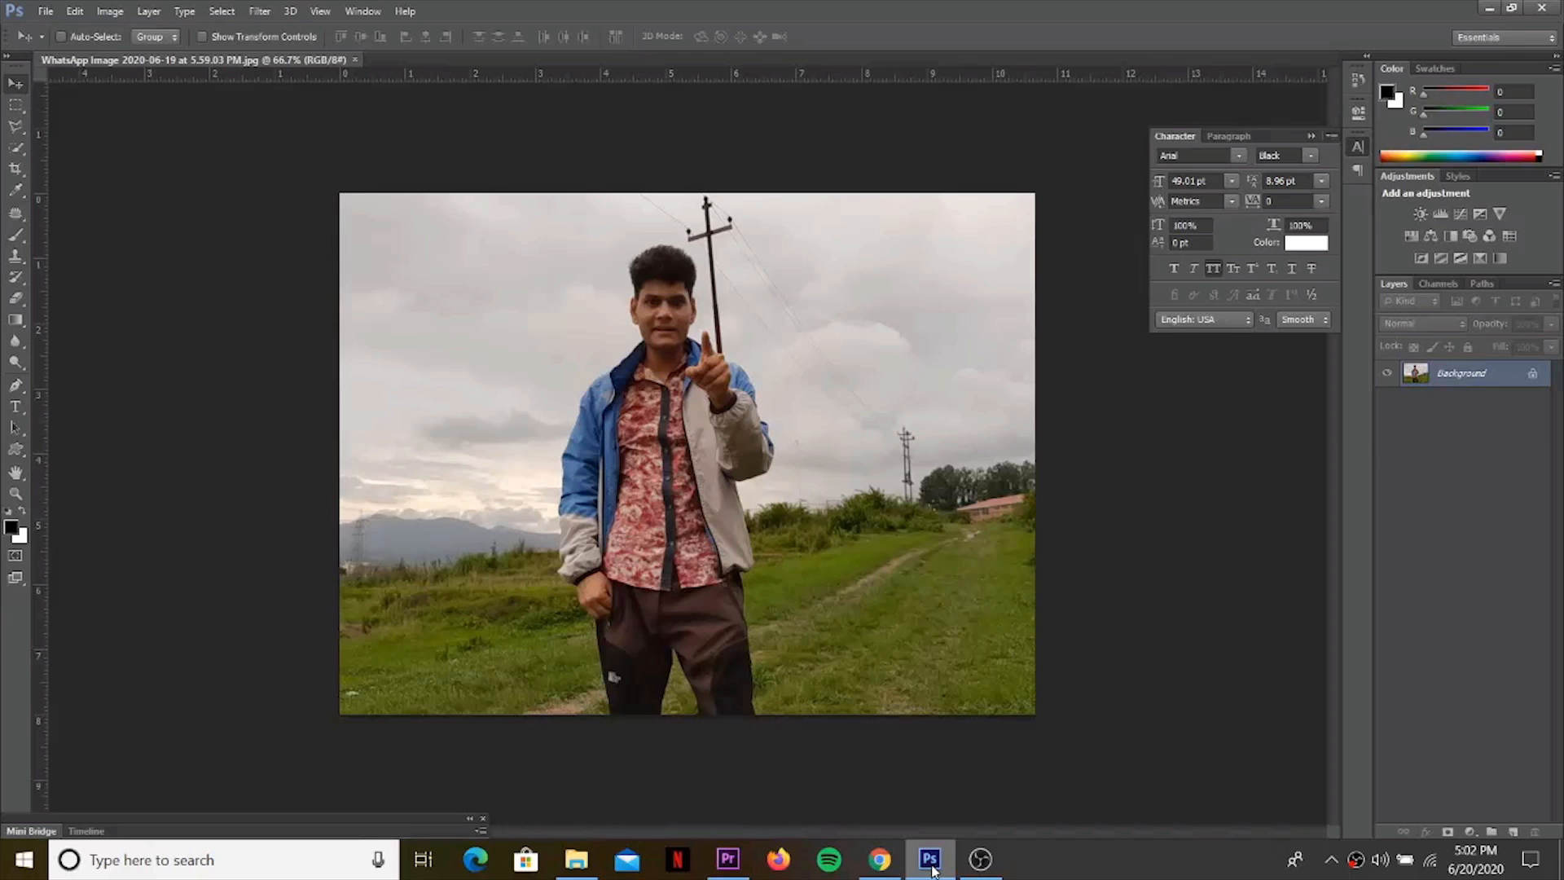
key("c")
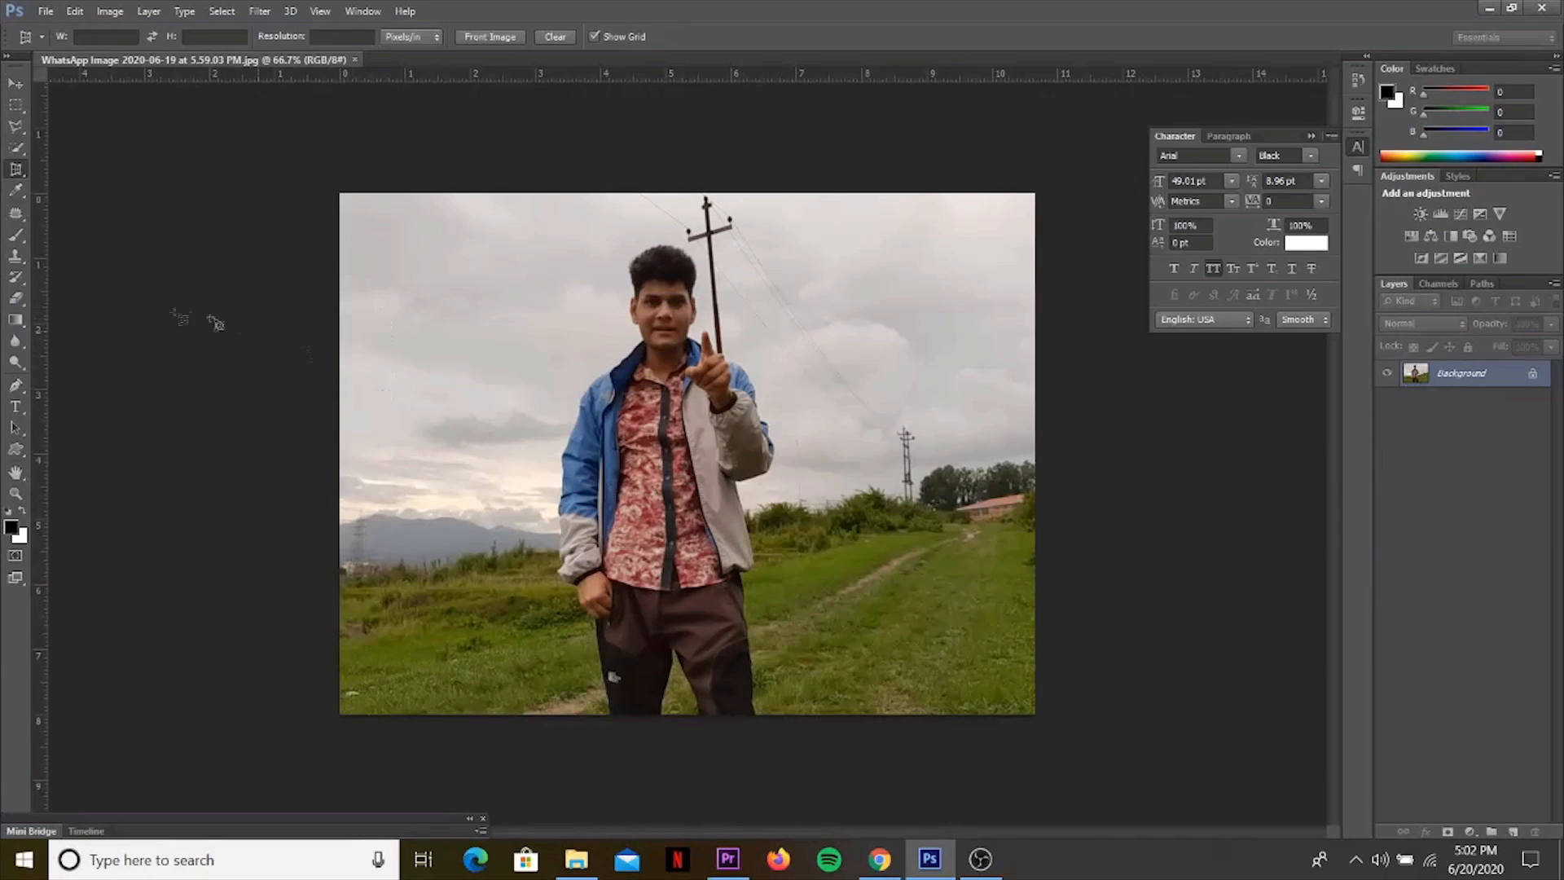
right_click(18, 172)
left_click(68, 186)
left_click_drag(352, 194, 1036, 714)
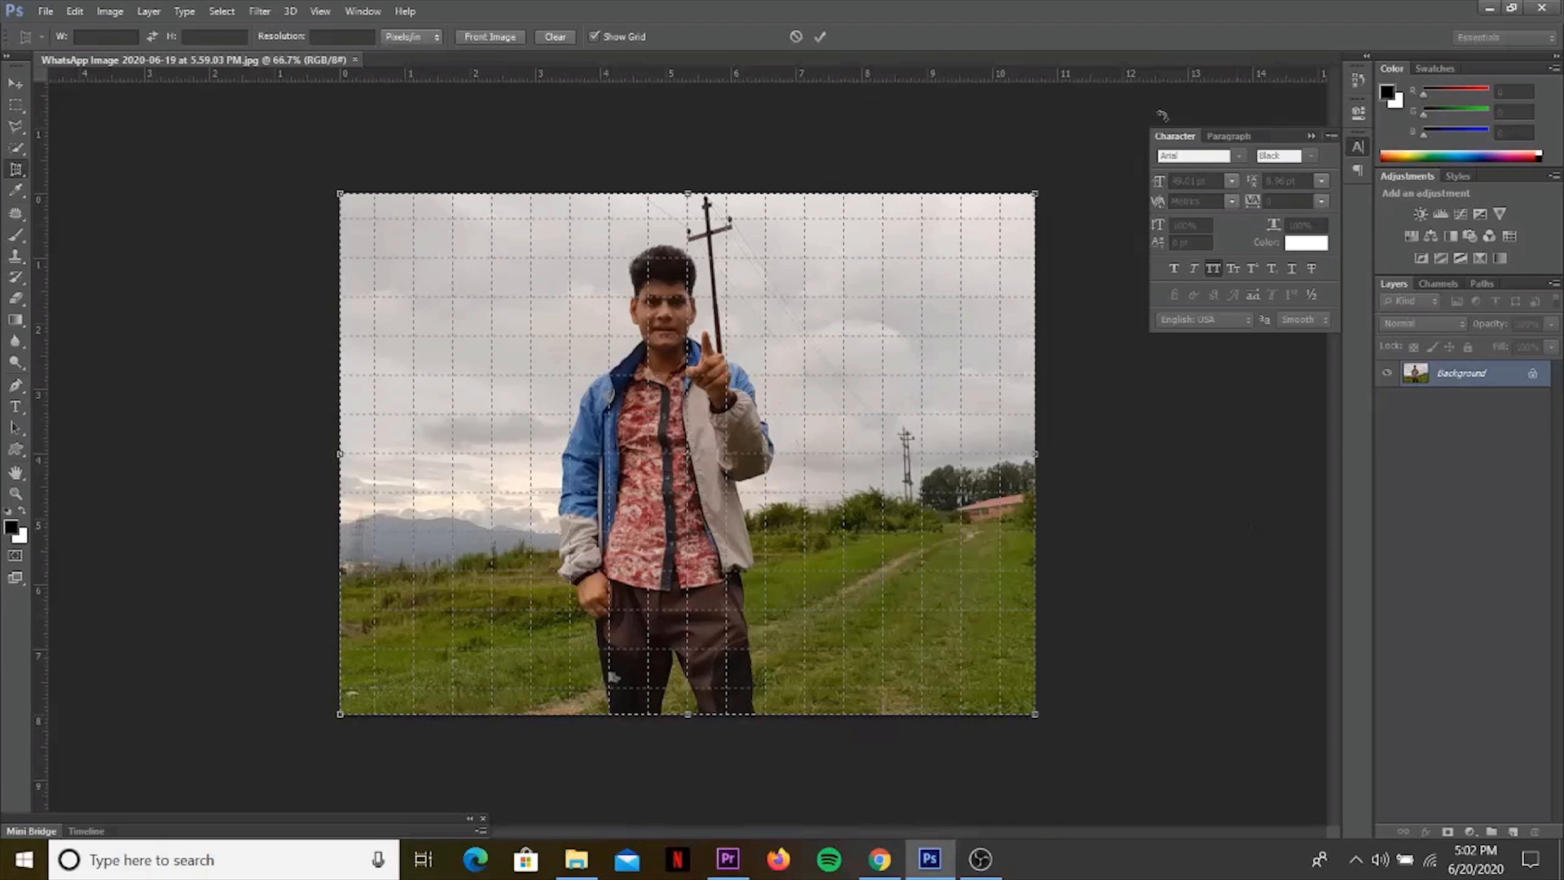
left_click_drag(1036, 196, 921, 296)
key("ctrl+z")
mouse_move(340, 196)
left_mouse_down()
mouse_move(685, 344)
mouse_move(743, 399)
mouse_move(627, 334)
mouse_move(436, 332)
mouse_move(399, 408)
mouse_move(396, 473)
mouse_move(382, 314)
mouse_move(562, 289)
mouse_move(628, 227)
mouse_move(654, 223)
mouse_move(613, 216)
mouse_move(449, 365)
mouse_move(550, 413)
mouse_move(507, 349)
mouse_move(464, 323)
mouse_move(459, 374)
left_mouse_up()
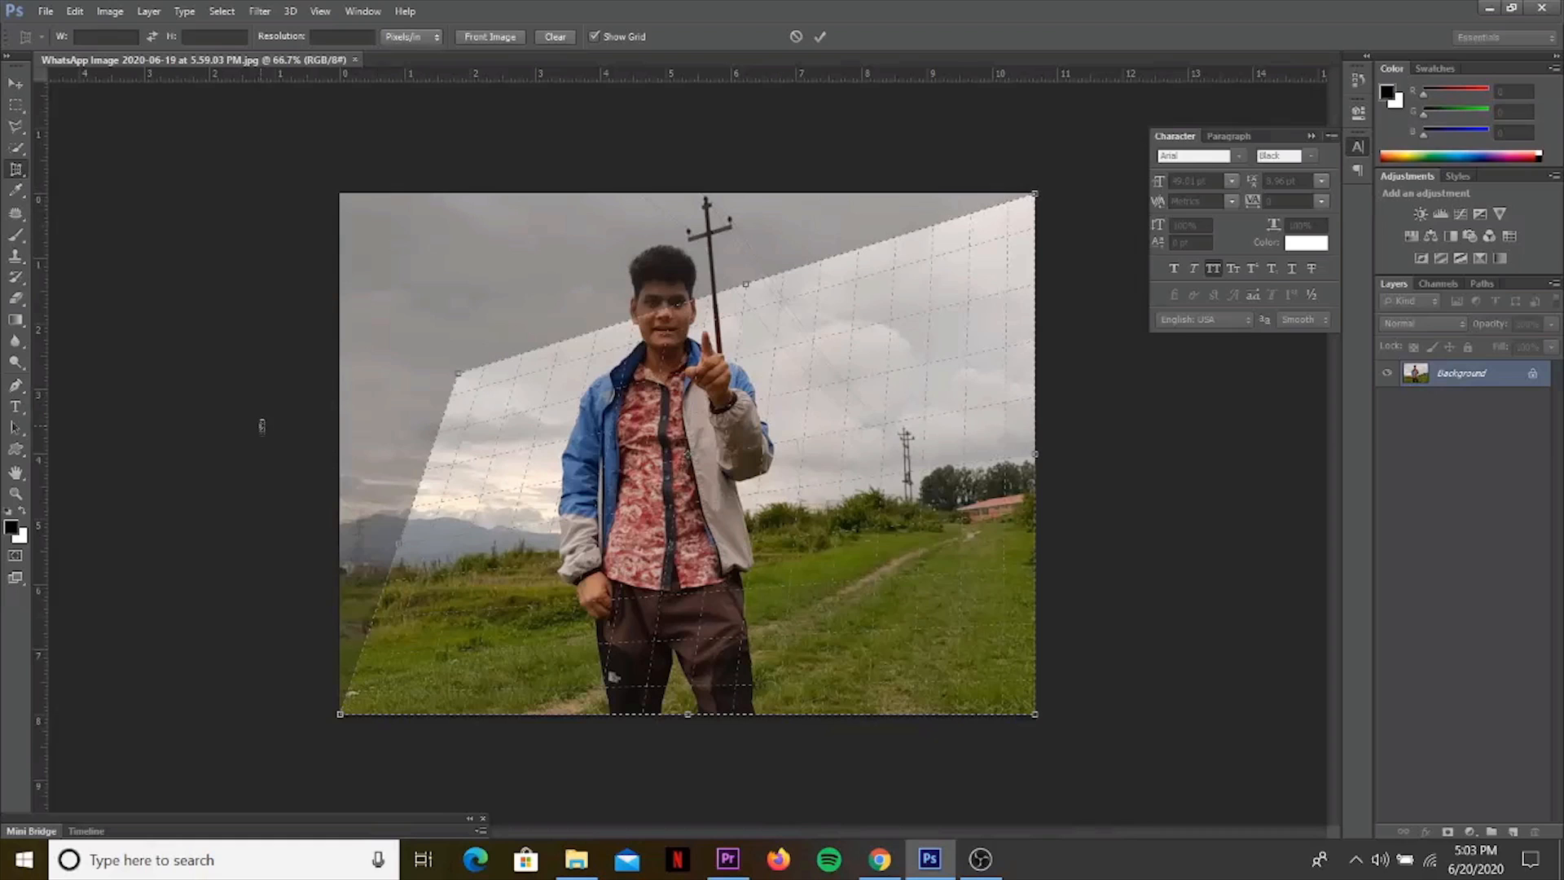
left_click_drag(458, 375, 340, 194)
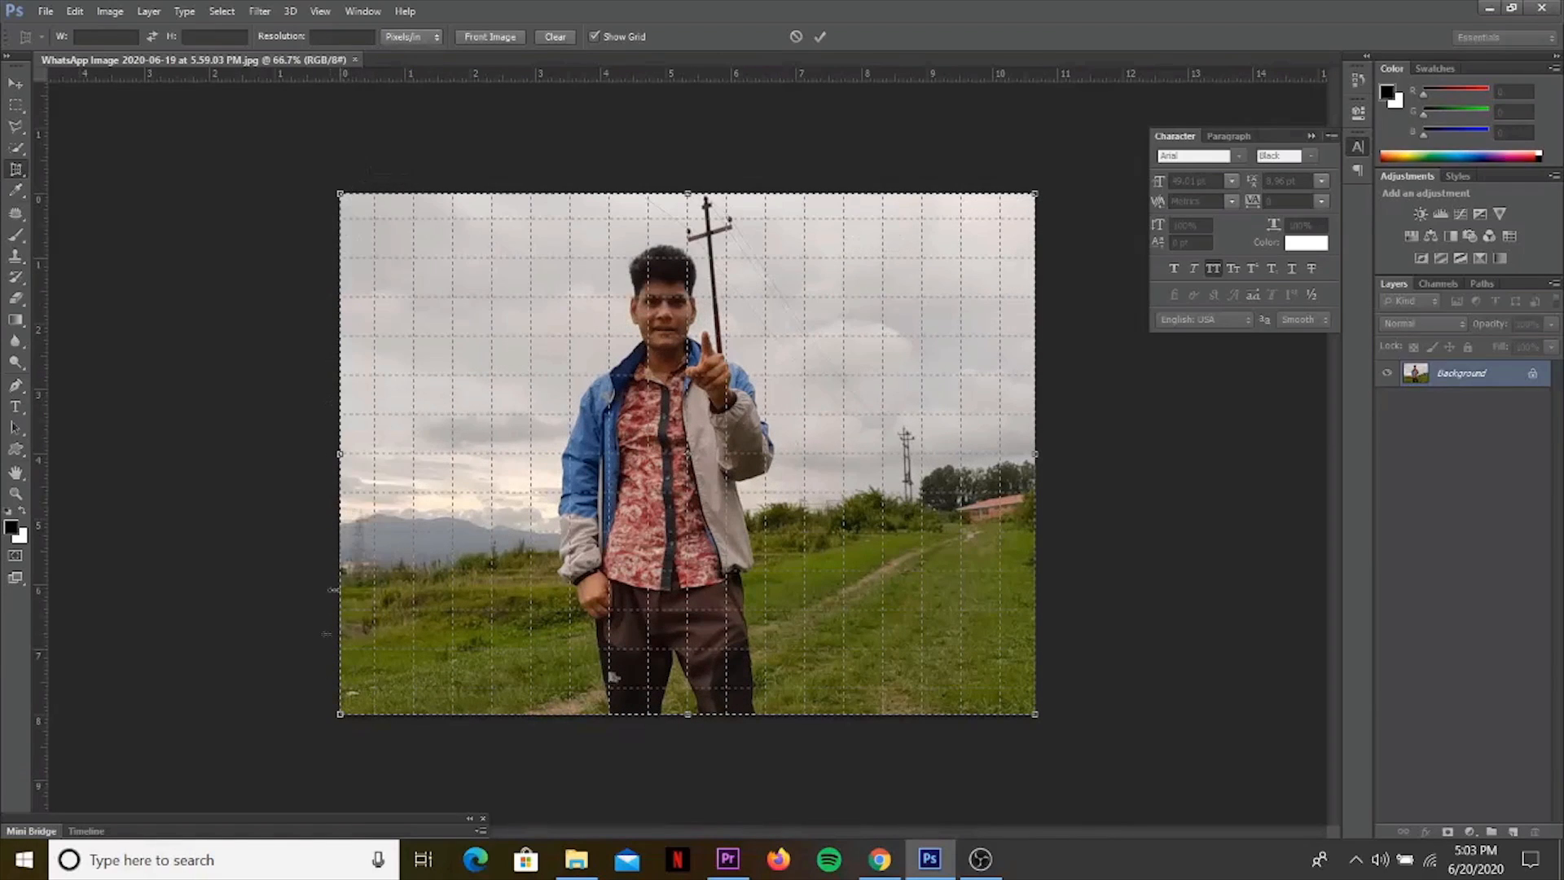
Pull the grid's two lower corners inward to form a tapered shape and apply the perspective crop.
left_click_drag(341, 715, 499, 626)
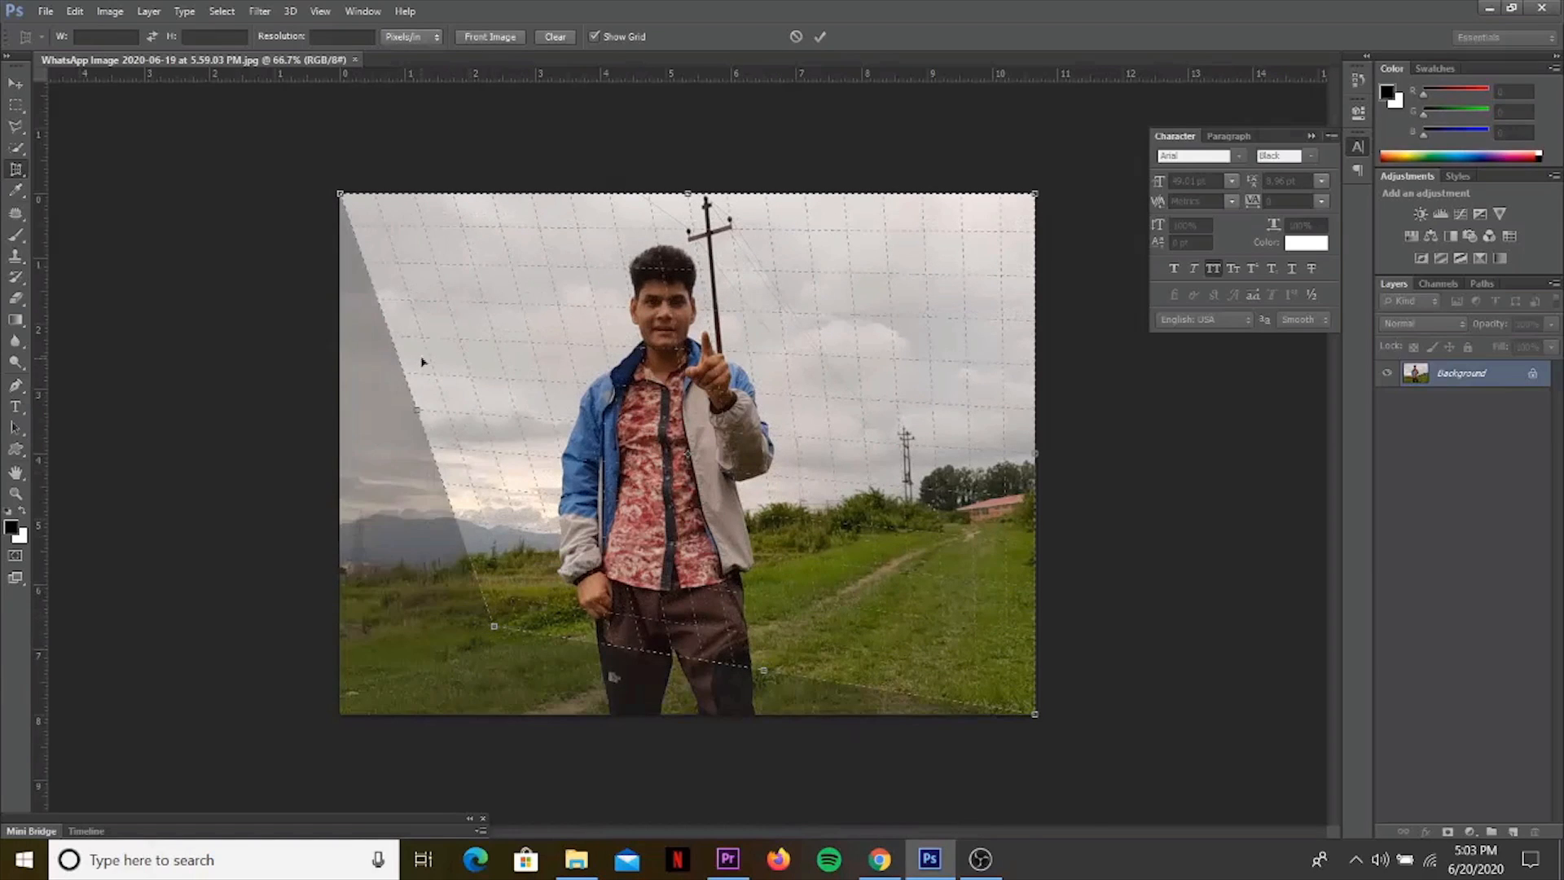
mouse_move(419, 410)
left_mouse_down()
mouse_move(483, 389)
mouse_move(404, 396)
mouse_move(422, 401)
left_mouse_up()
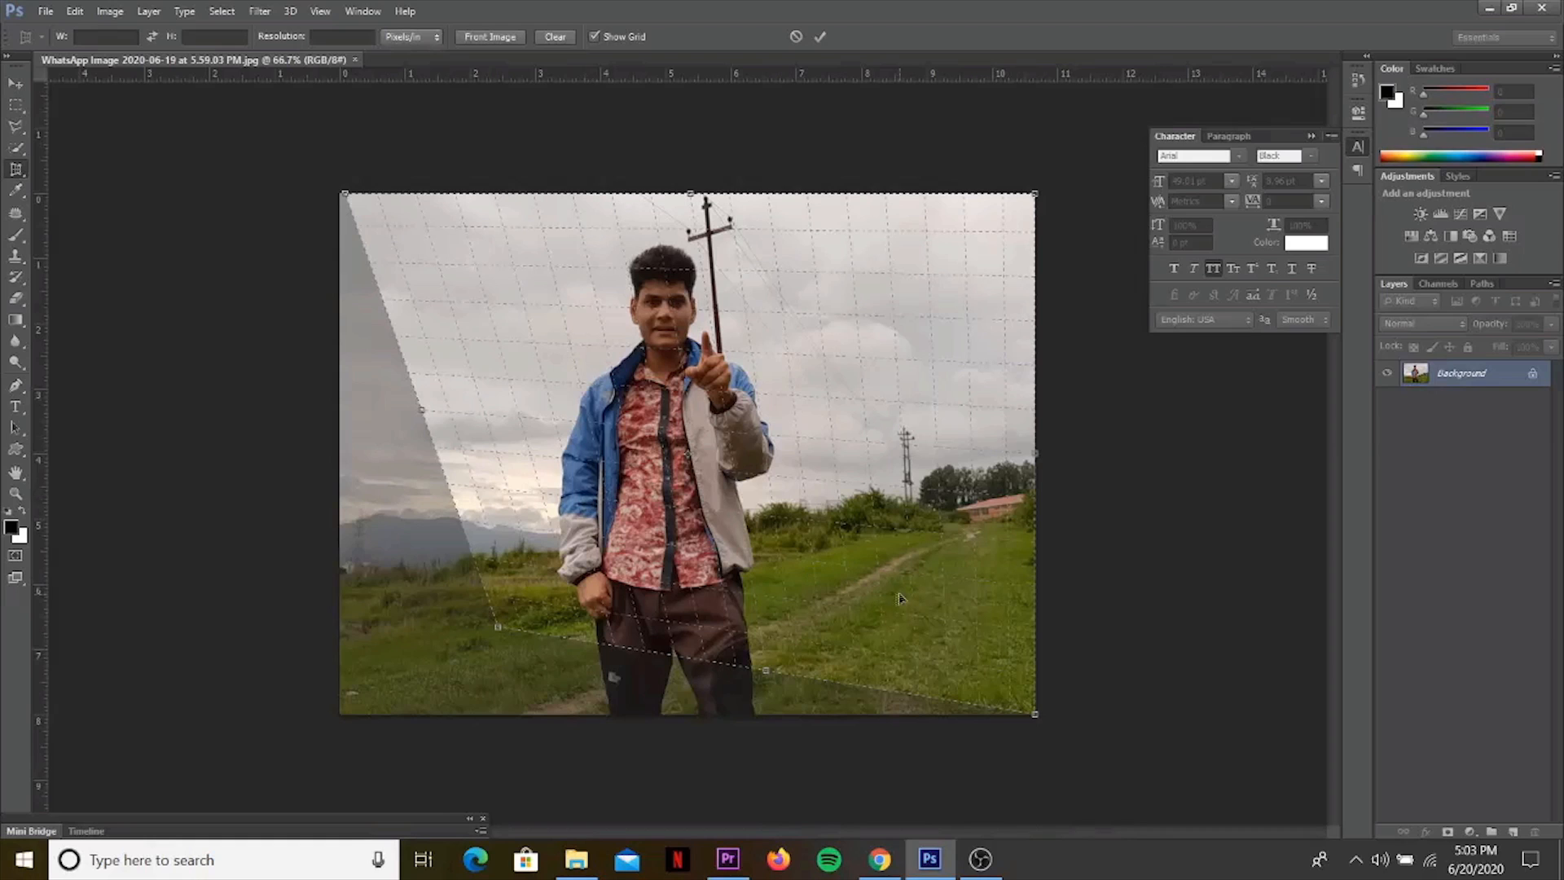
mouse_move(1035, 715)
left_mouse_down()
mouse_move(976, 661)
mouse_move(878, 625)
mouse_move(820, 626)
mouse_move(849, 624)
left_mouse_up()
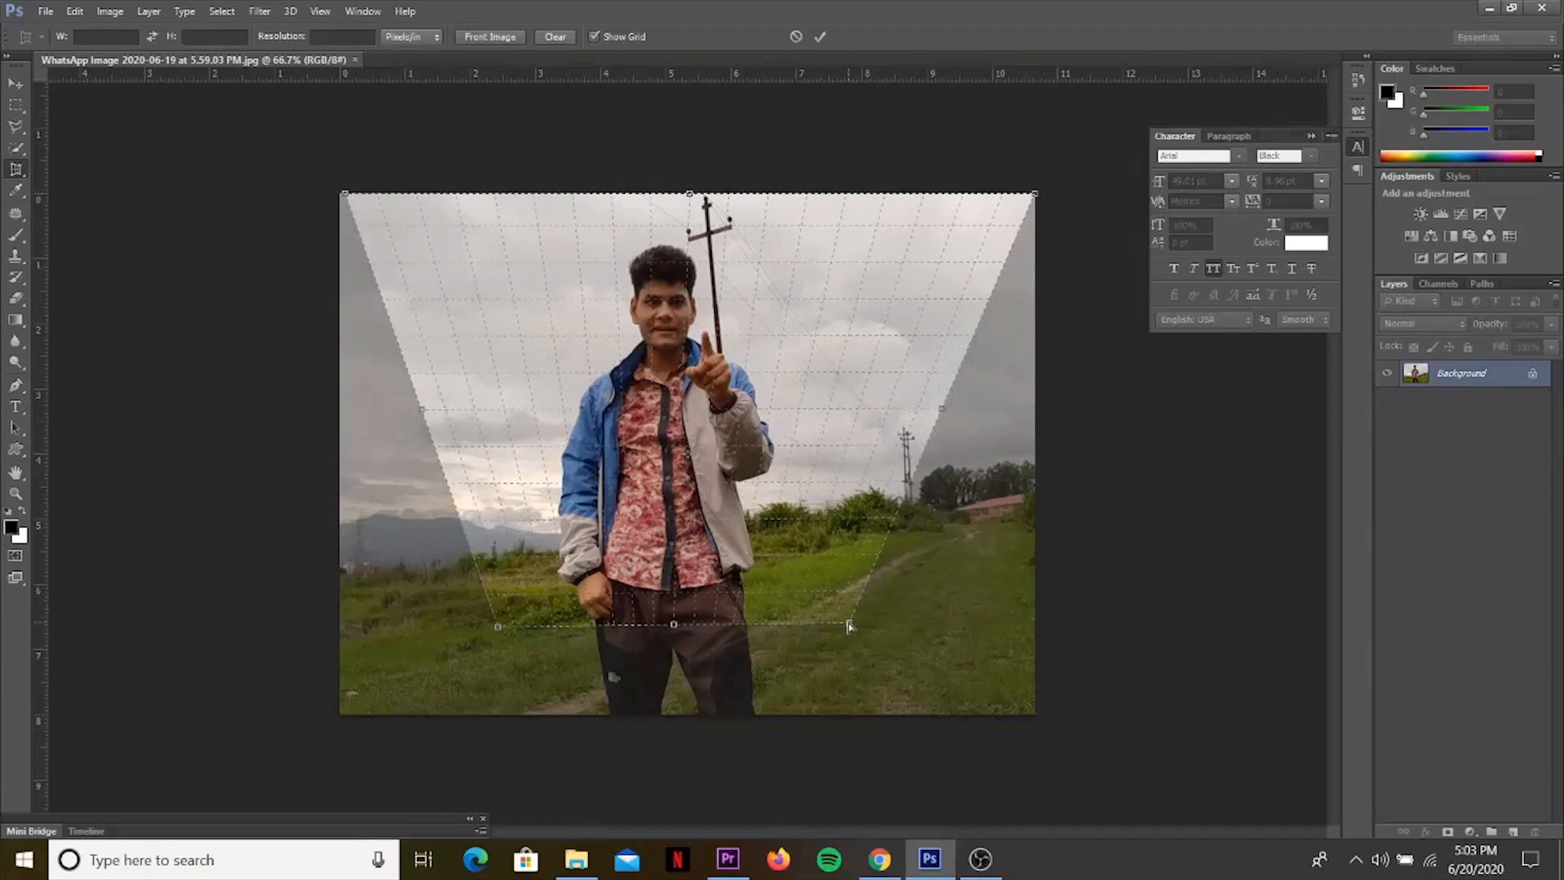
left_click(819, 38)
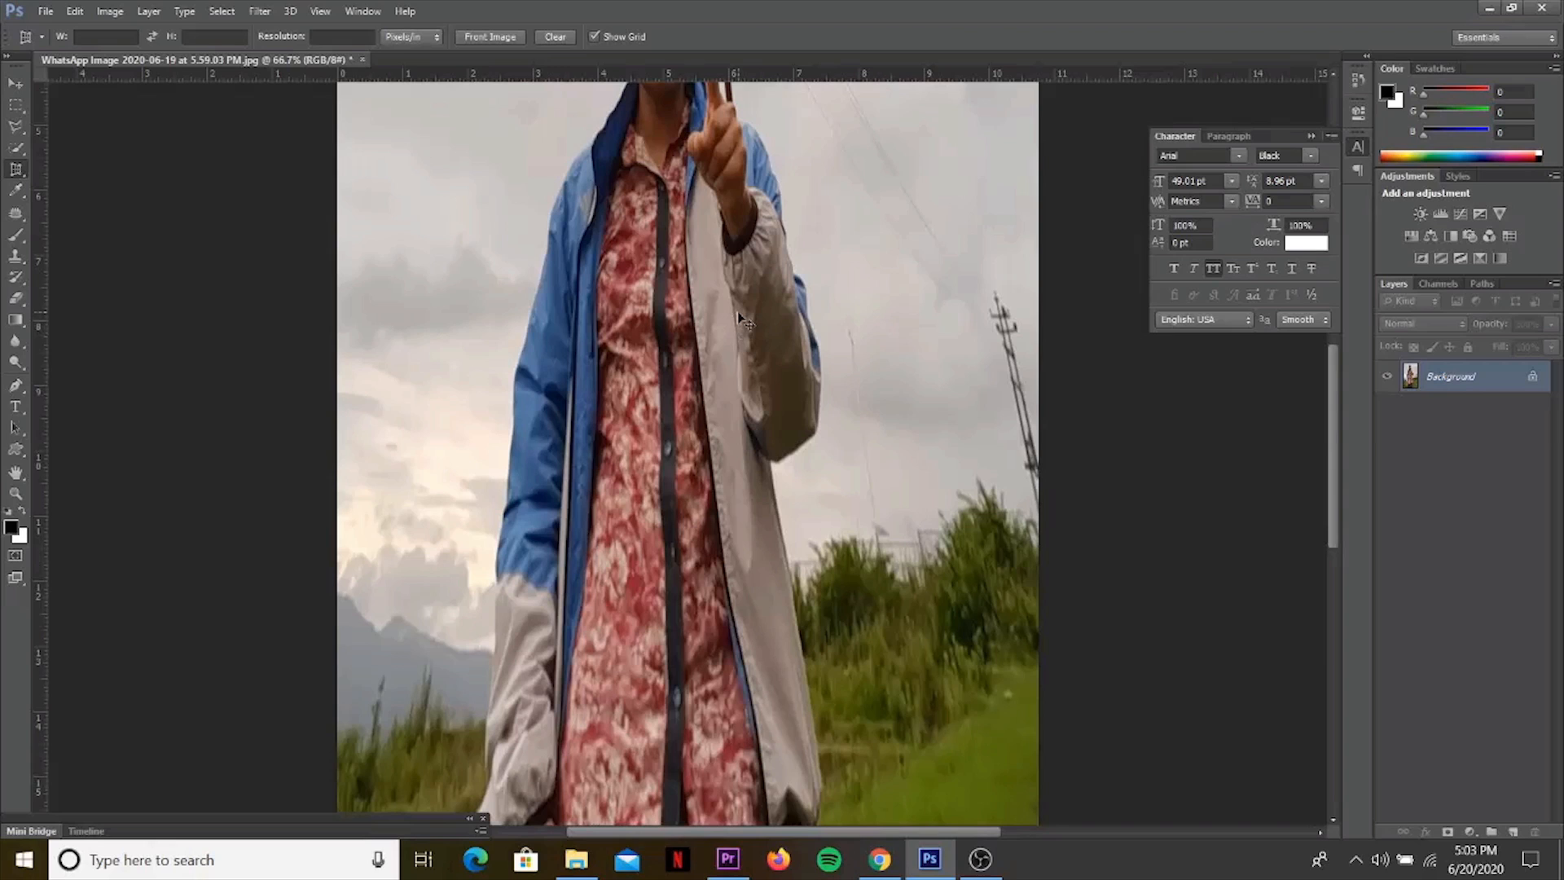
key("ctrl+minus")
key("ctrl+minus")
key("ctrl+minus")
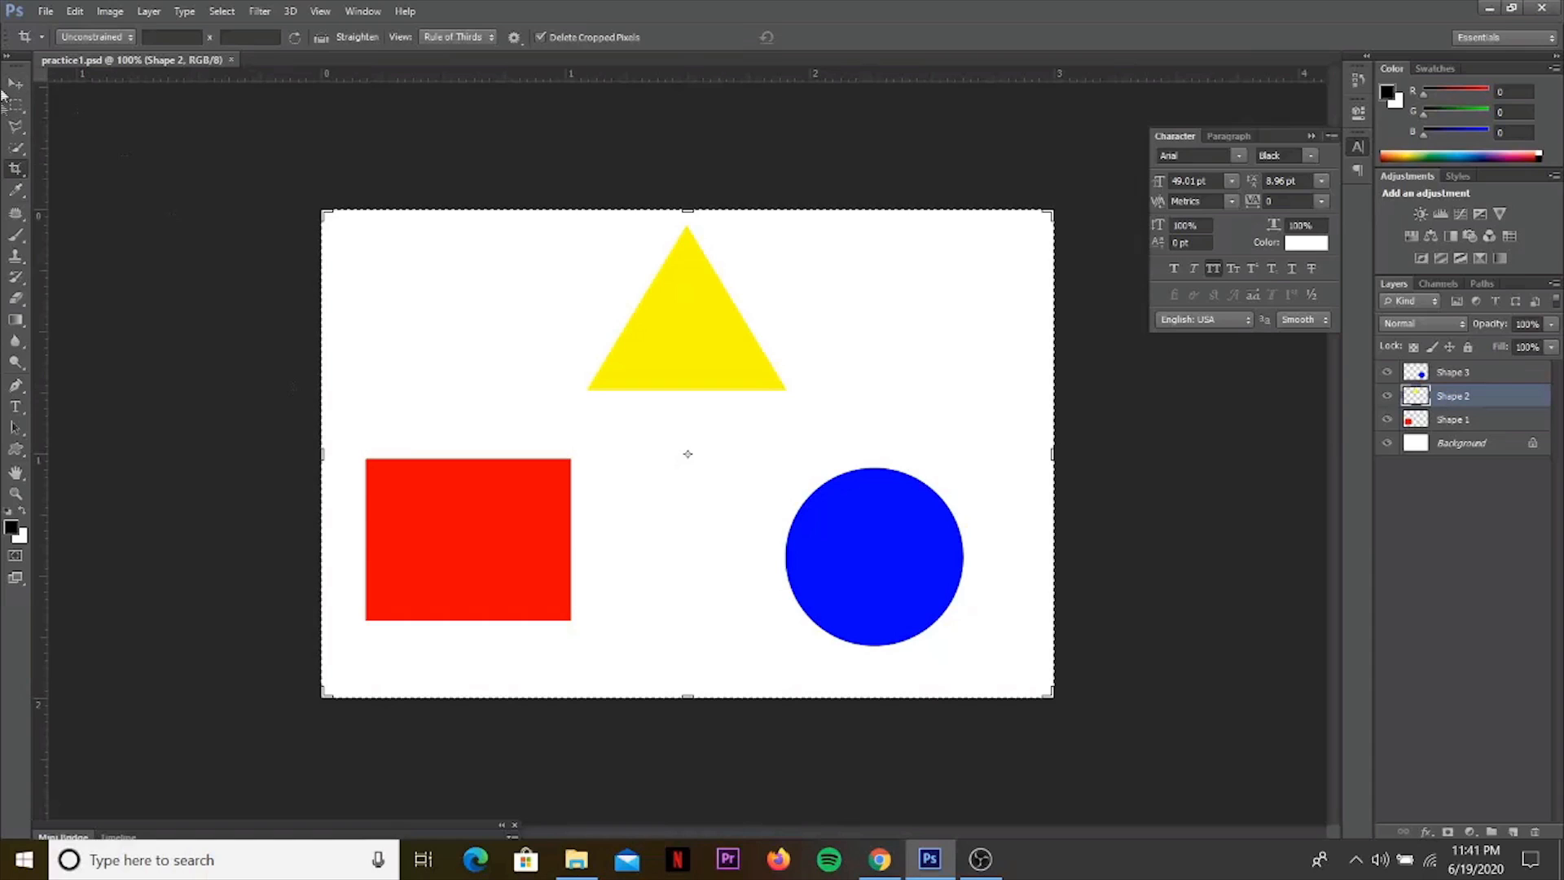
Draw a slice from the canvas's upper edge with the Slice Tool and widen it to enclose the whole red rectangle.
right_click(18, 171)
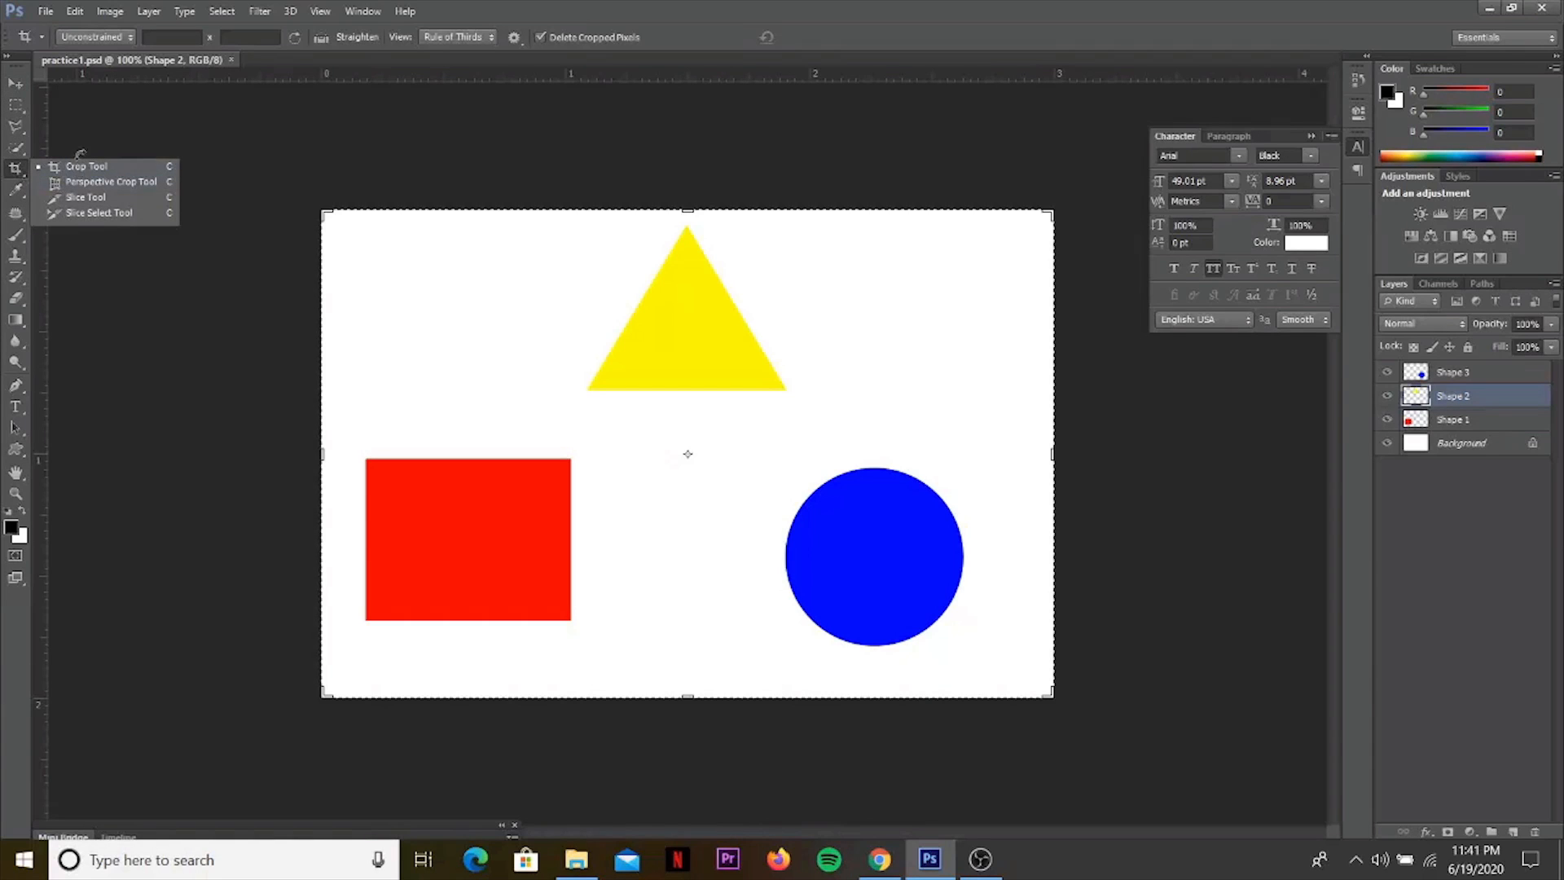
left_click(88, 198)
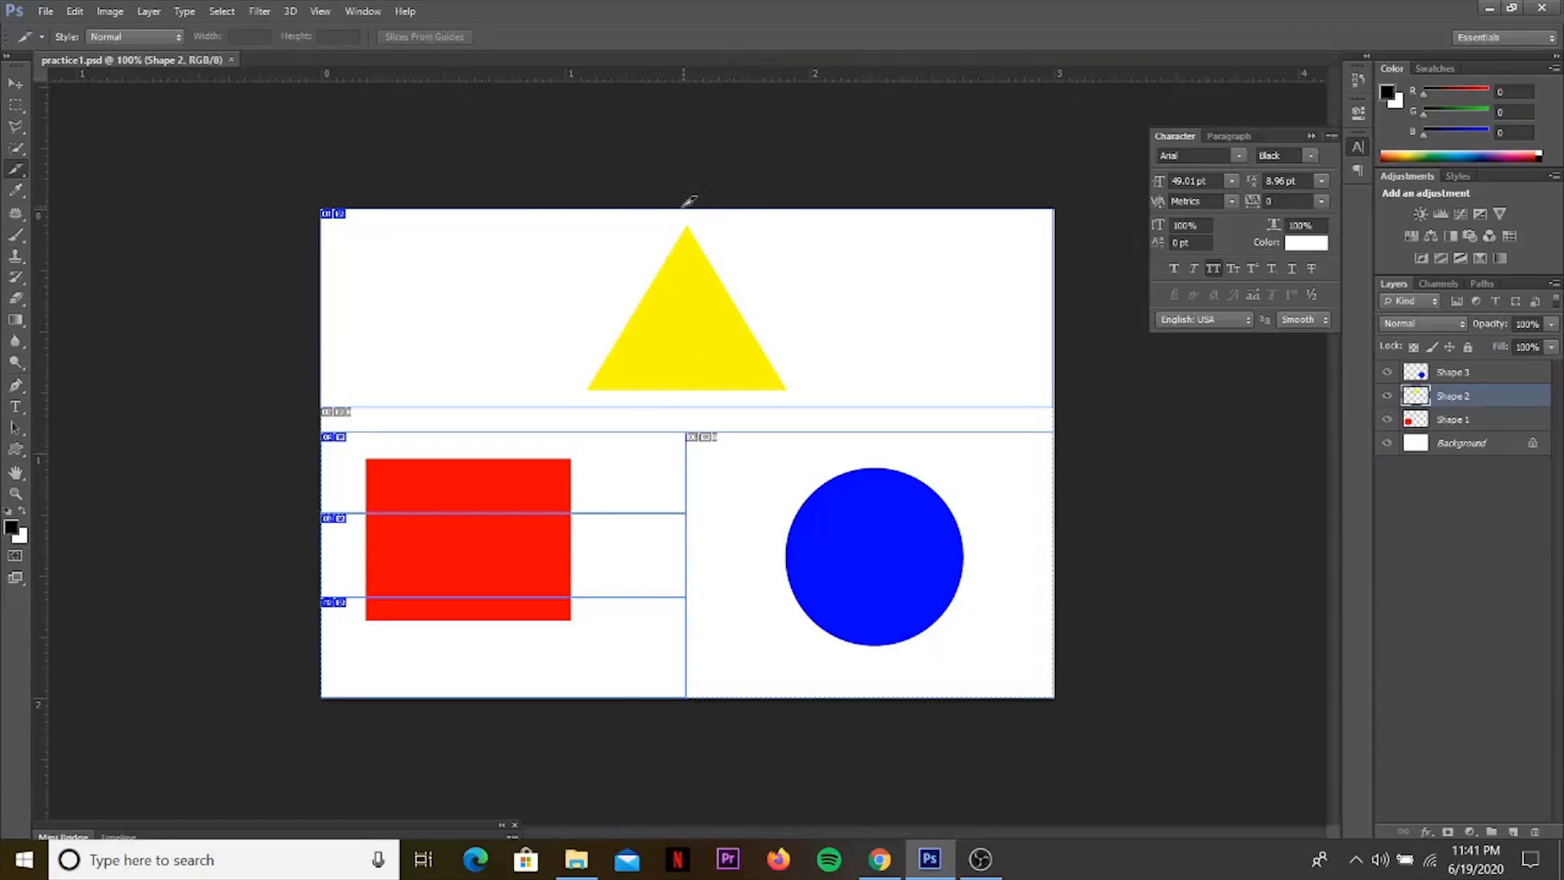
left_click_drag(671, 211, 502, 639)
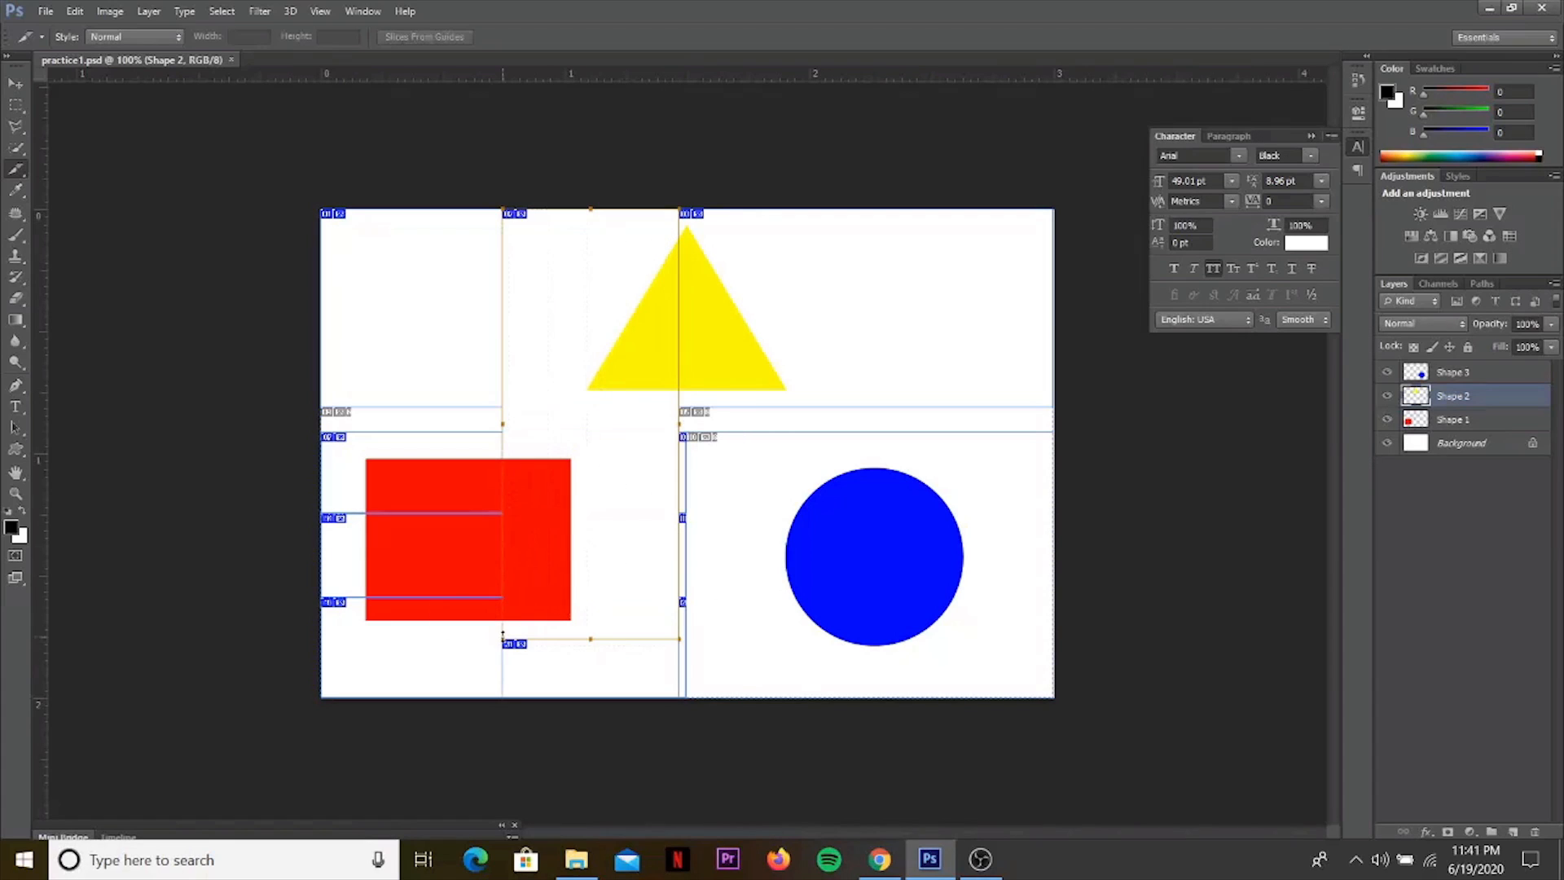
left_click_drag(500, 419, 329, 444)
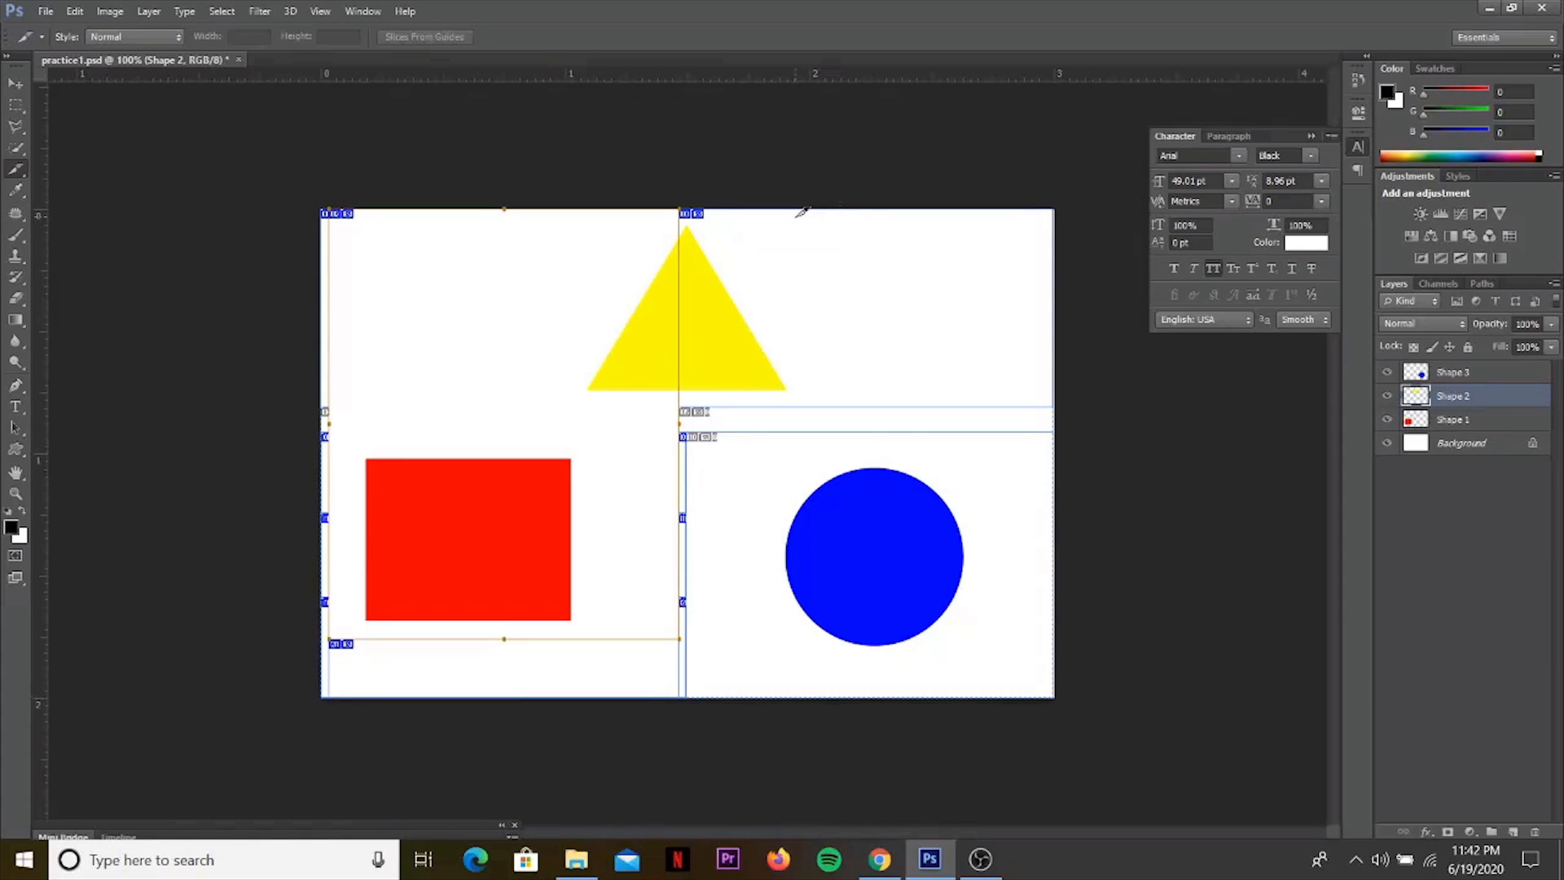
Draw one slice around the blue circle reaching the canvas's lower edge, and another around the yellow triangle.
left_click_drag(789, 212, 987, 646)
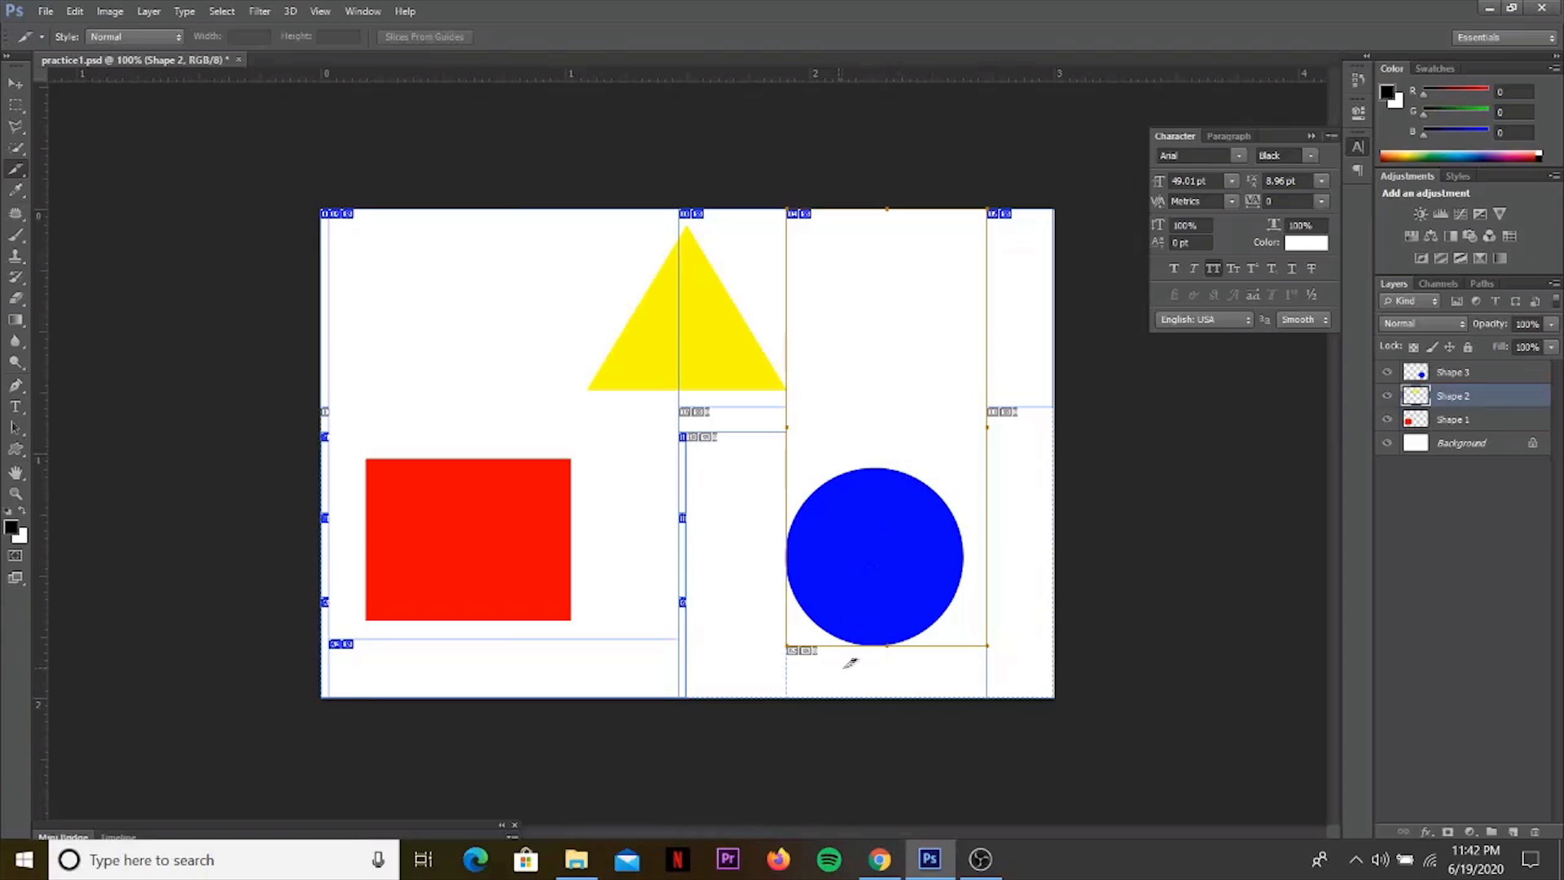
left_click_drag(887, 646, 890, 697)
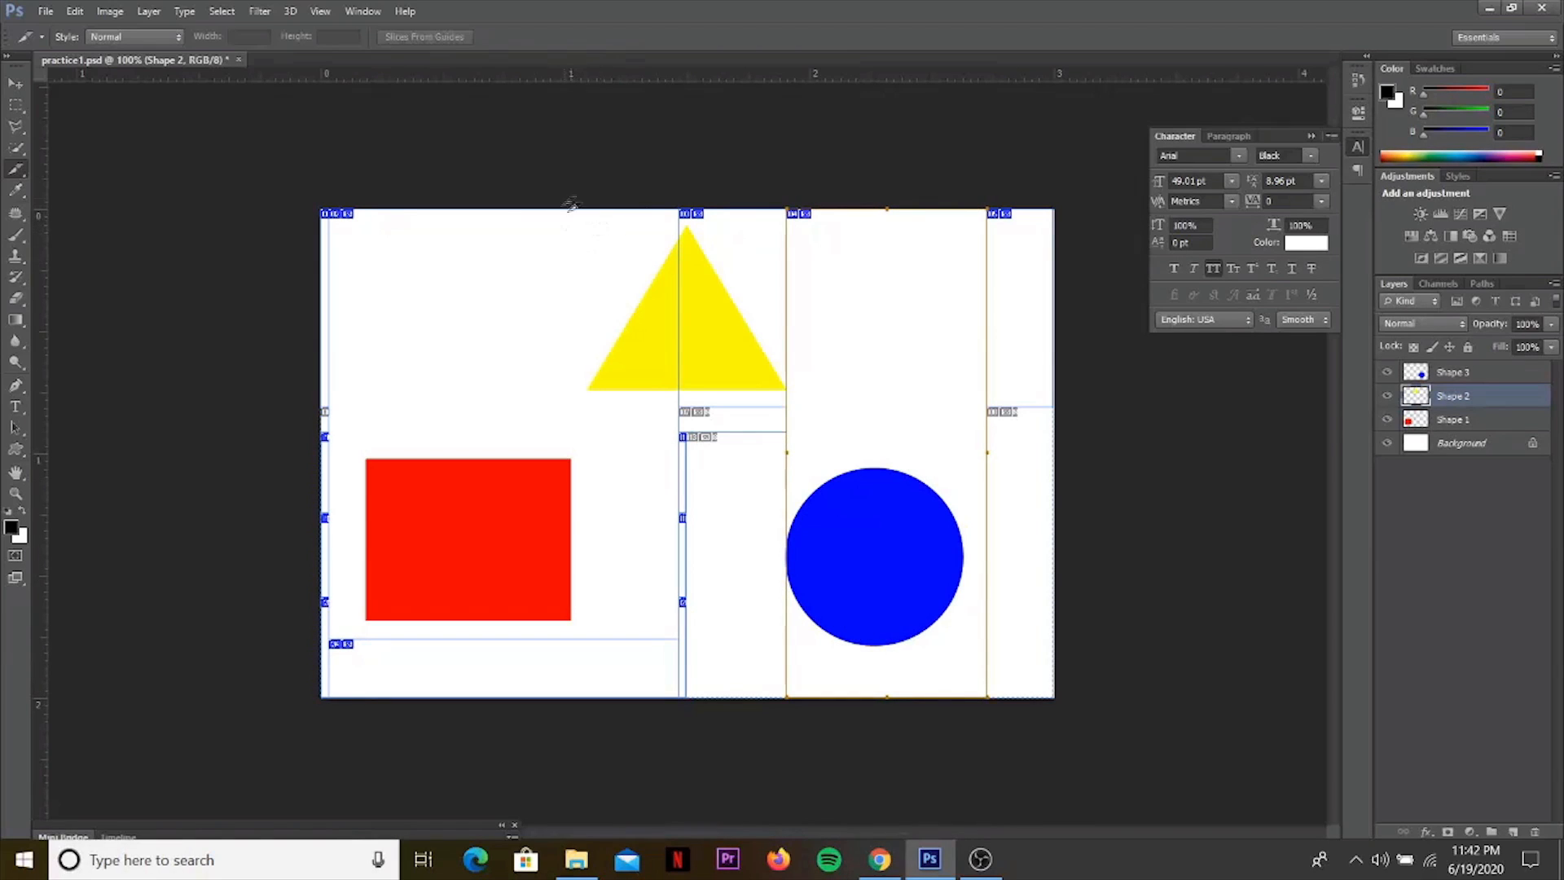
left_click_drag(405, 210, 1001, 432)
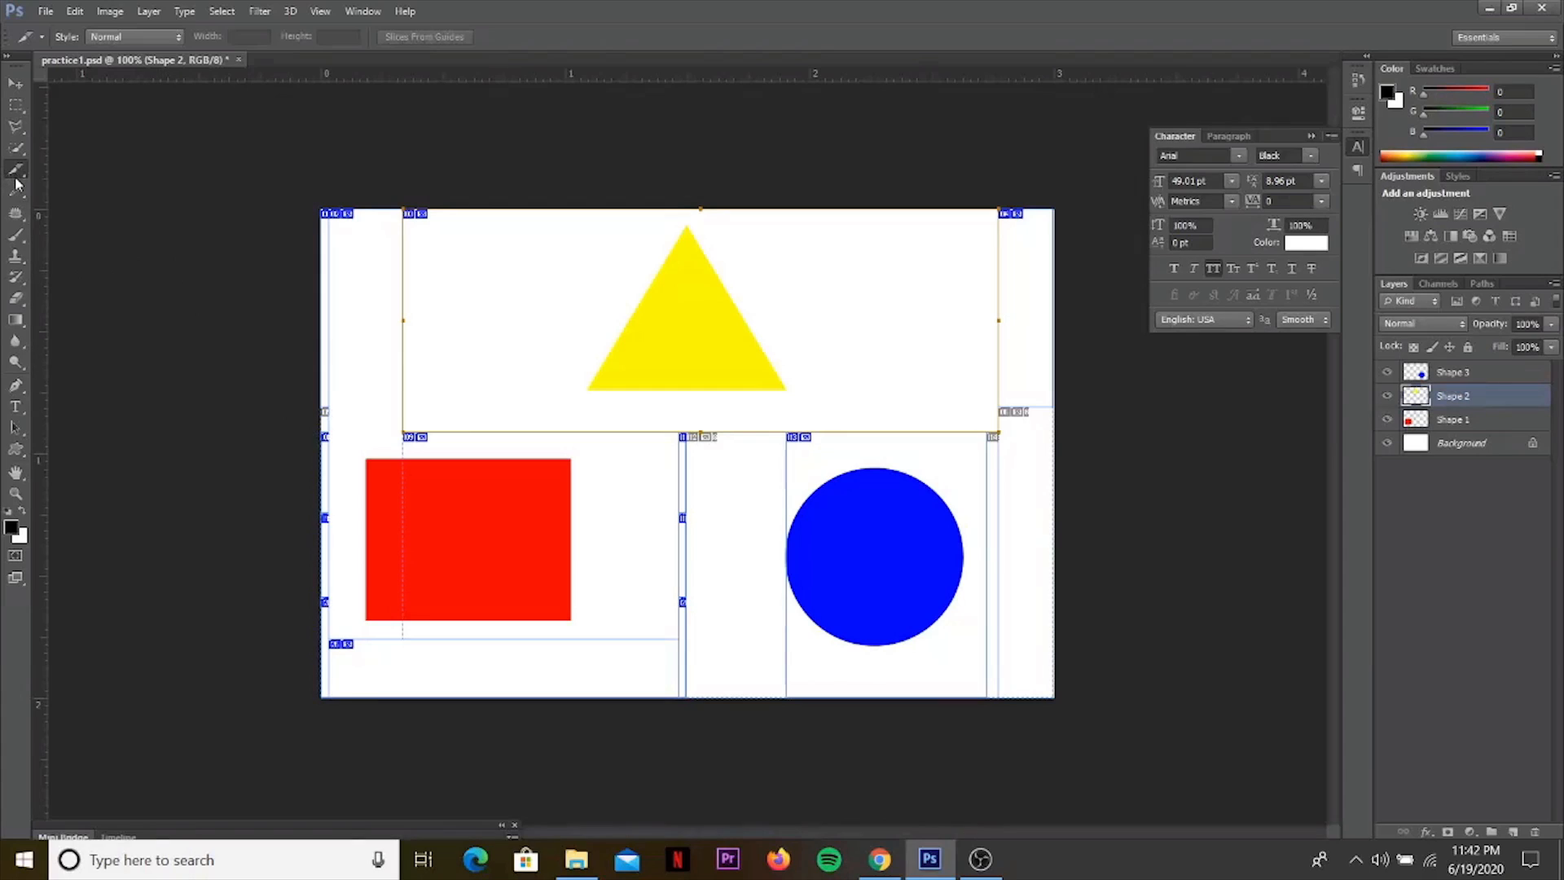
right_click(15, 181)
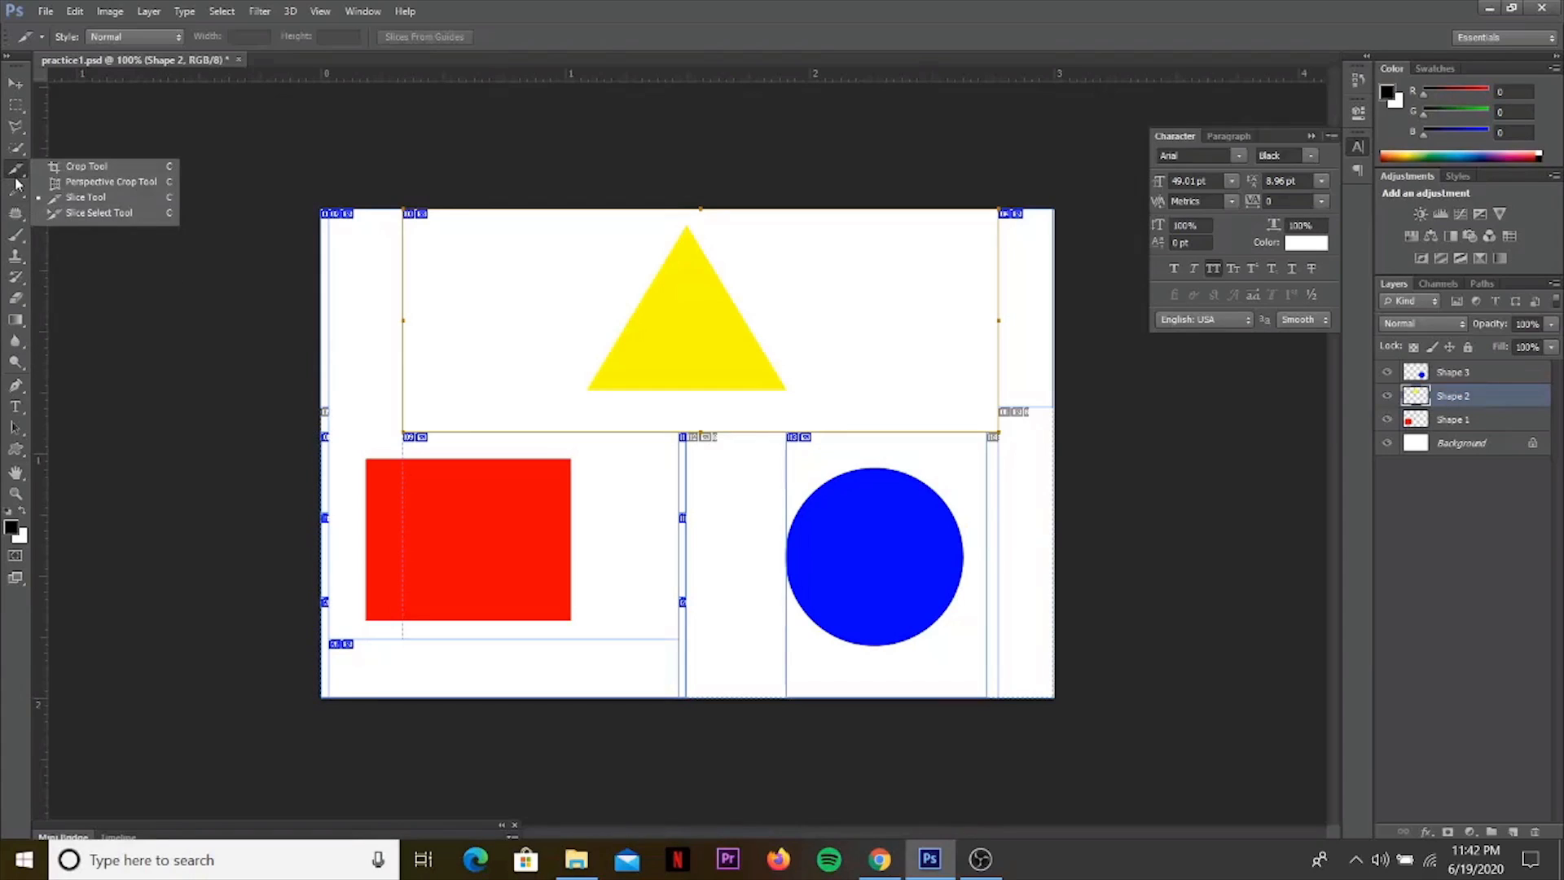
left_click(98, 214)
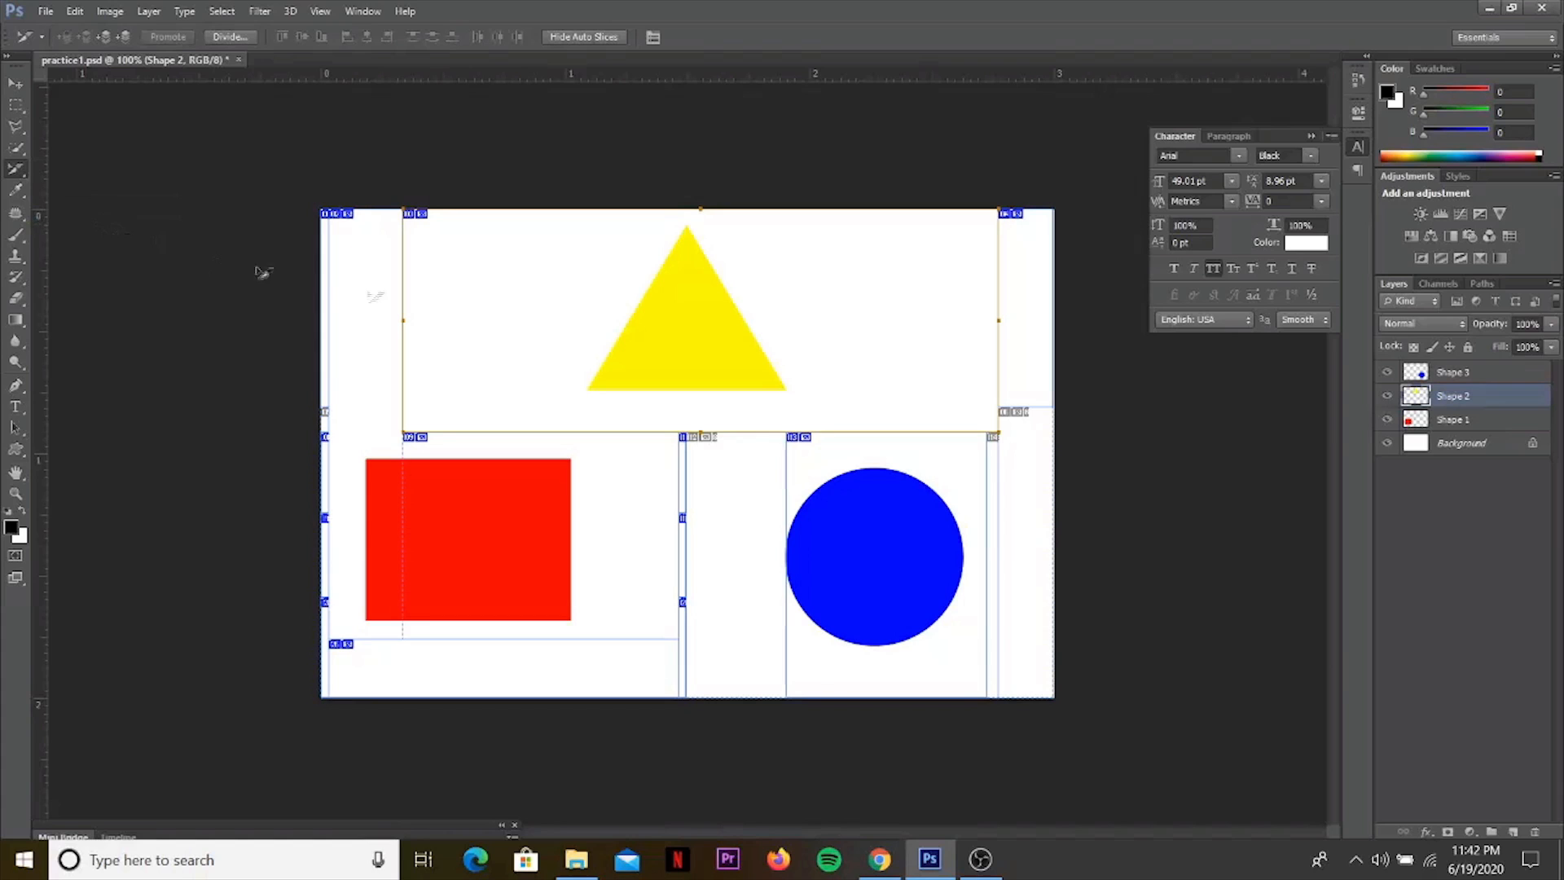
right_click(477, 281)
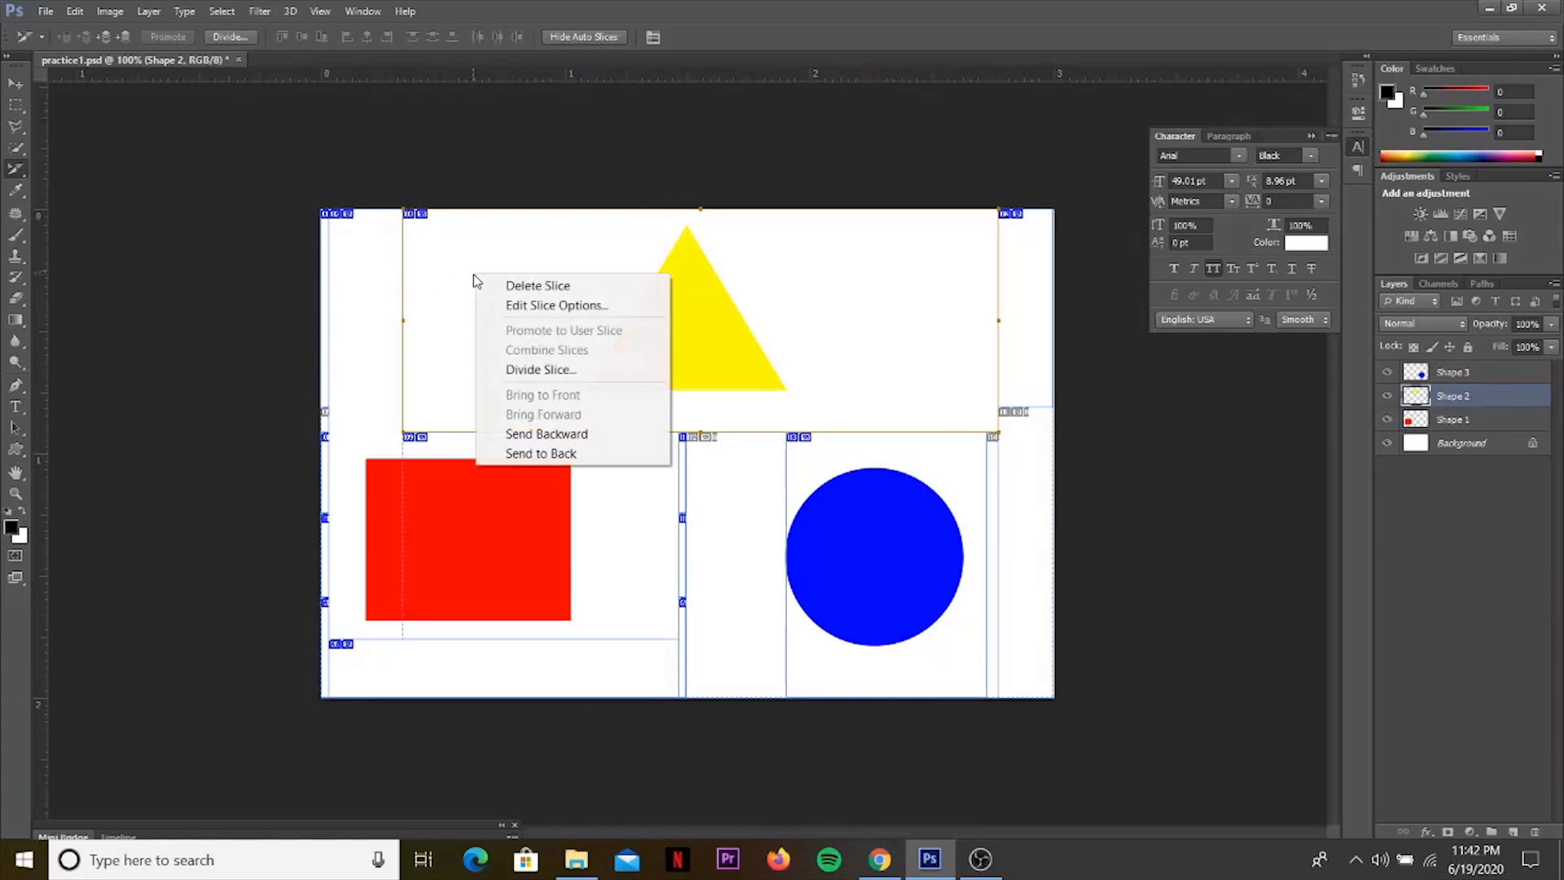
left_click(515, 306)
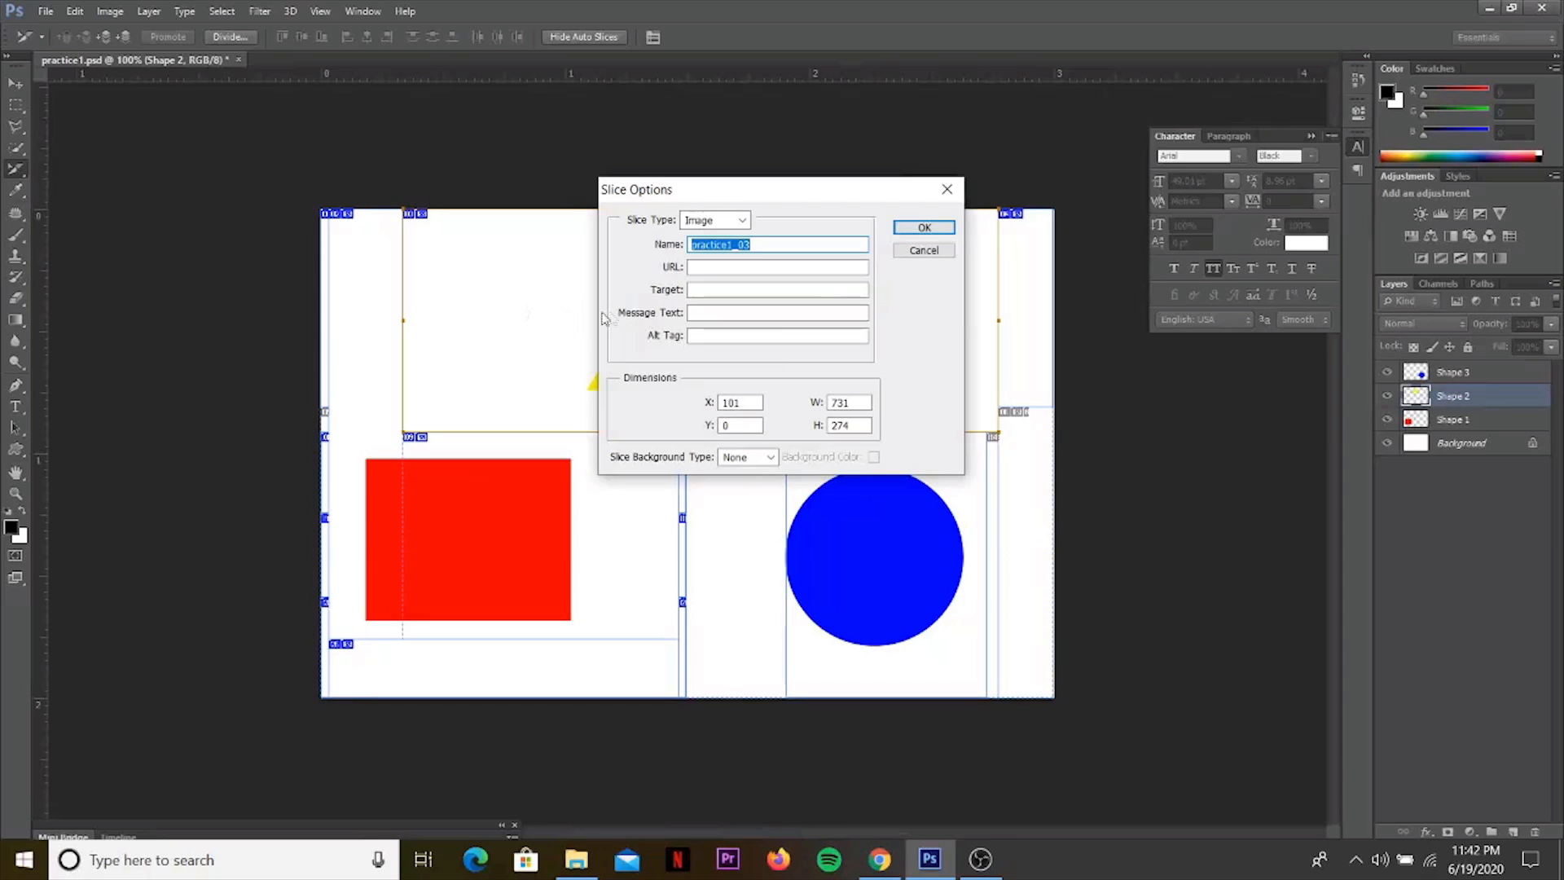
left_click(739, 264)
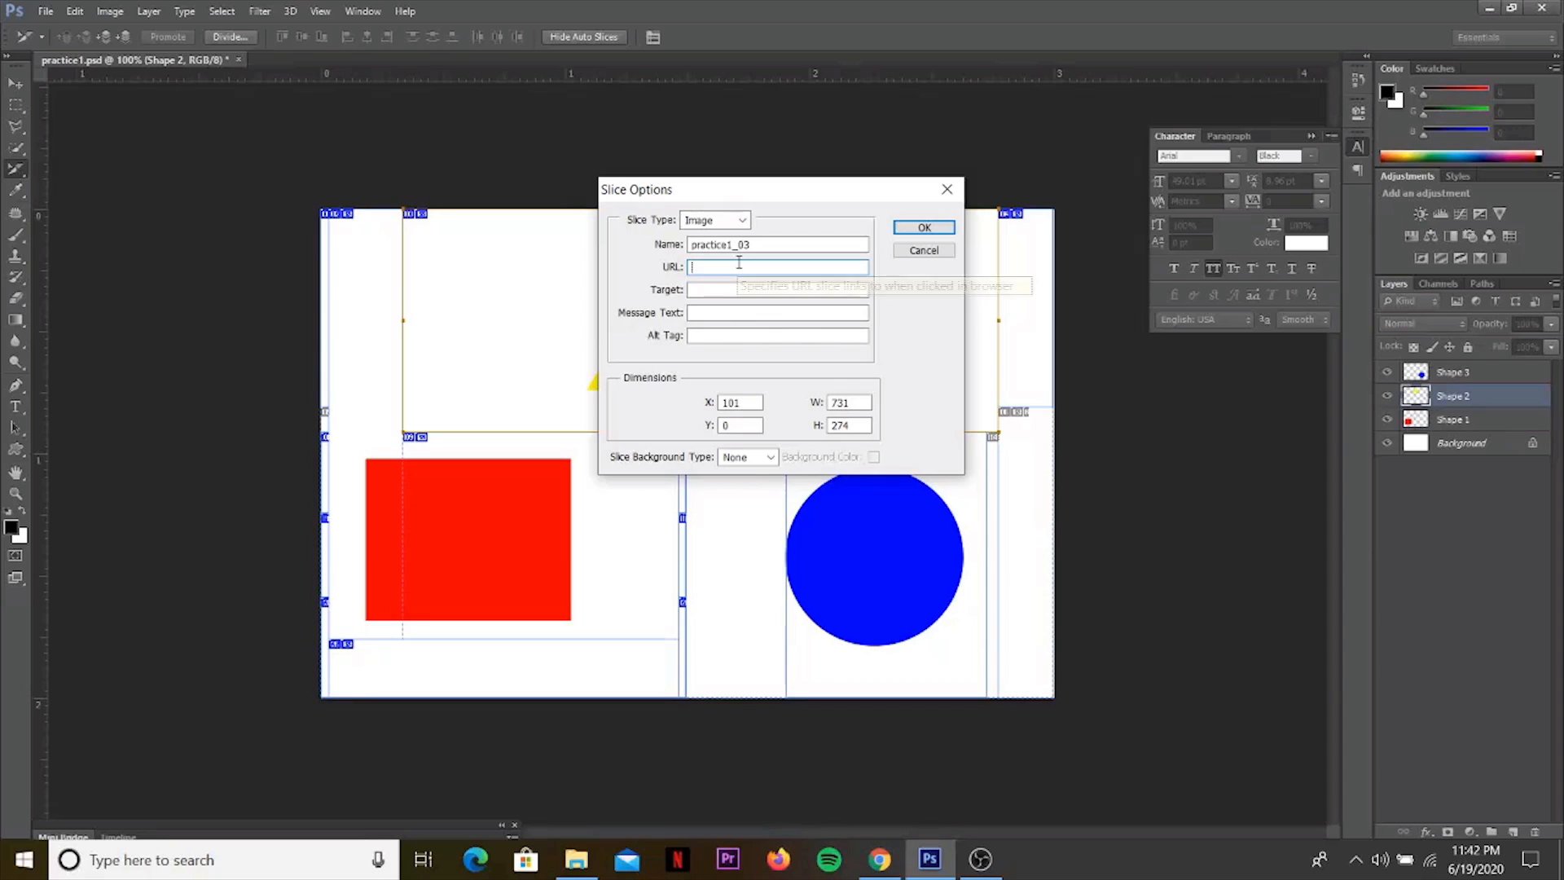
type("h")
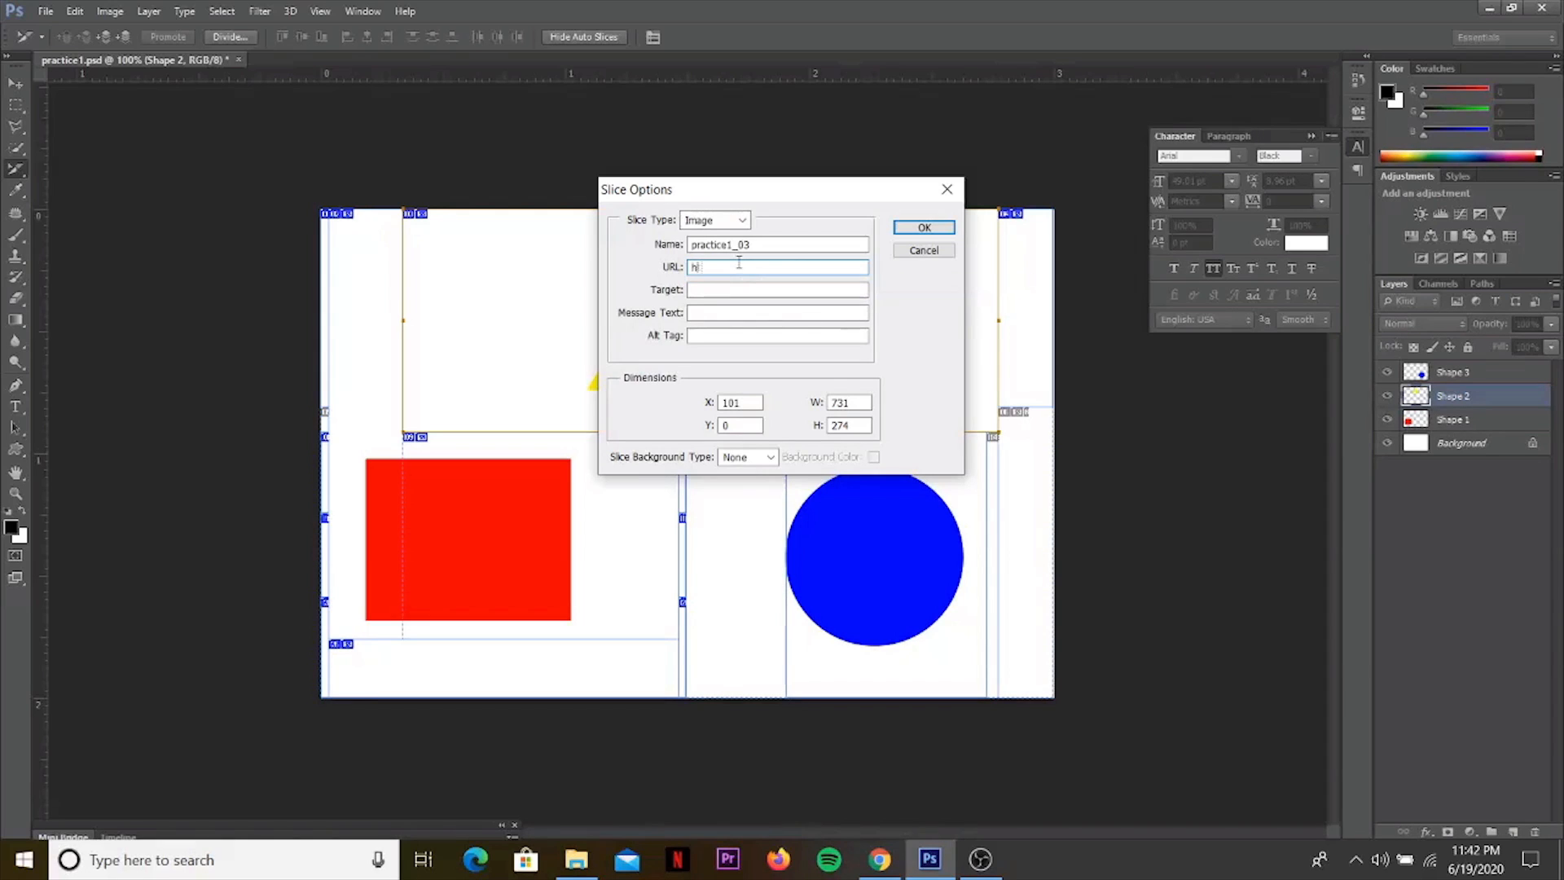
type("ttps//")
type("/")
type("www")
type(".fa")
type("ceboo")
type("k.com")
type("/trbnp")
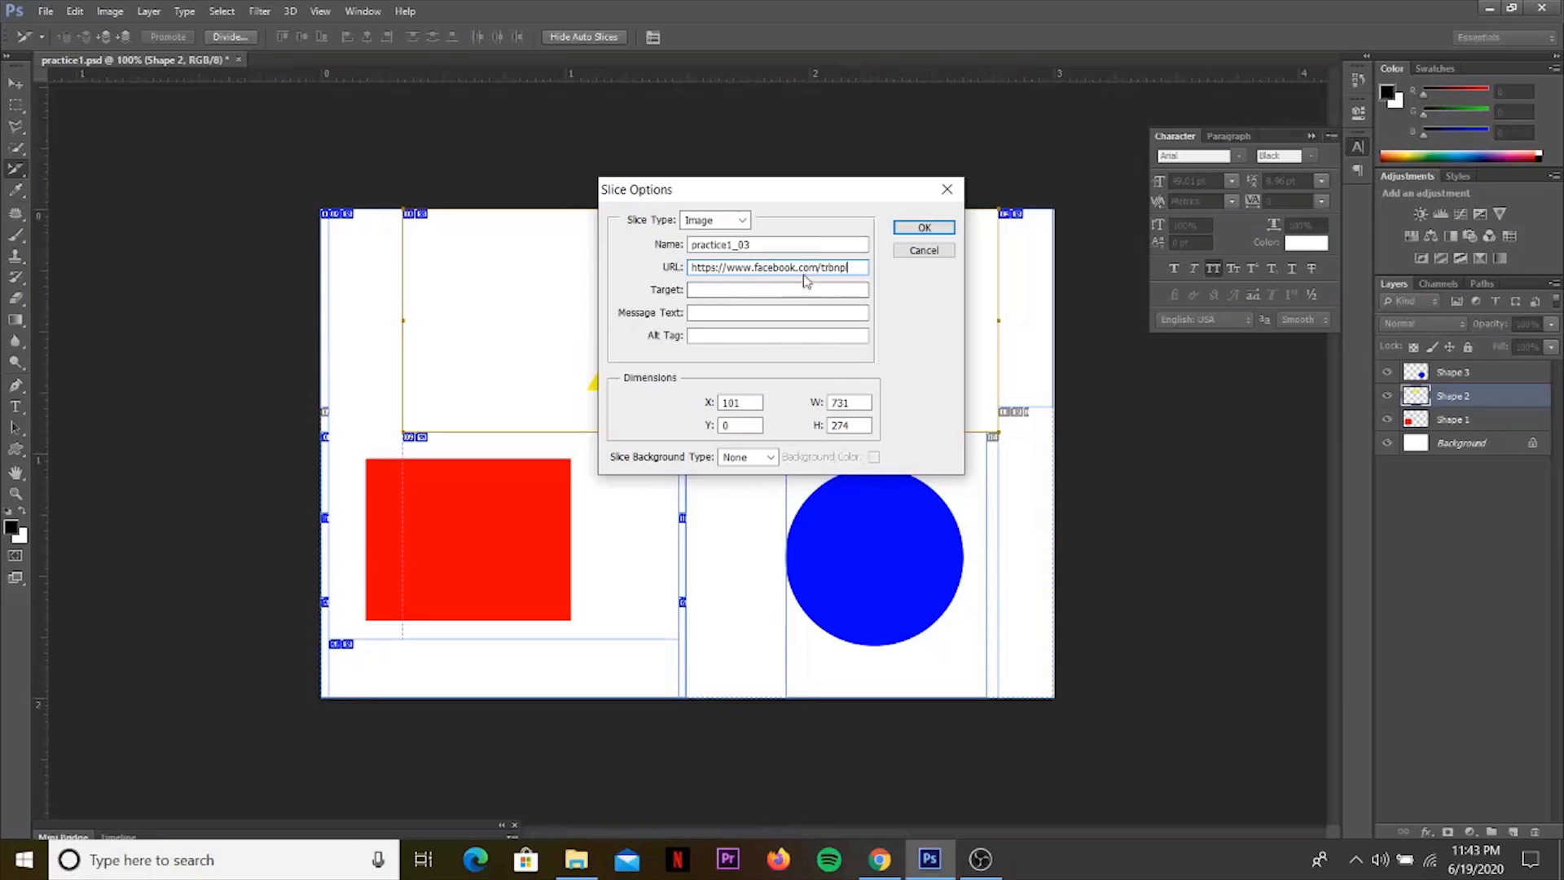
Set the triangle slice's target, message text and alt tag to "Facebook" and apply the slice options.
left_click(736, 293)
type("ggfhfh")
key("BackSpace")
key("BackSpace")
key("BackSpace")
key("BackSpace")
key("BackSpace")
type("Facebook")
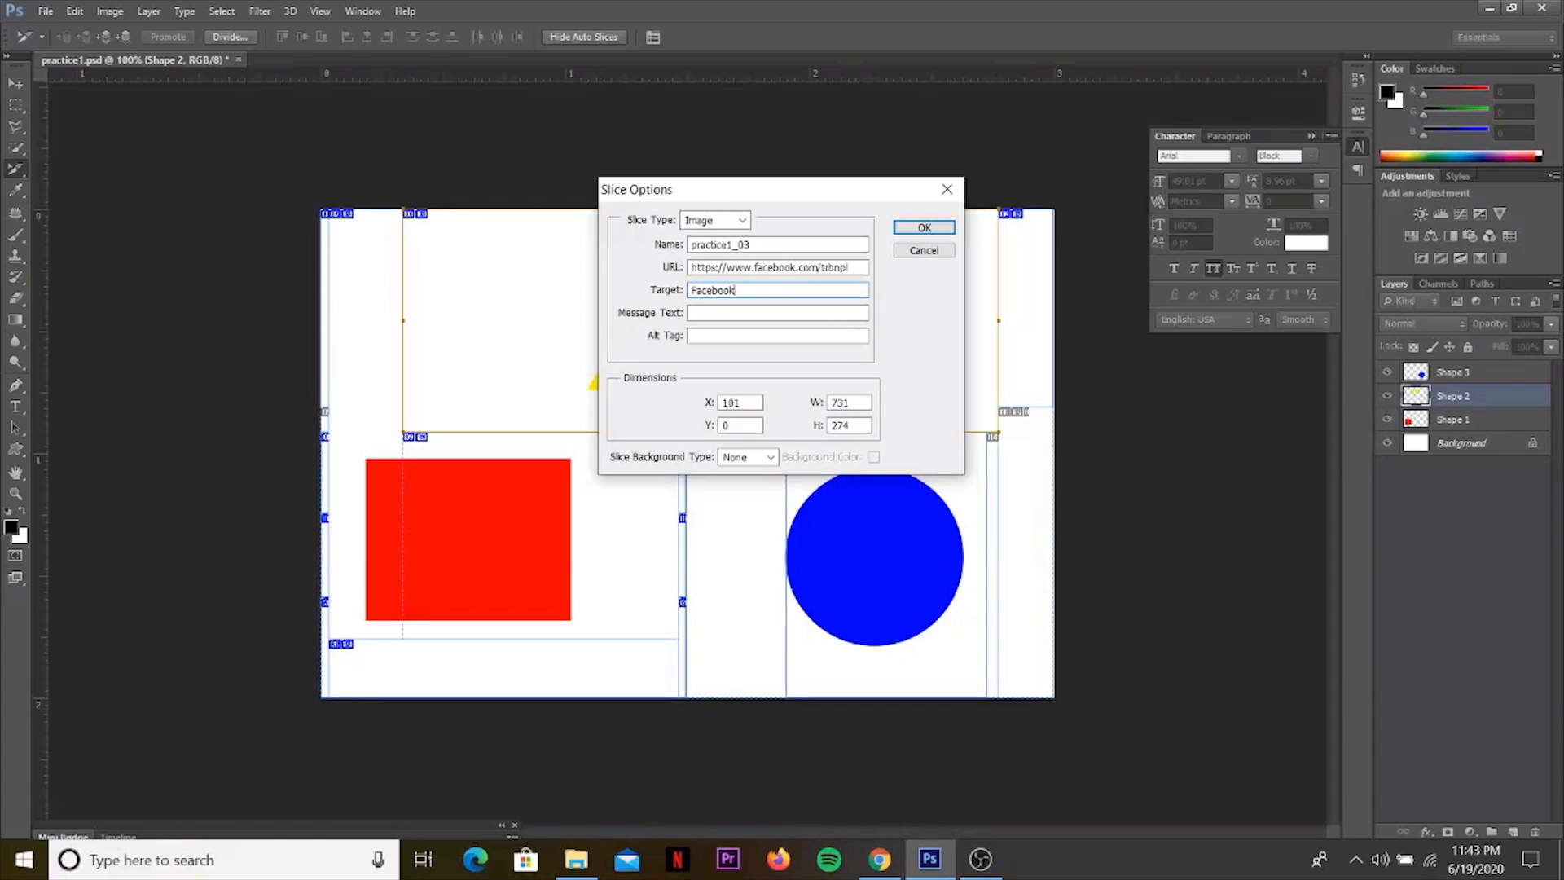
left_click(711, 323)
key("ctrl+c")
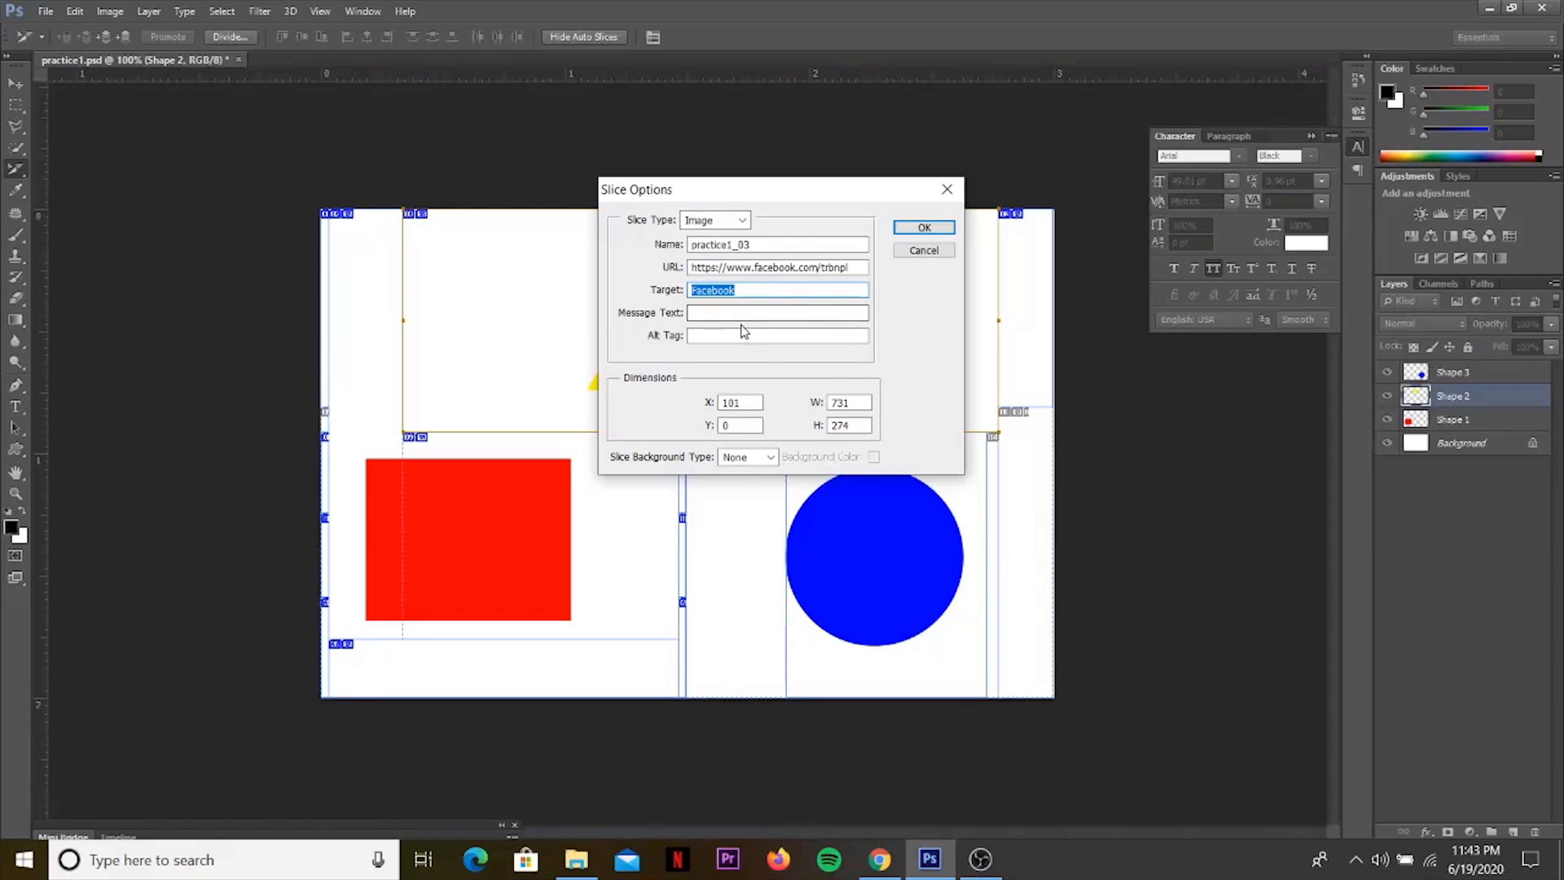
left_click(734, 314)
key("ctrl+v")
left_click(718, 341)
key("ctrl+v")
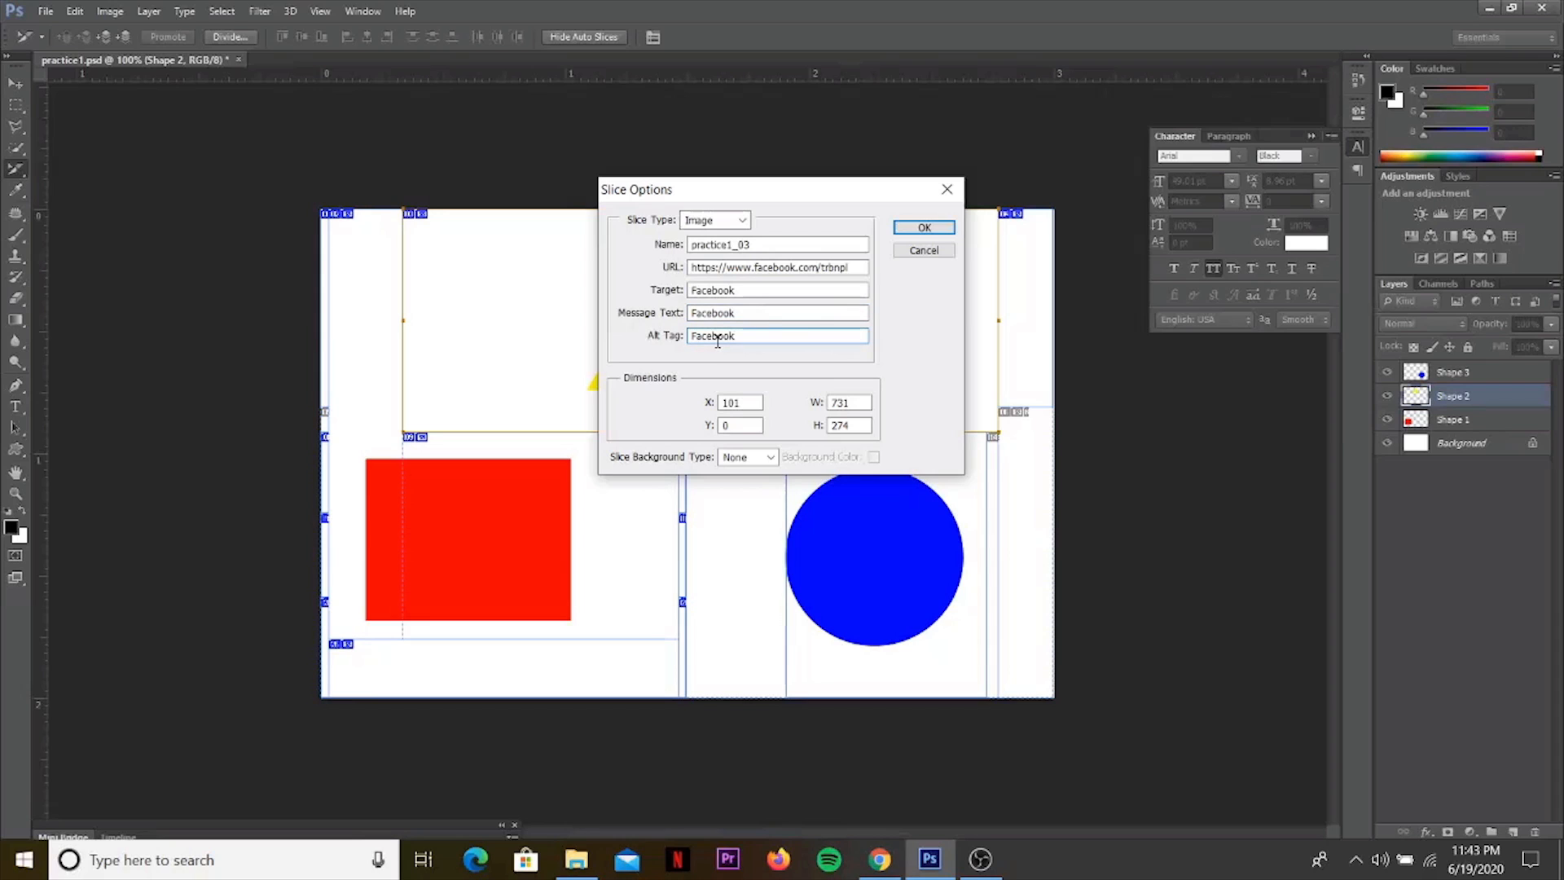
left_click(924, 228)
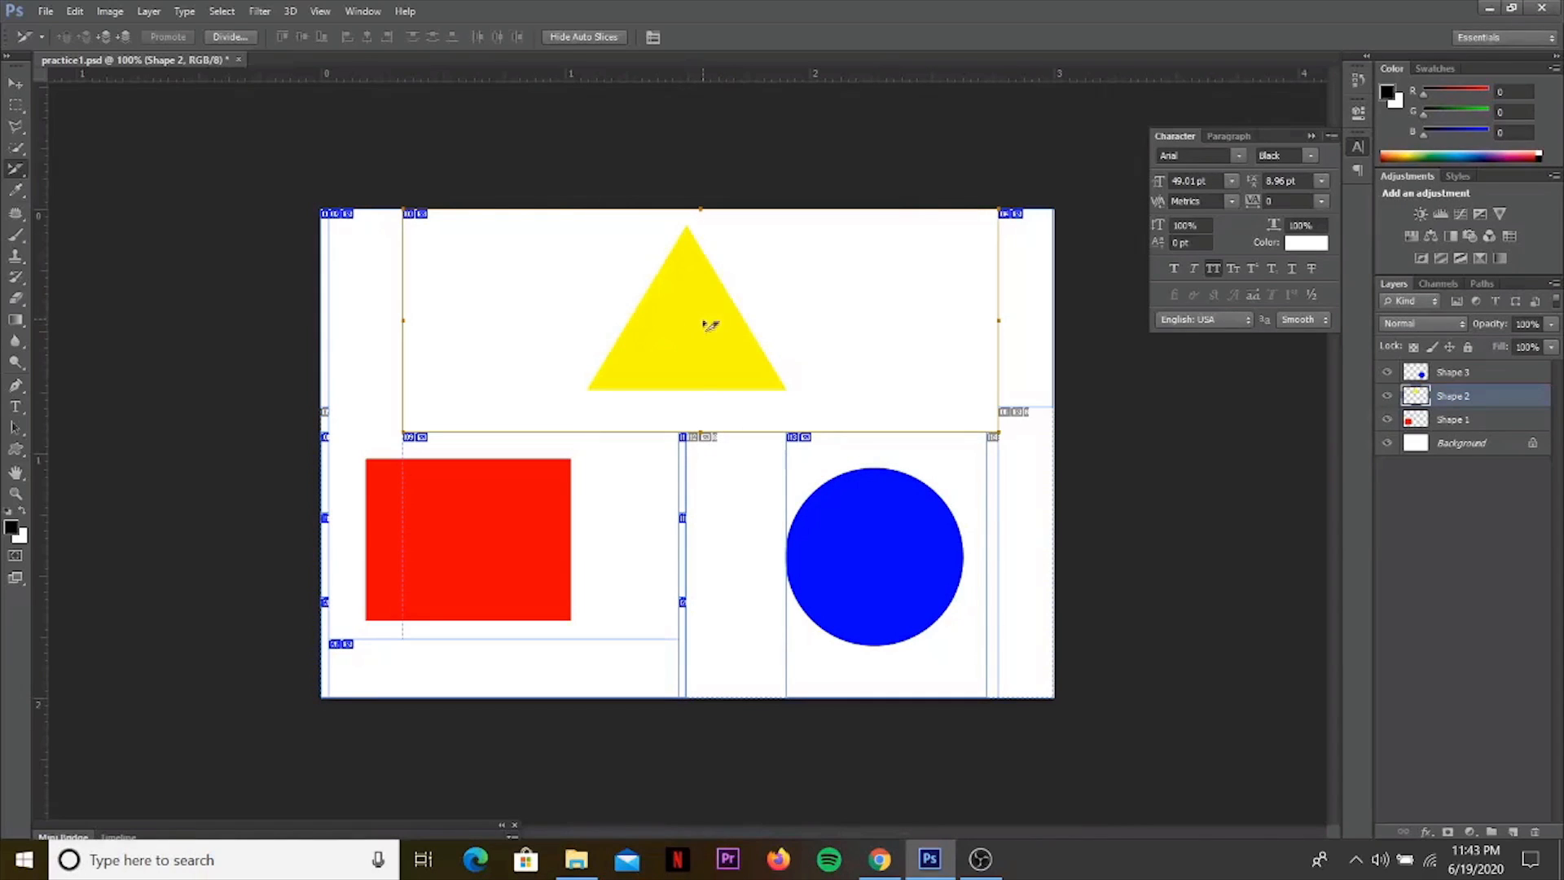
left_click(683, 546)
right_click(686, 547)
left_click(717, 575)
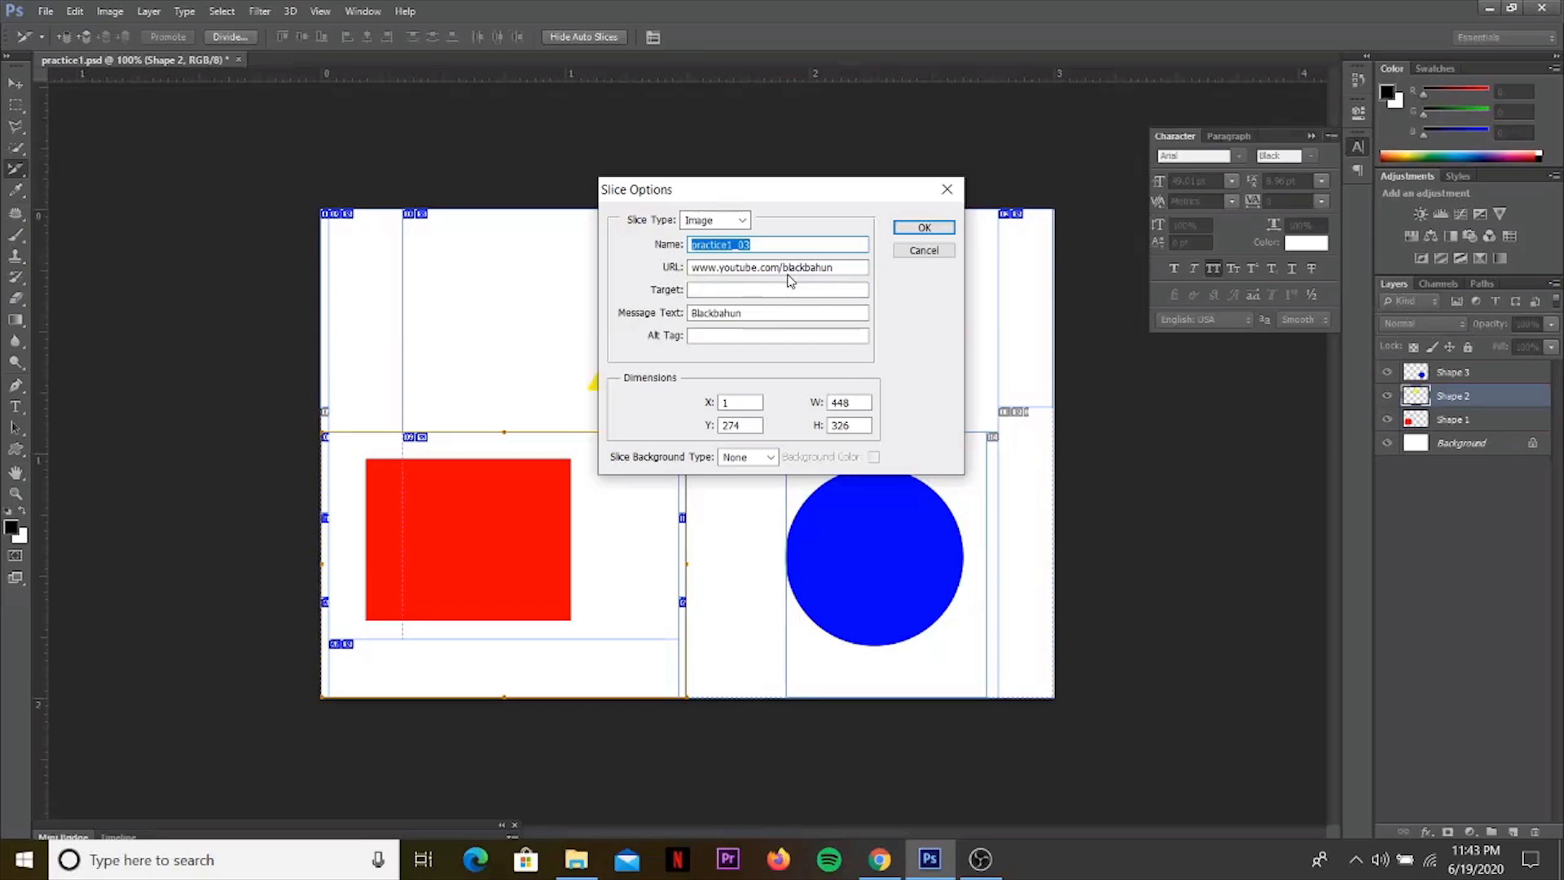
left_click(695, 265)
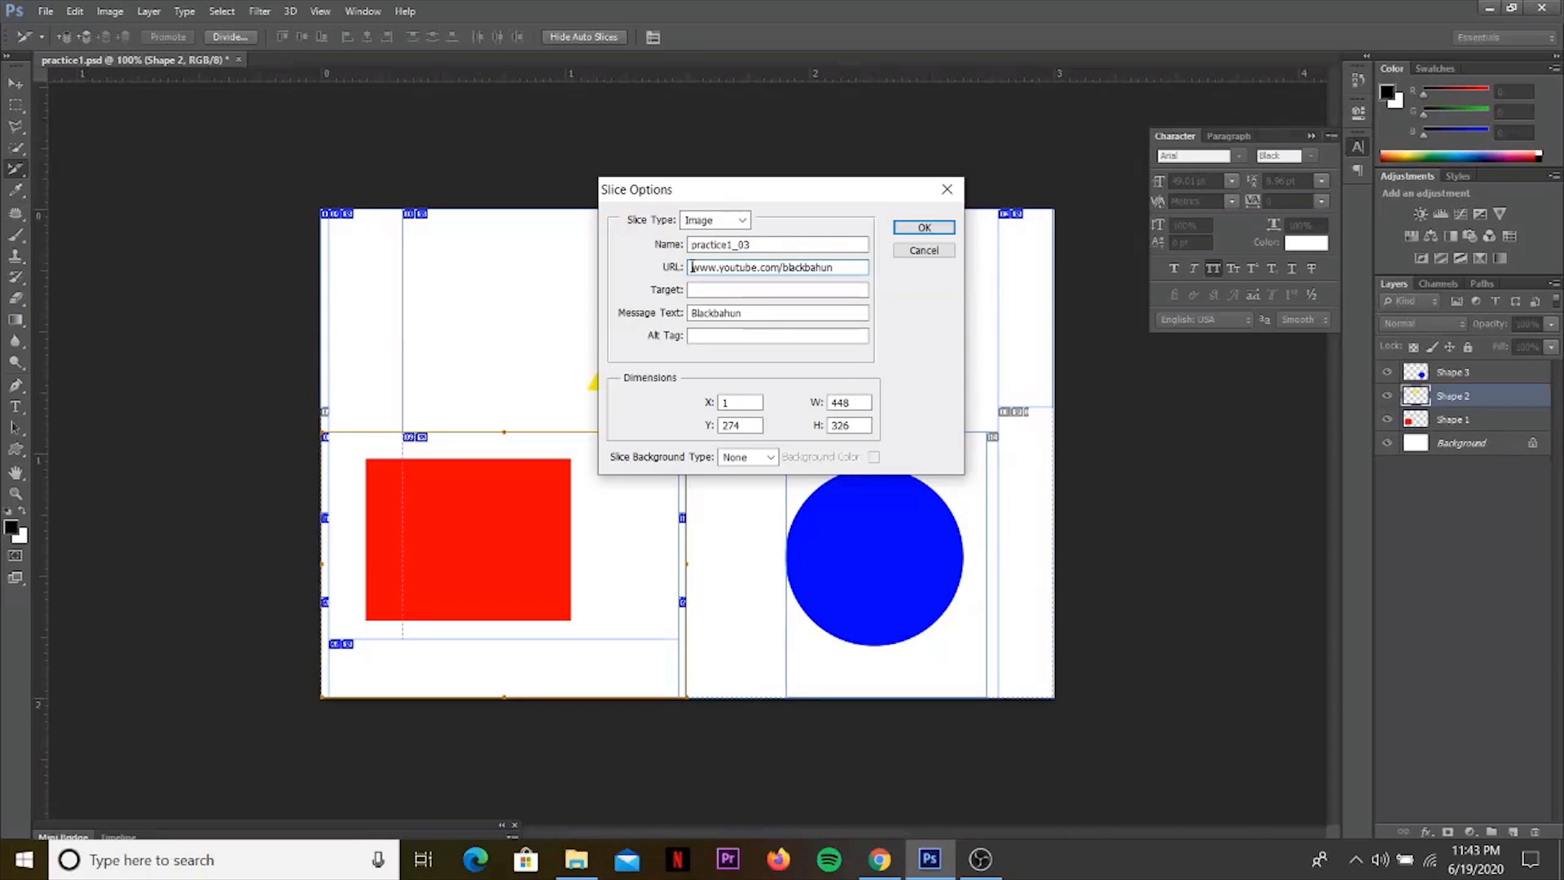
type("http://")
key("Tab")
key("Tab")
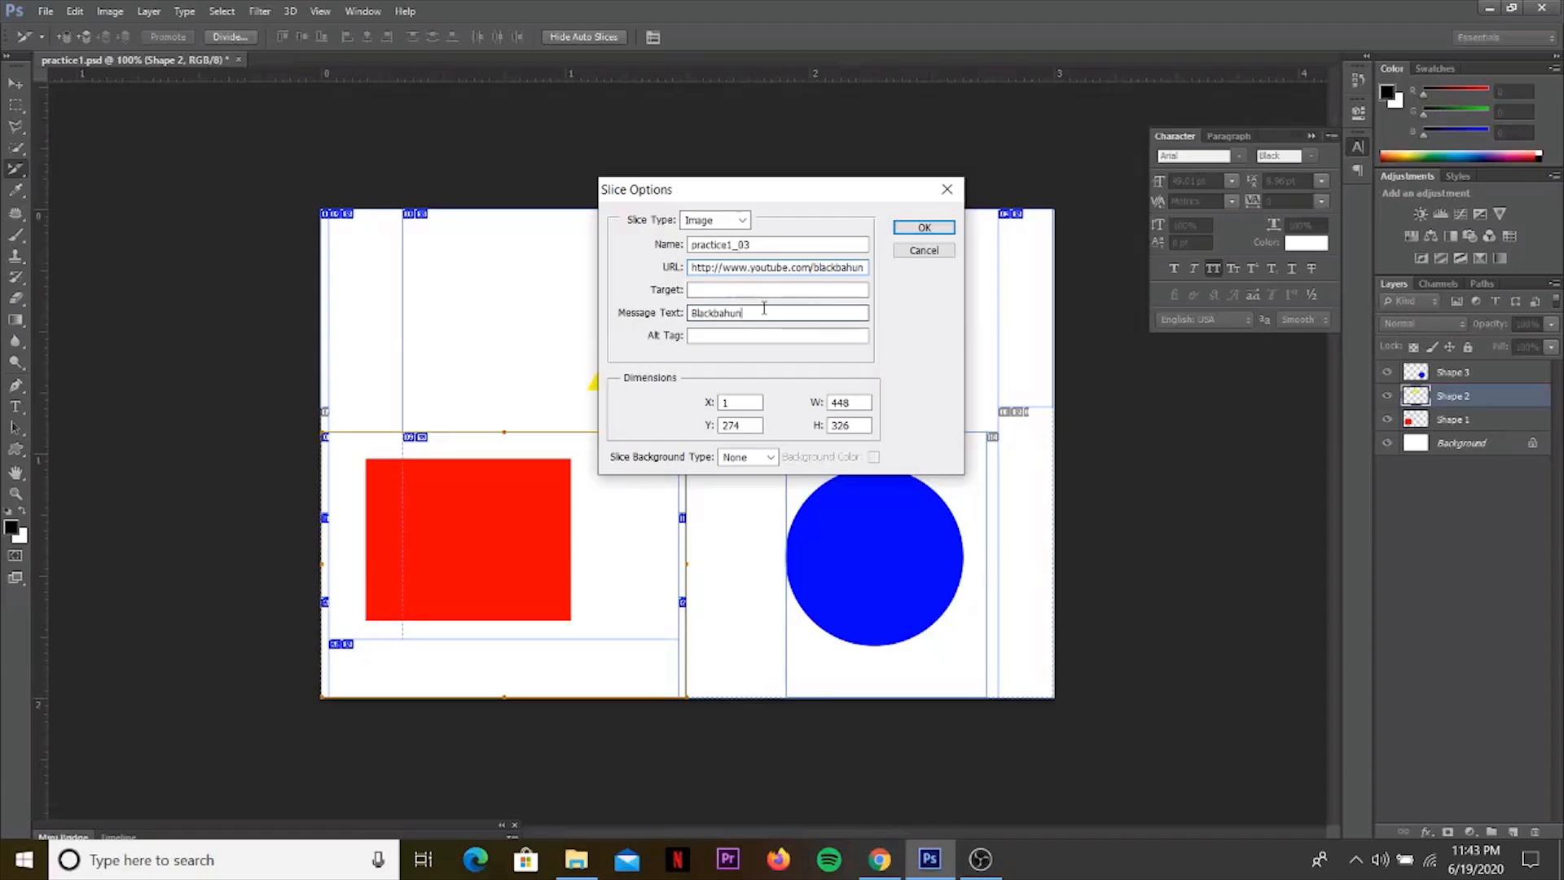
Set the rectangle slice's target and alt tag to "Youtube" and apply the slice options.
left_click(701, 289)
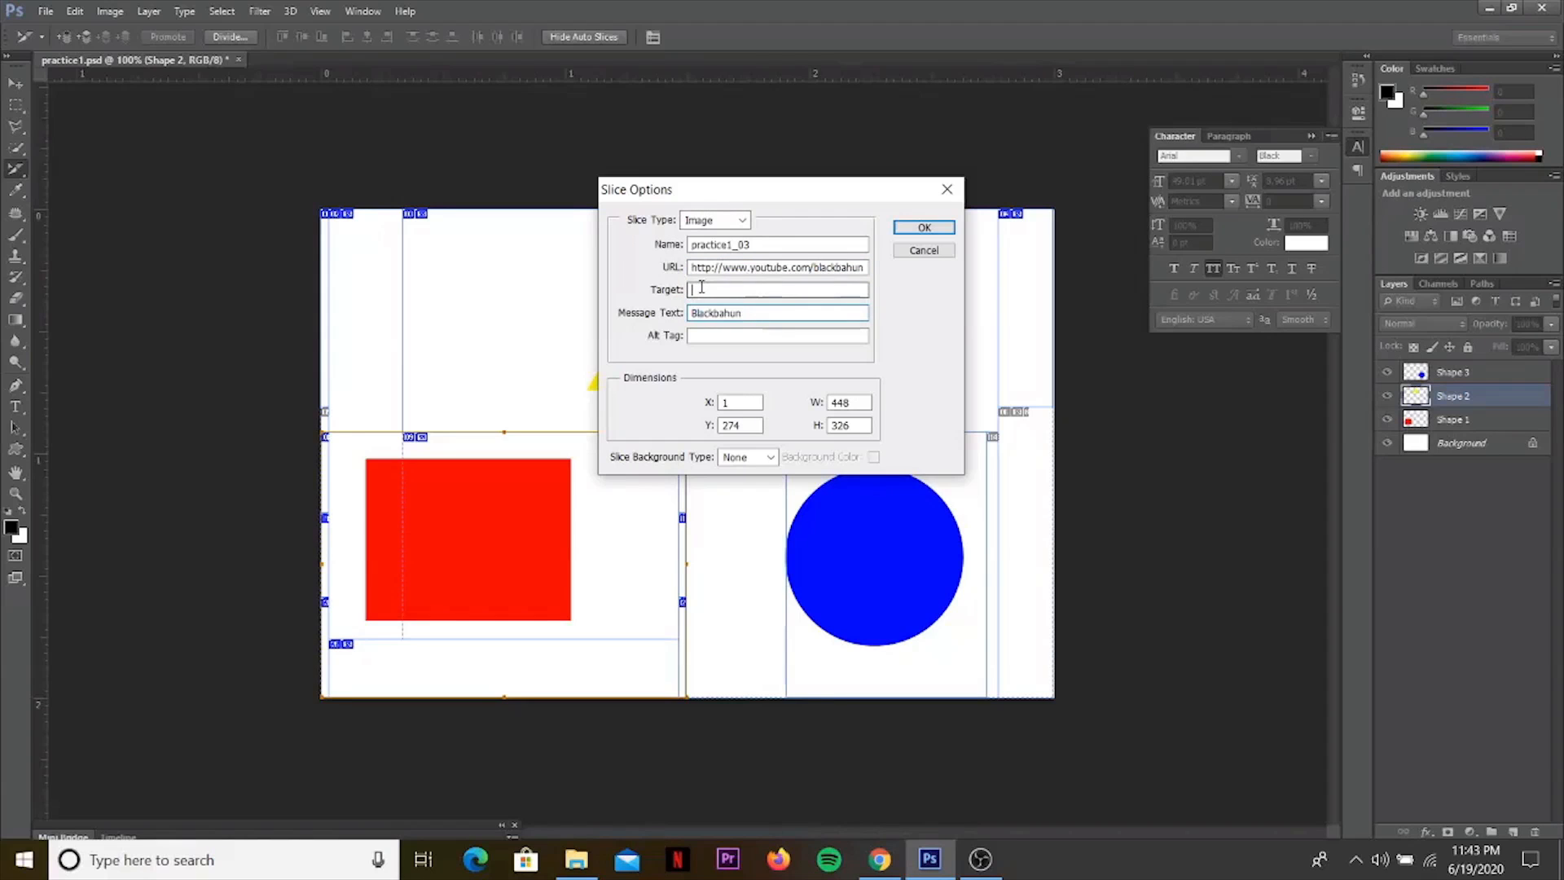
type("You")
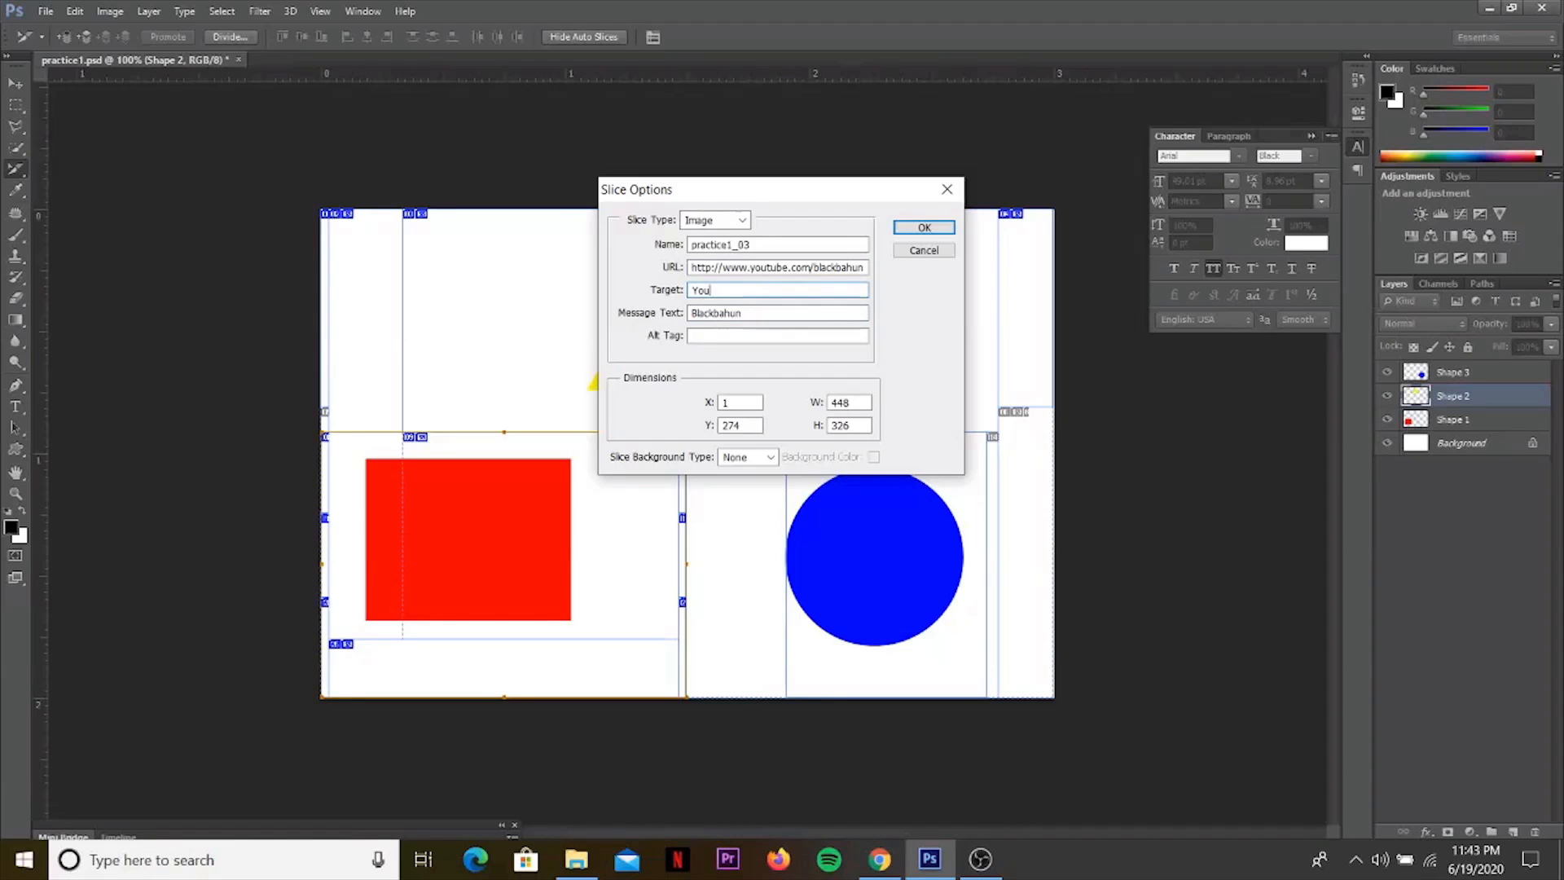
type("tube")
left_click(720, 335)
type("Y")
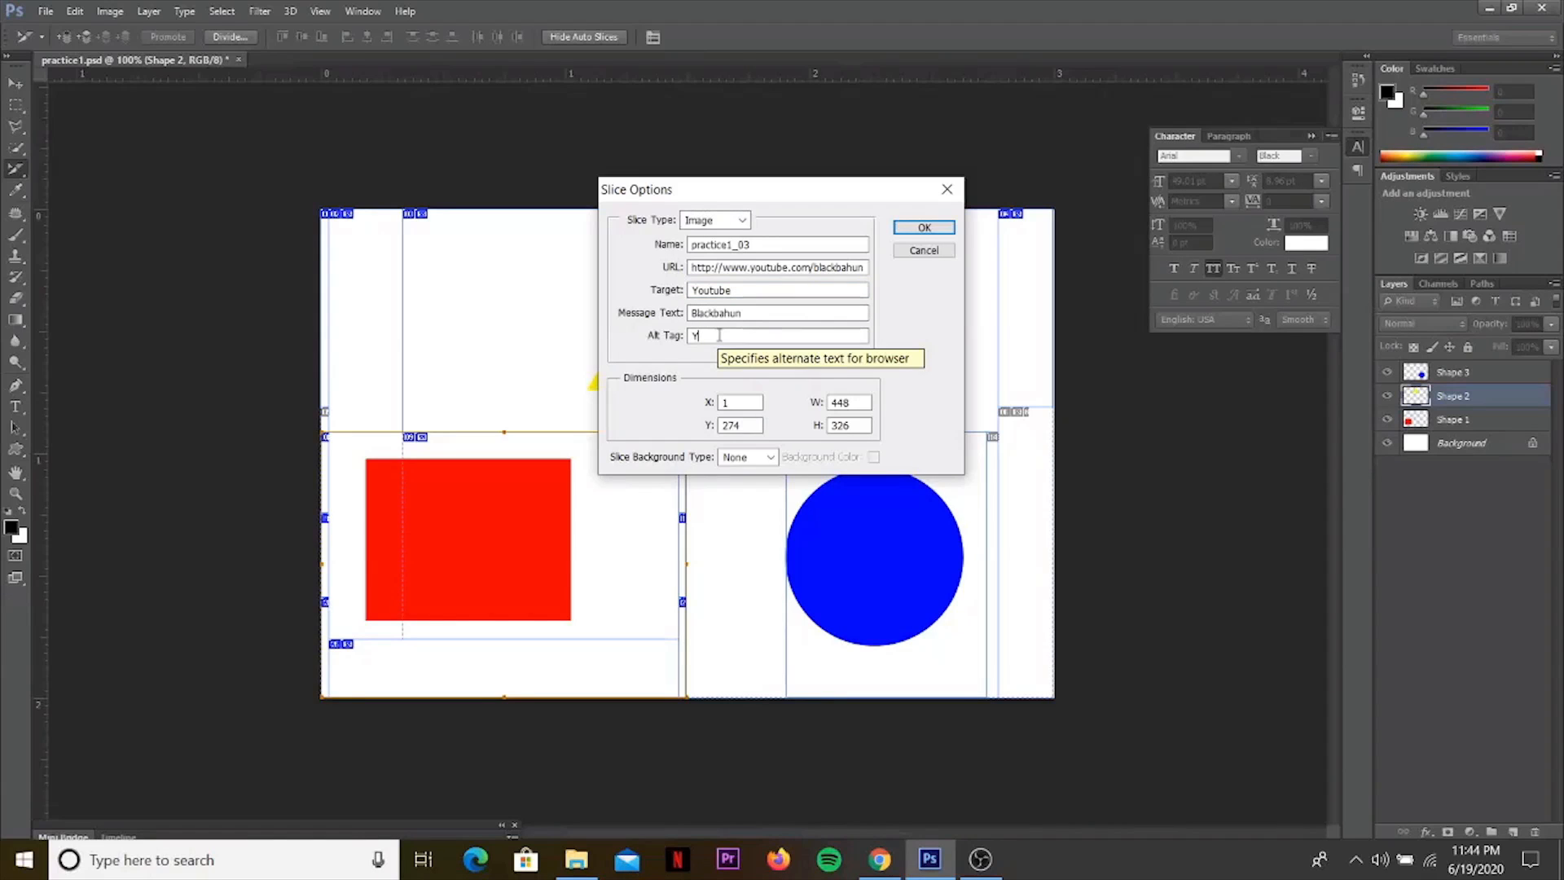
type("outube")
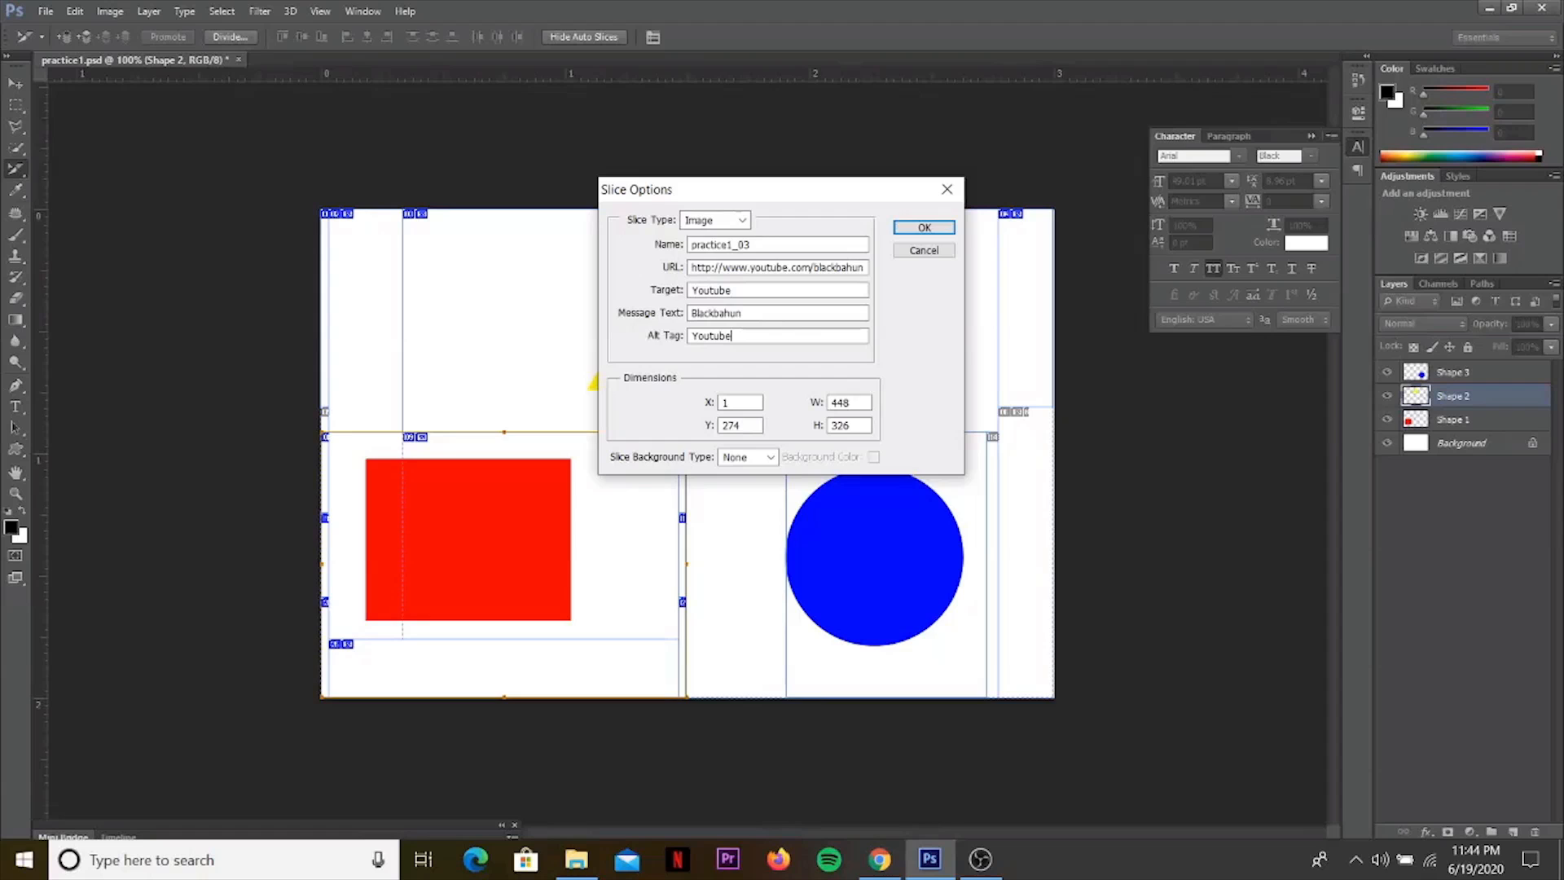
key("Return")
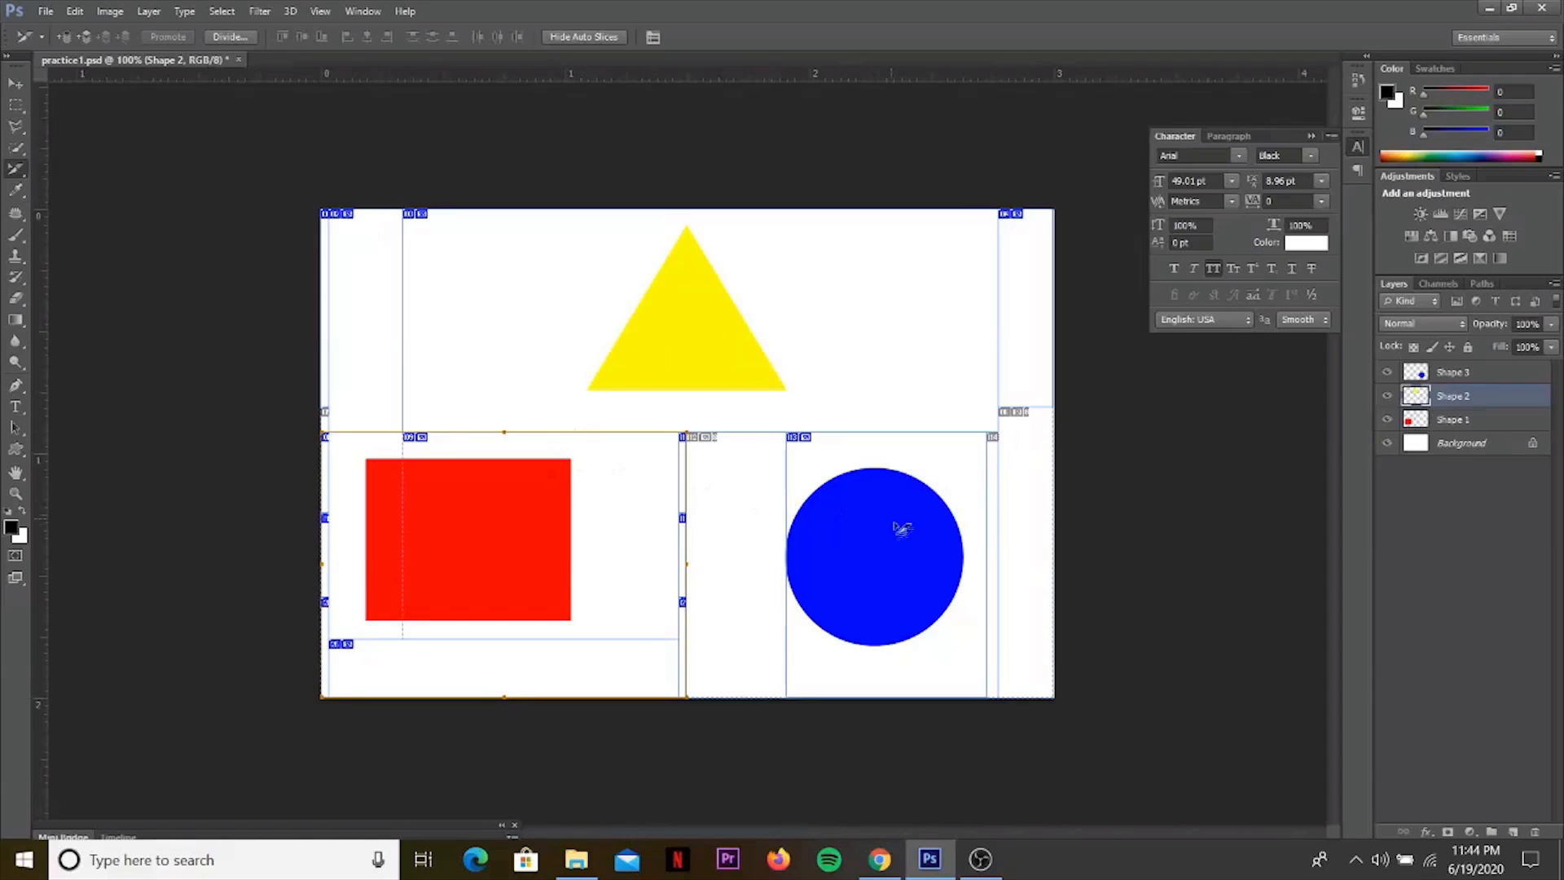
Refit the blue circle's slice so it starts below the triangle's slice and spans from the rectangle's slice nearly to the canvas's right edge.
left_click(796, 478)
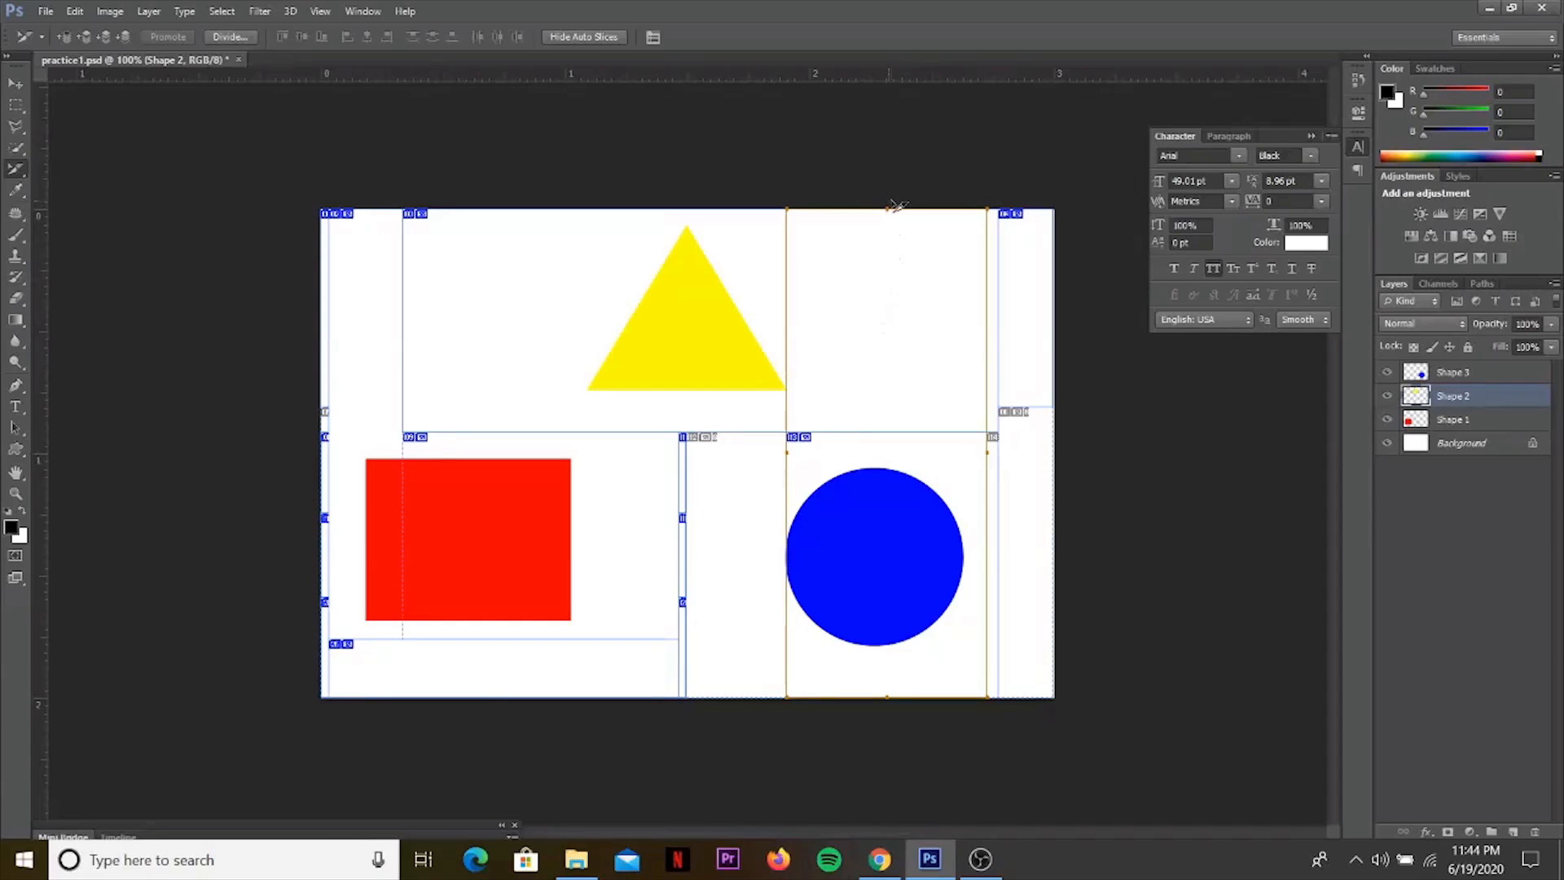
left_click_drag(888, 209, 886, 425)
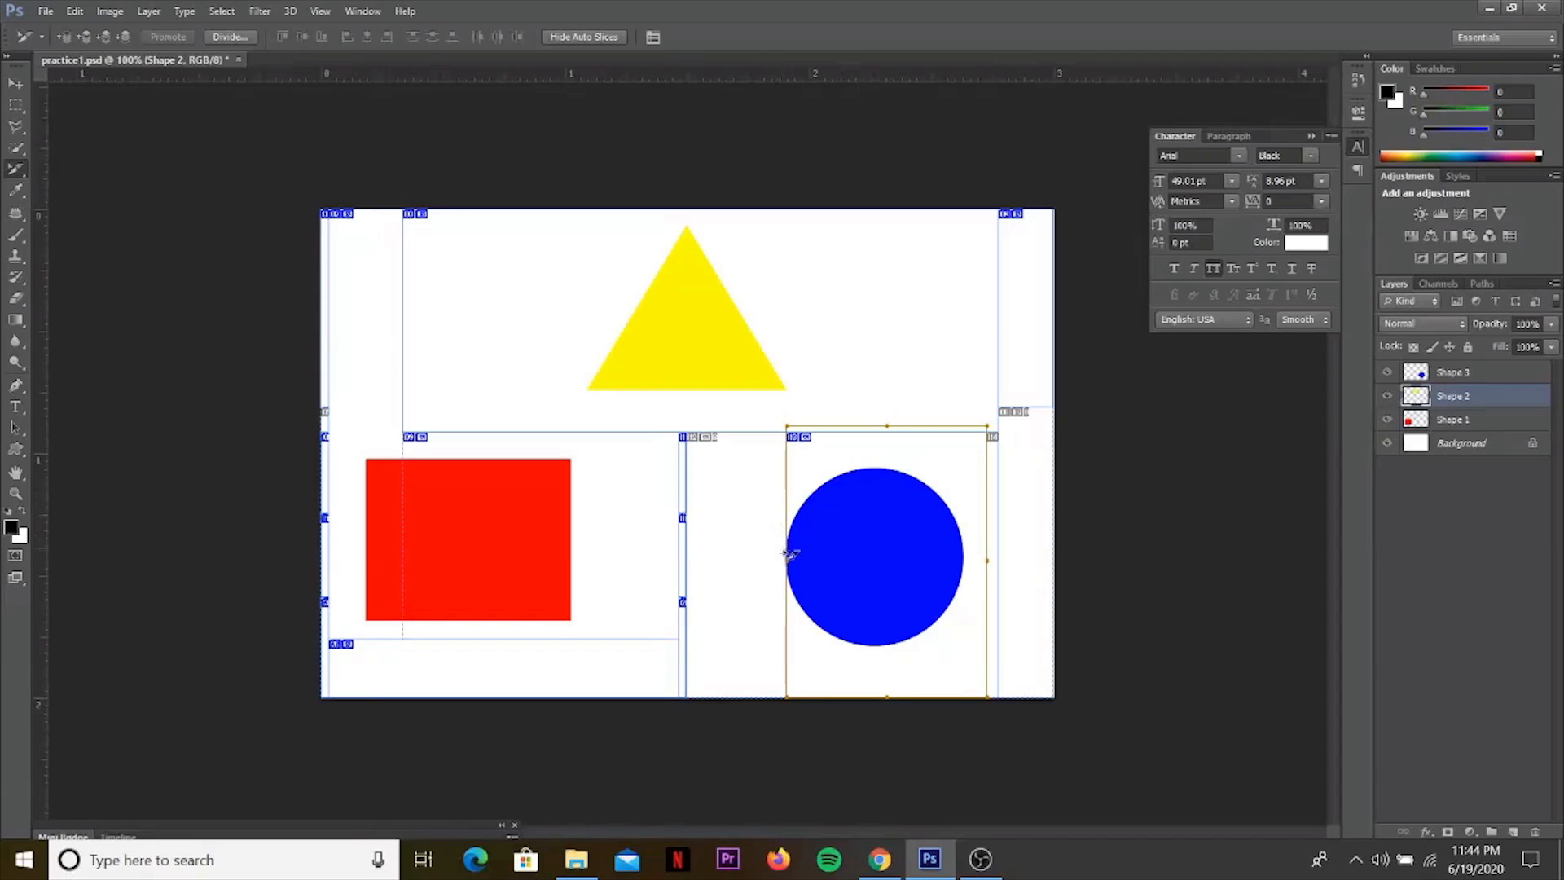
left_click_drag(790, 559, 703, 569)
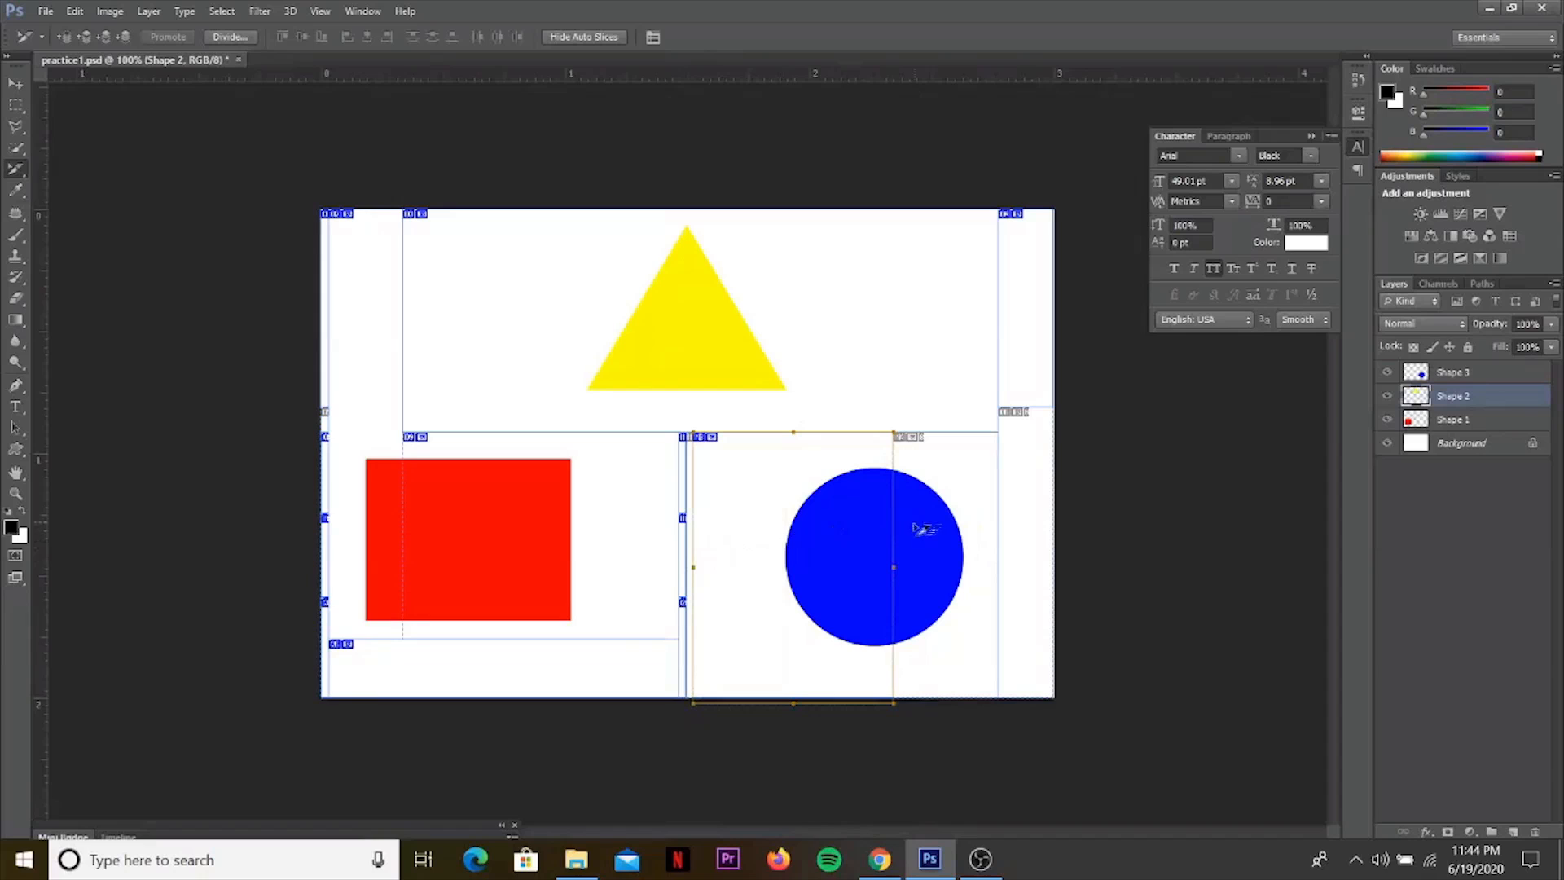
left_click_drag(894, 569, 1045, 570)
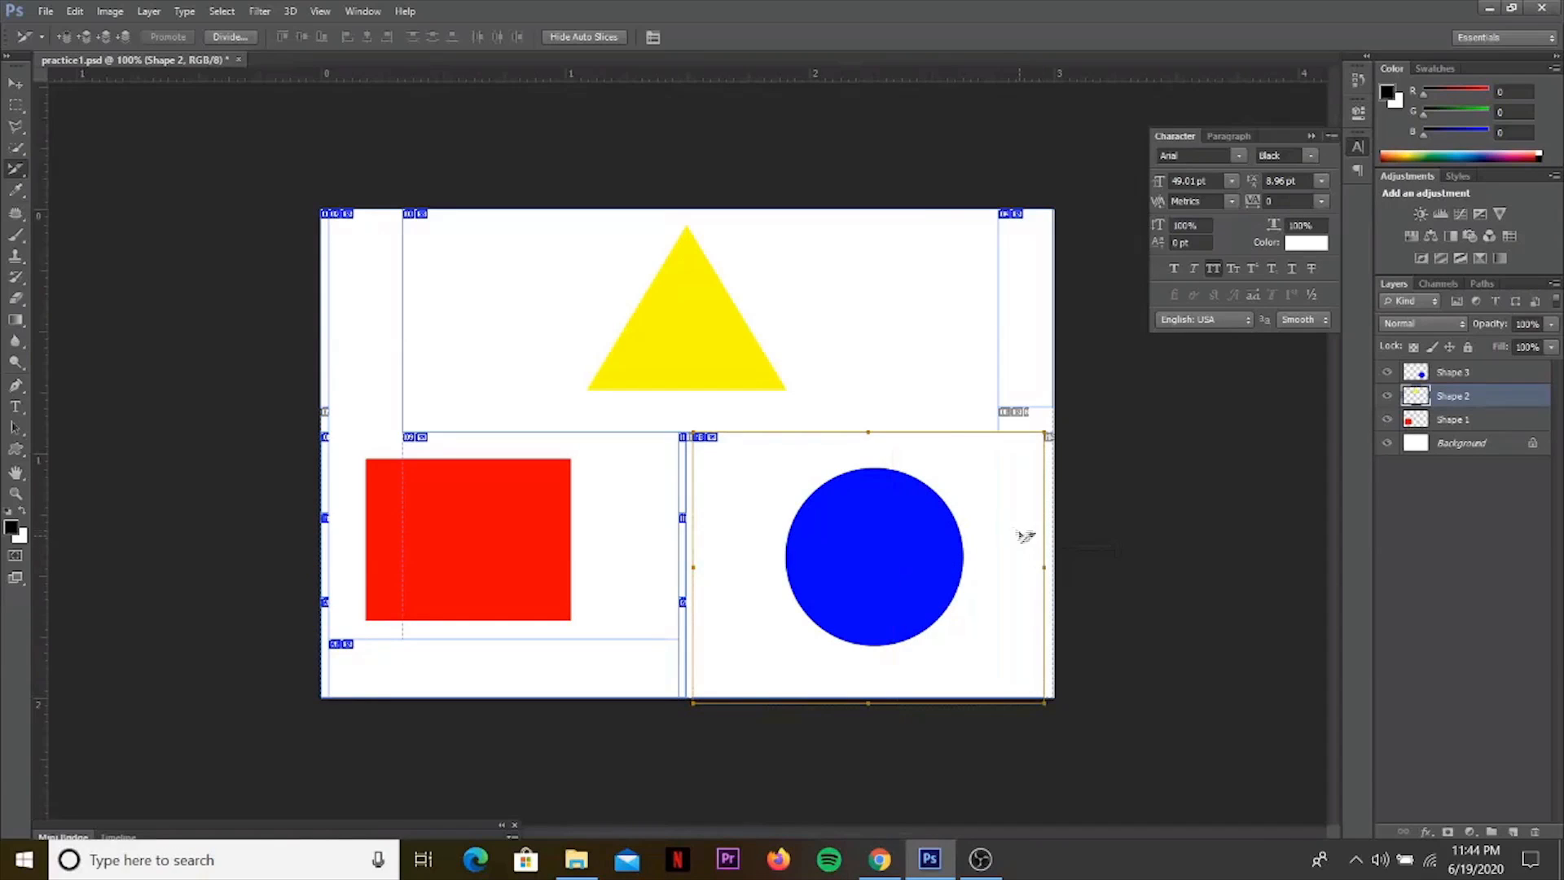
right_click(912, 468)
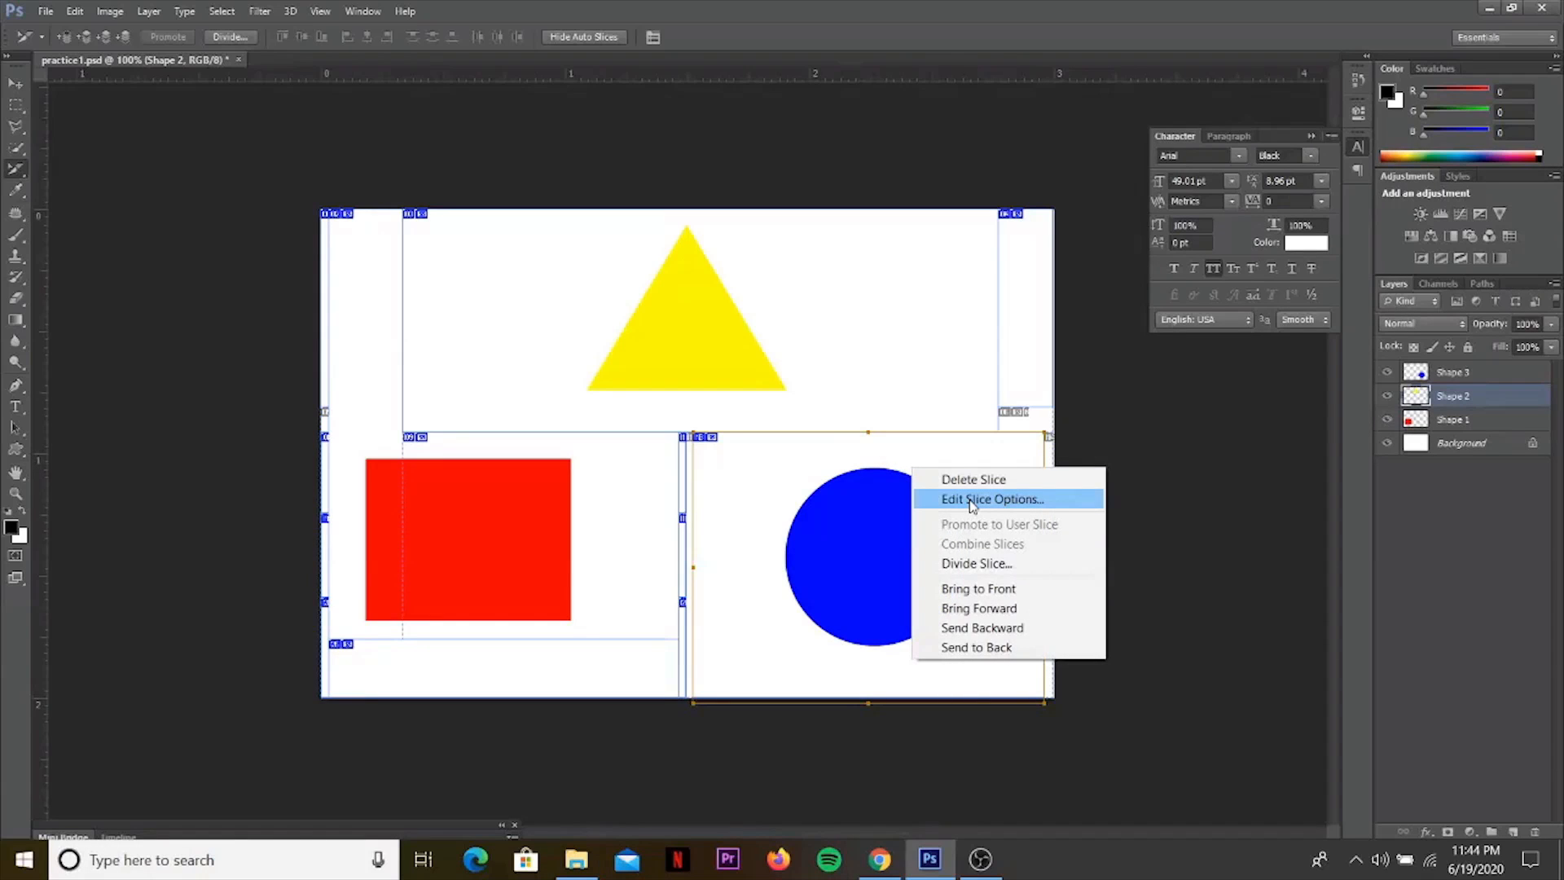
left_click(972, 500)
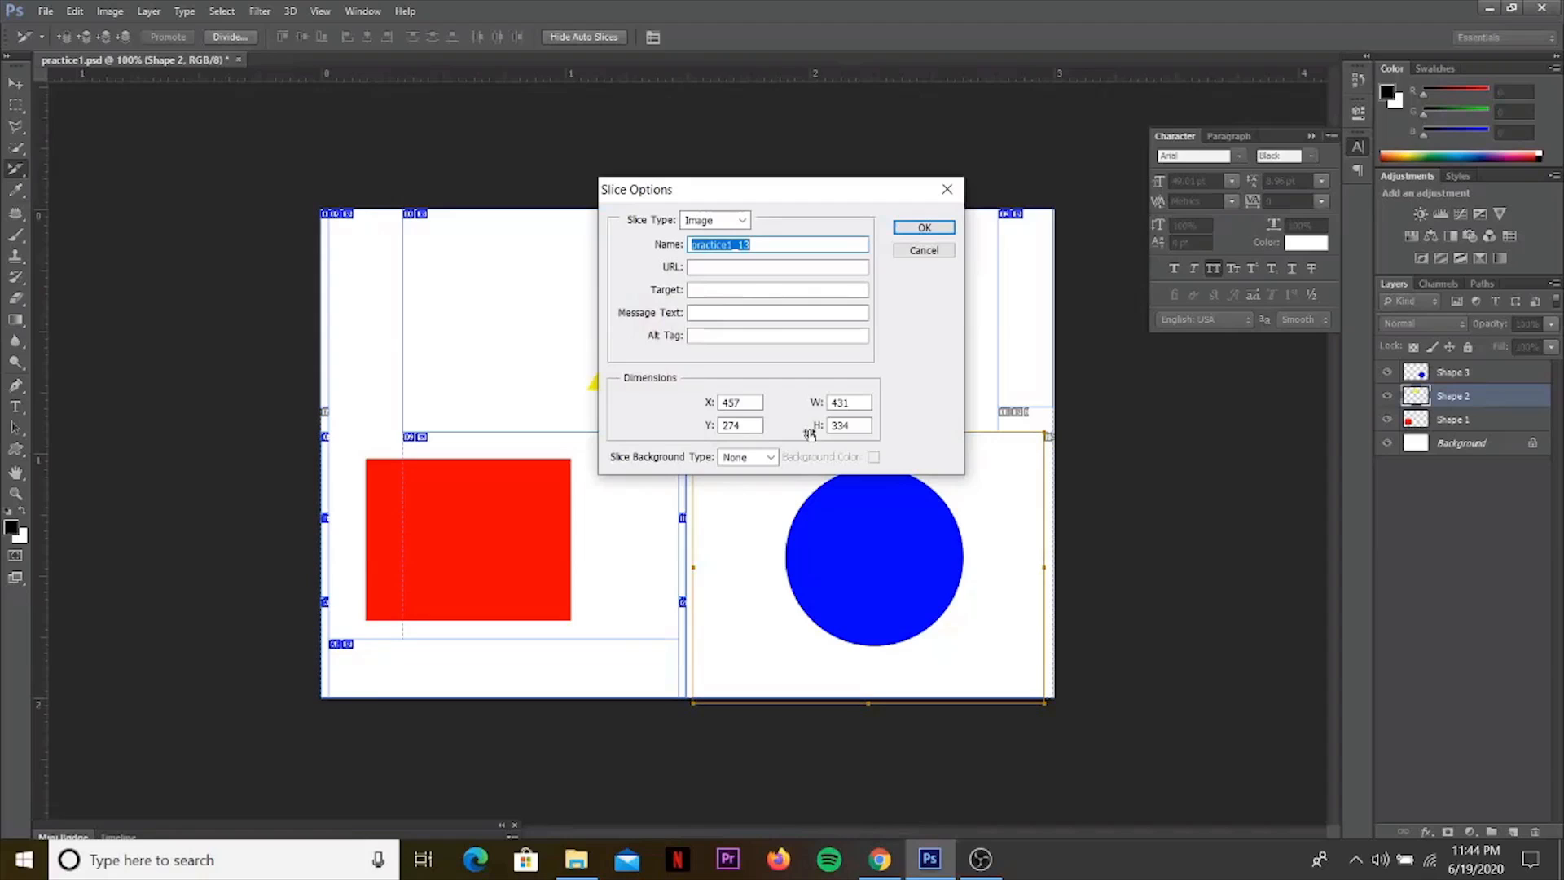
left_click(724, 267)
type("ht")
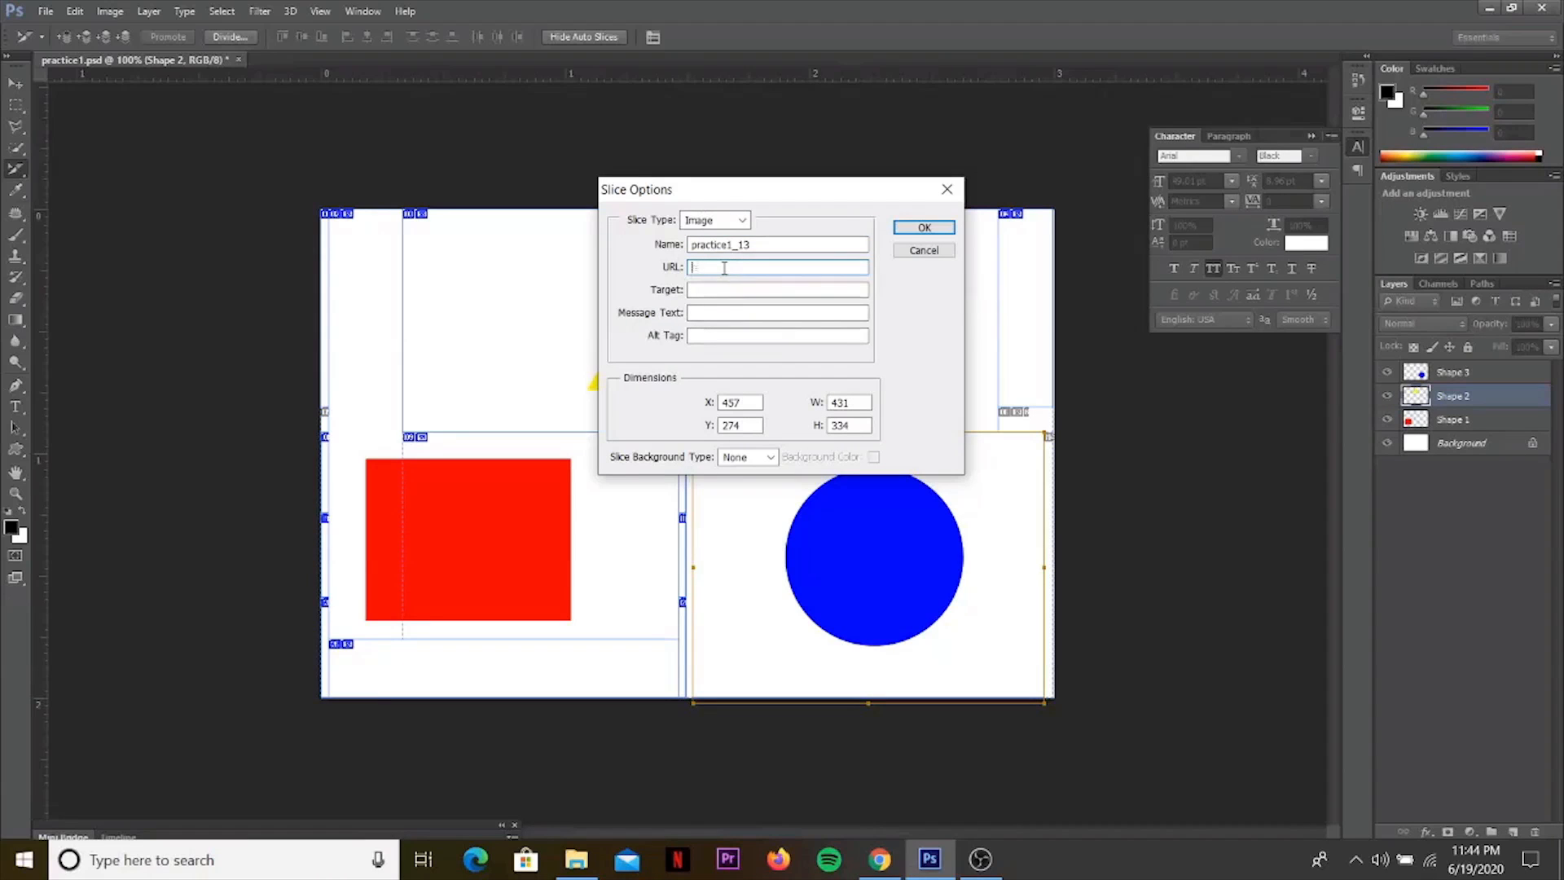
type("tp://www.twitter.com/trbnpl")
Set the circle slice's target to "Twitter", enter the owner's first name as message text and alt tag, and apply the slice options.
left_click(711, 287)
type("Twitter")
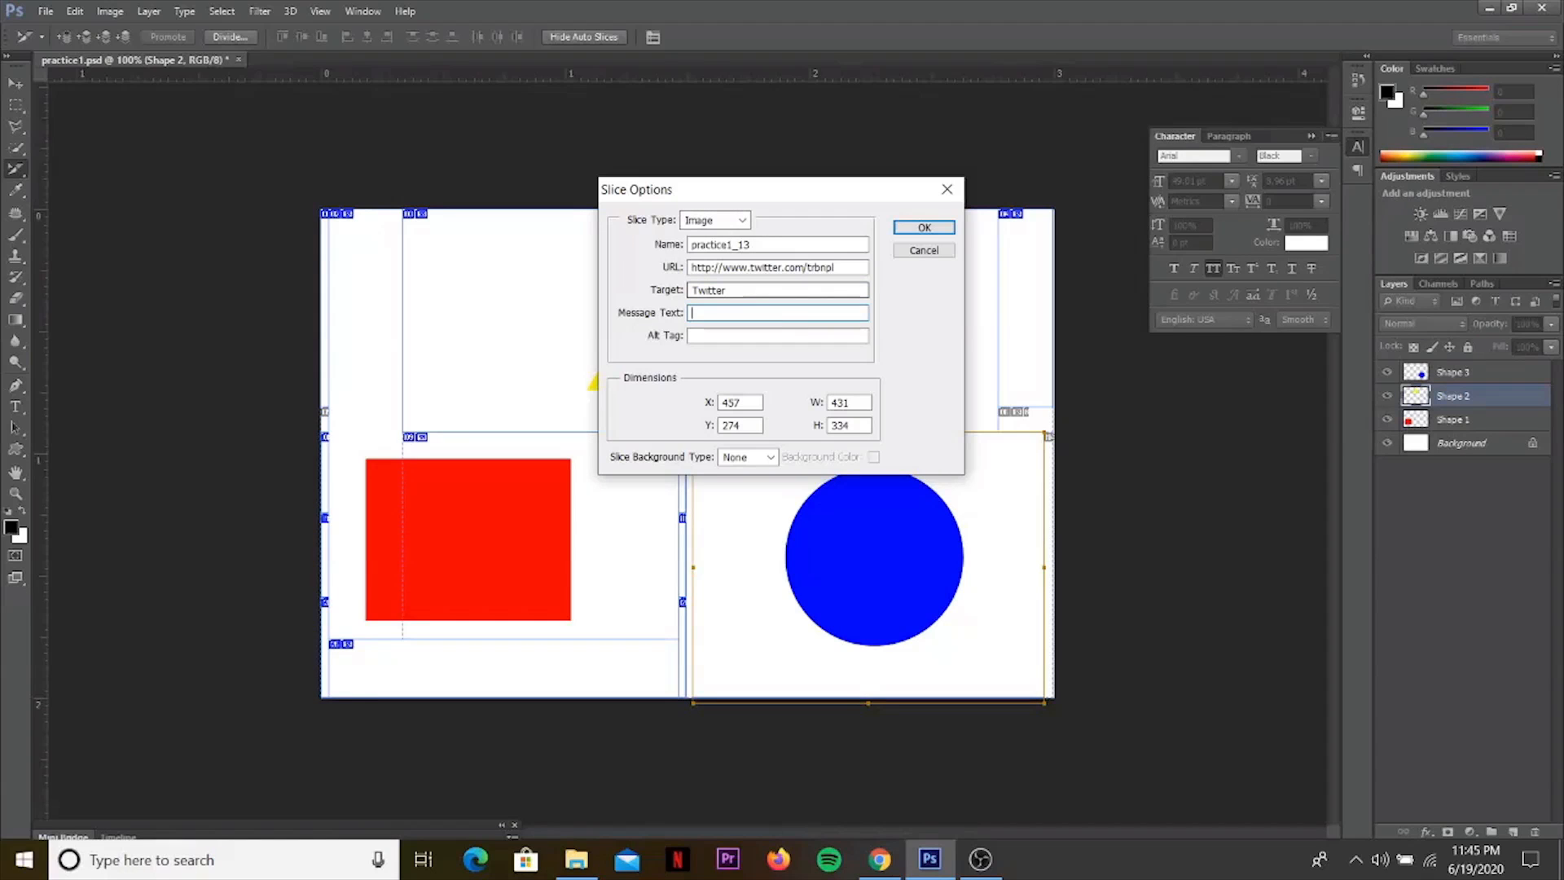
type("Tirtha")
left_click(726, 339)
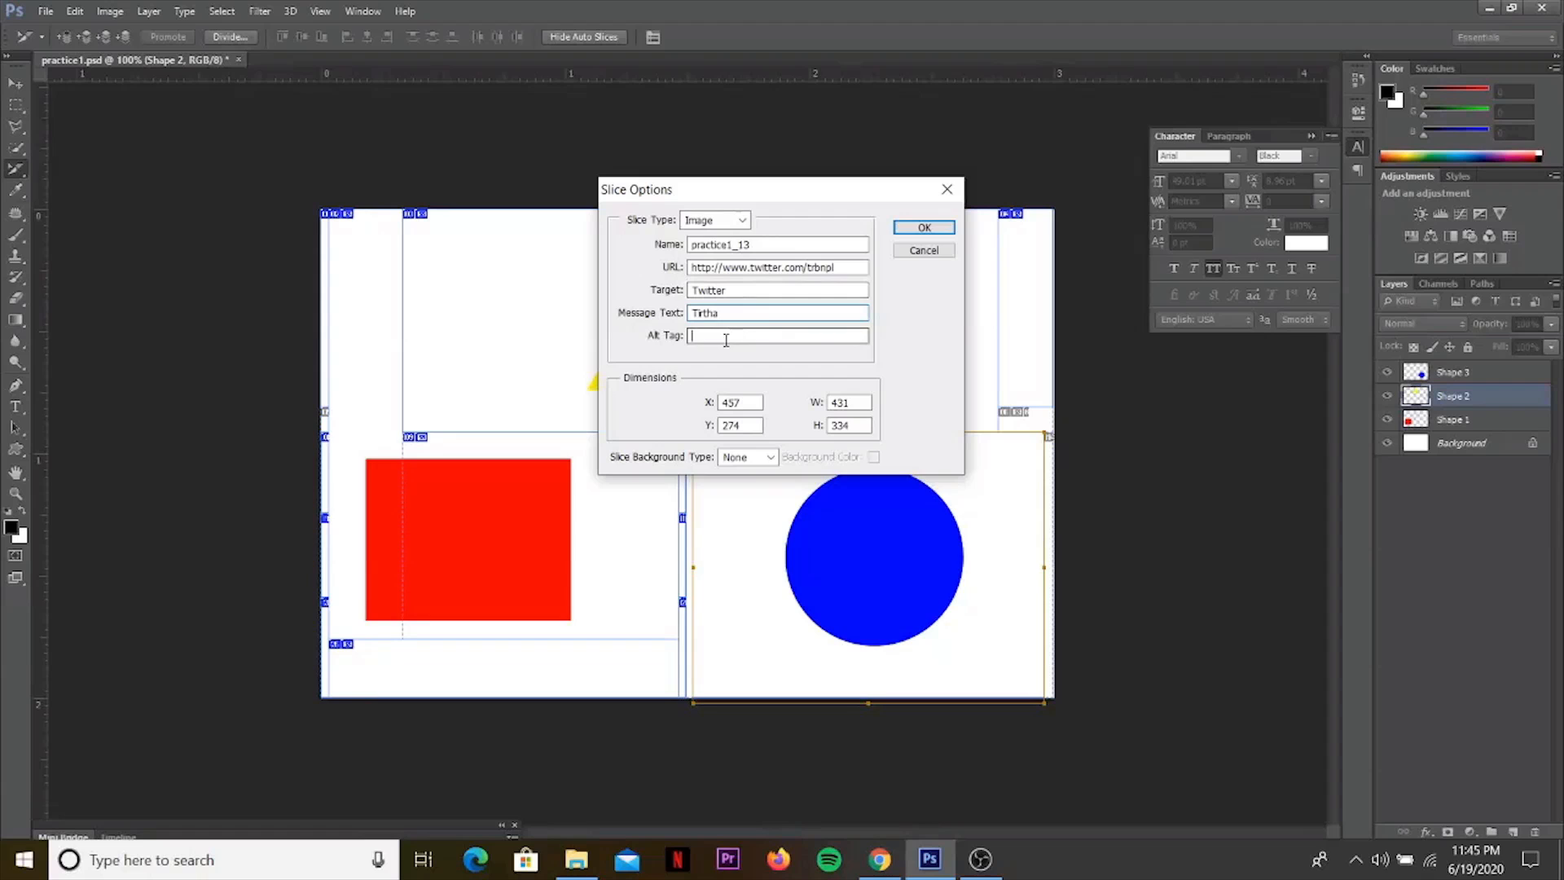
type("Tirtha")
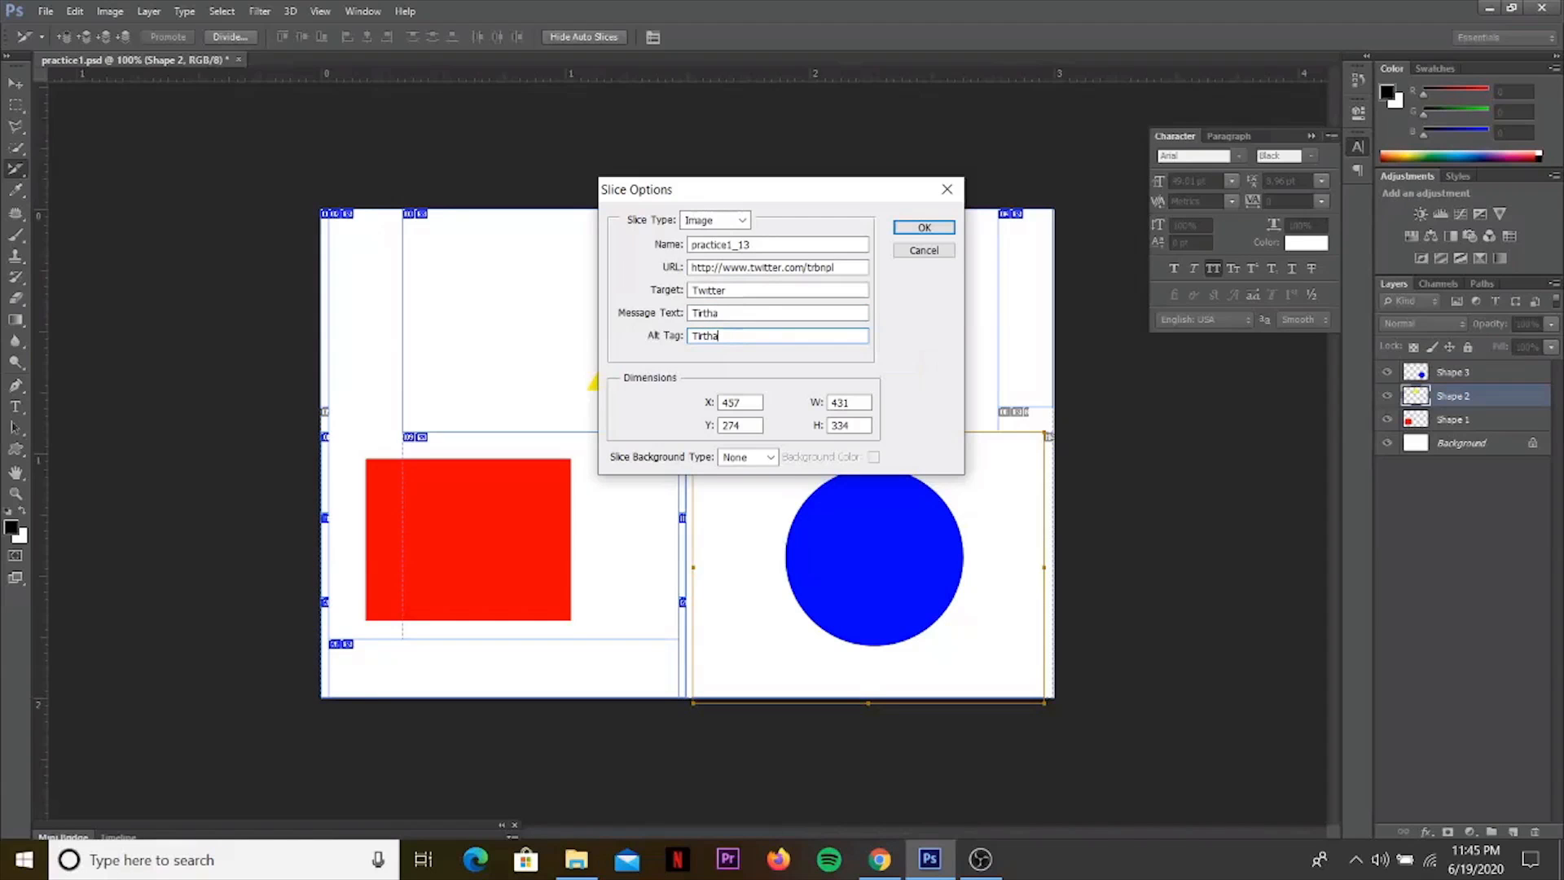
left_click(917, 230)
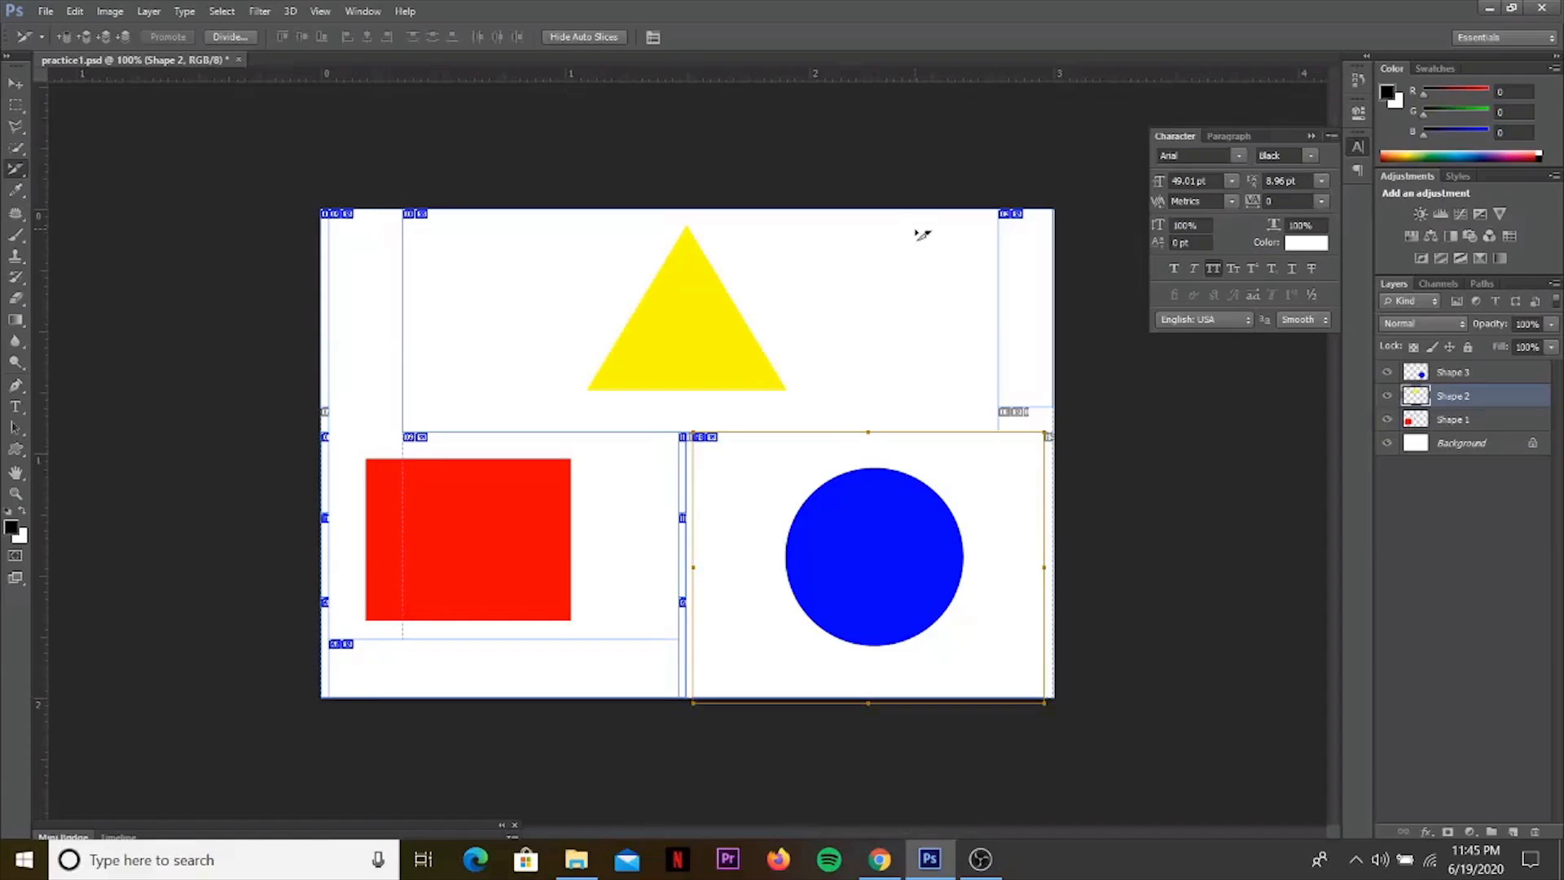
Start a Save for Web export of the sliced document in PNG-8 format.
left_click(45, 11)
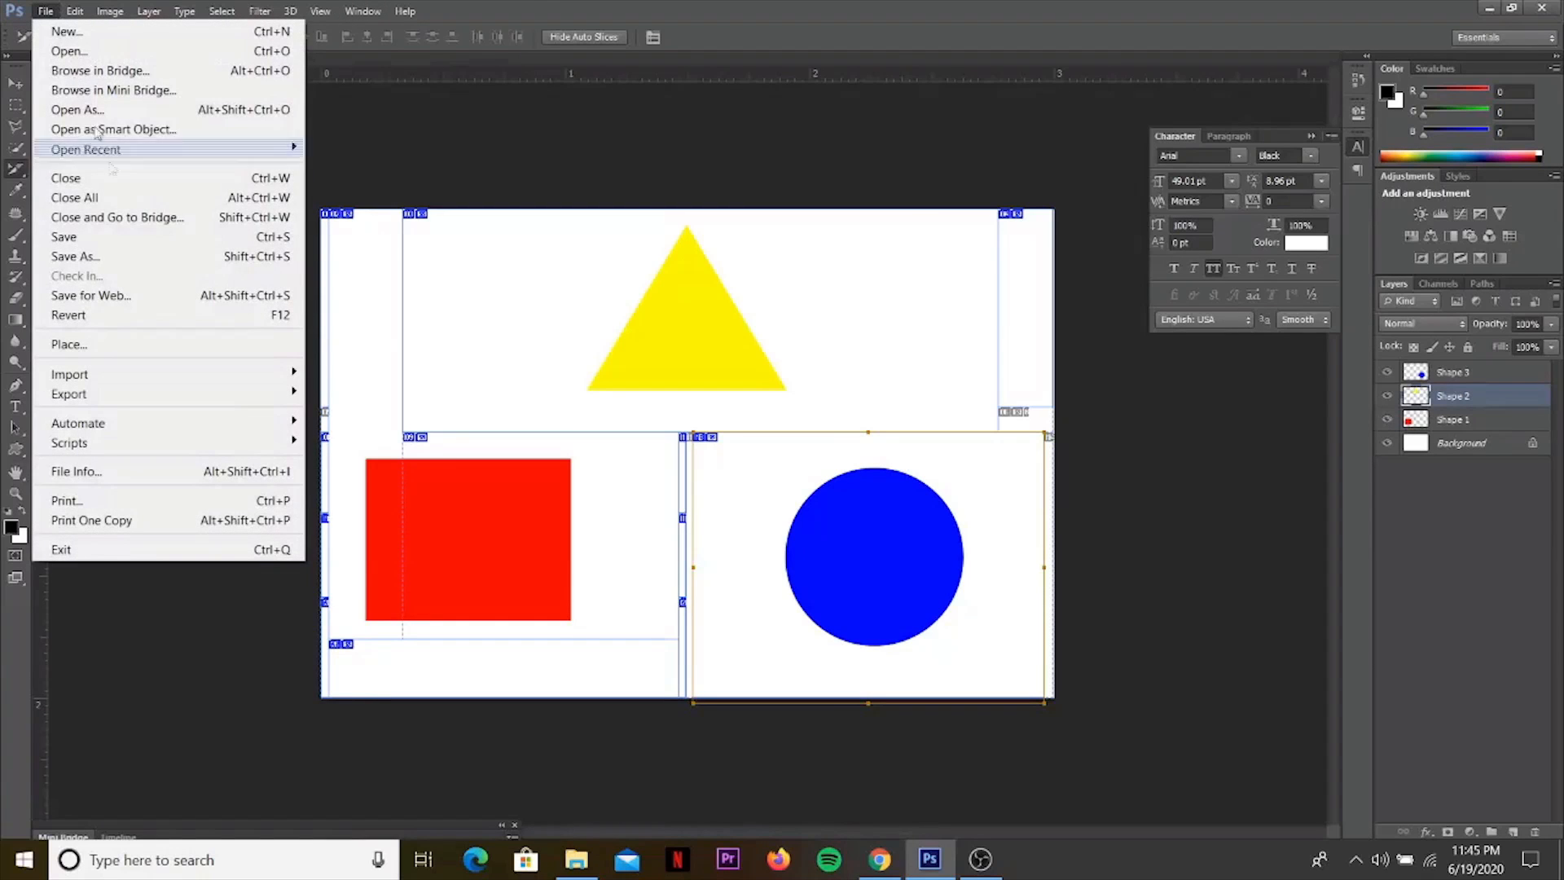
left_click(110, 295)
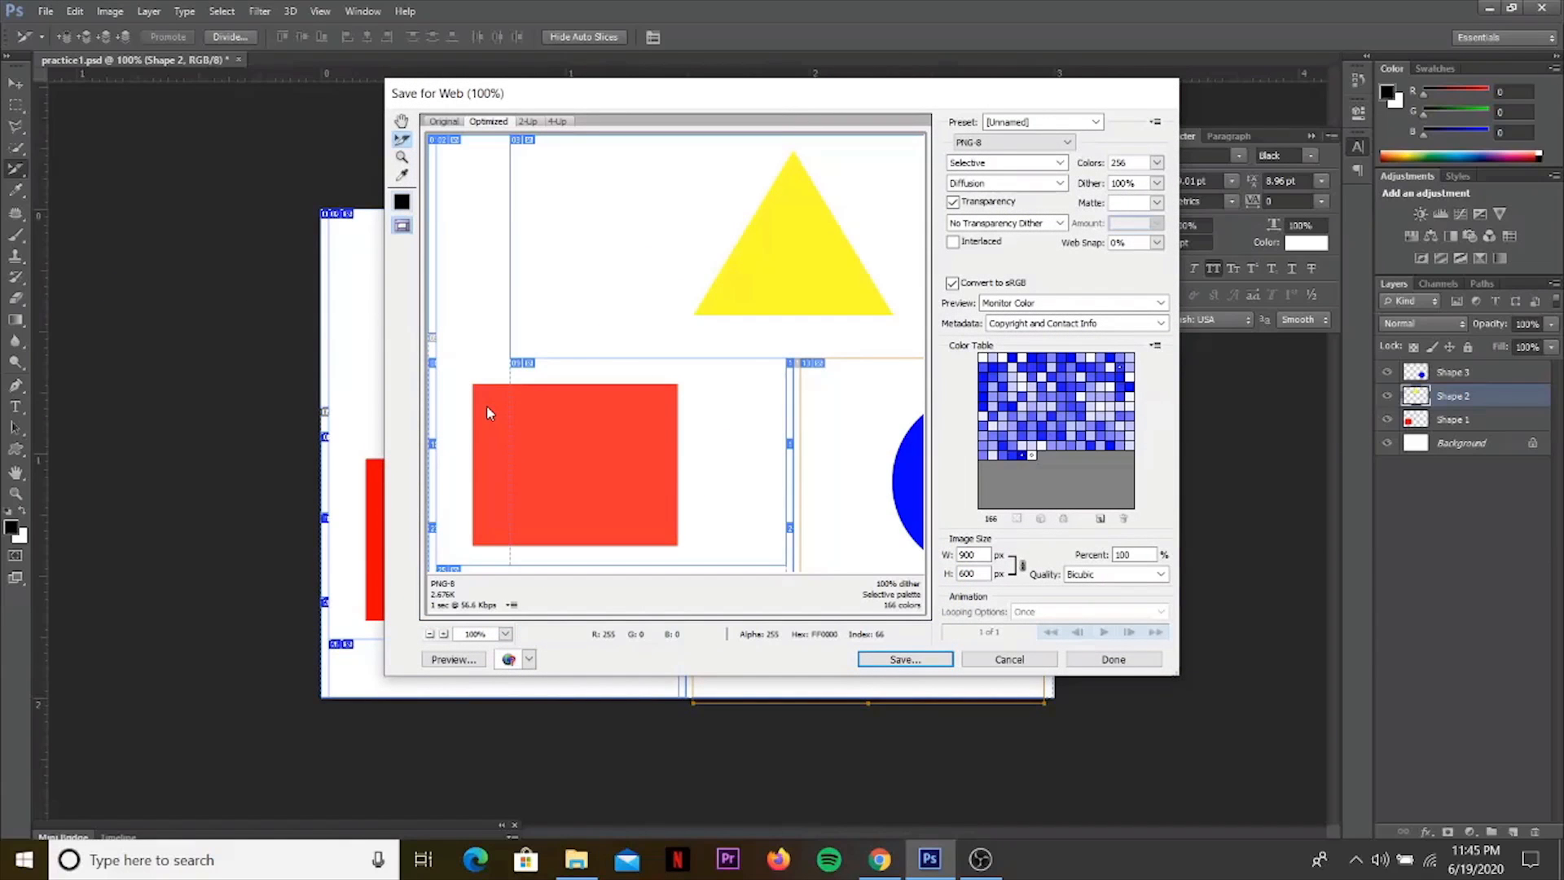
left_click(1038, 145)
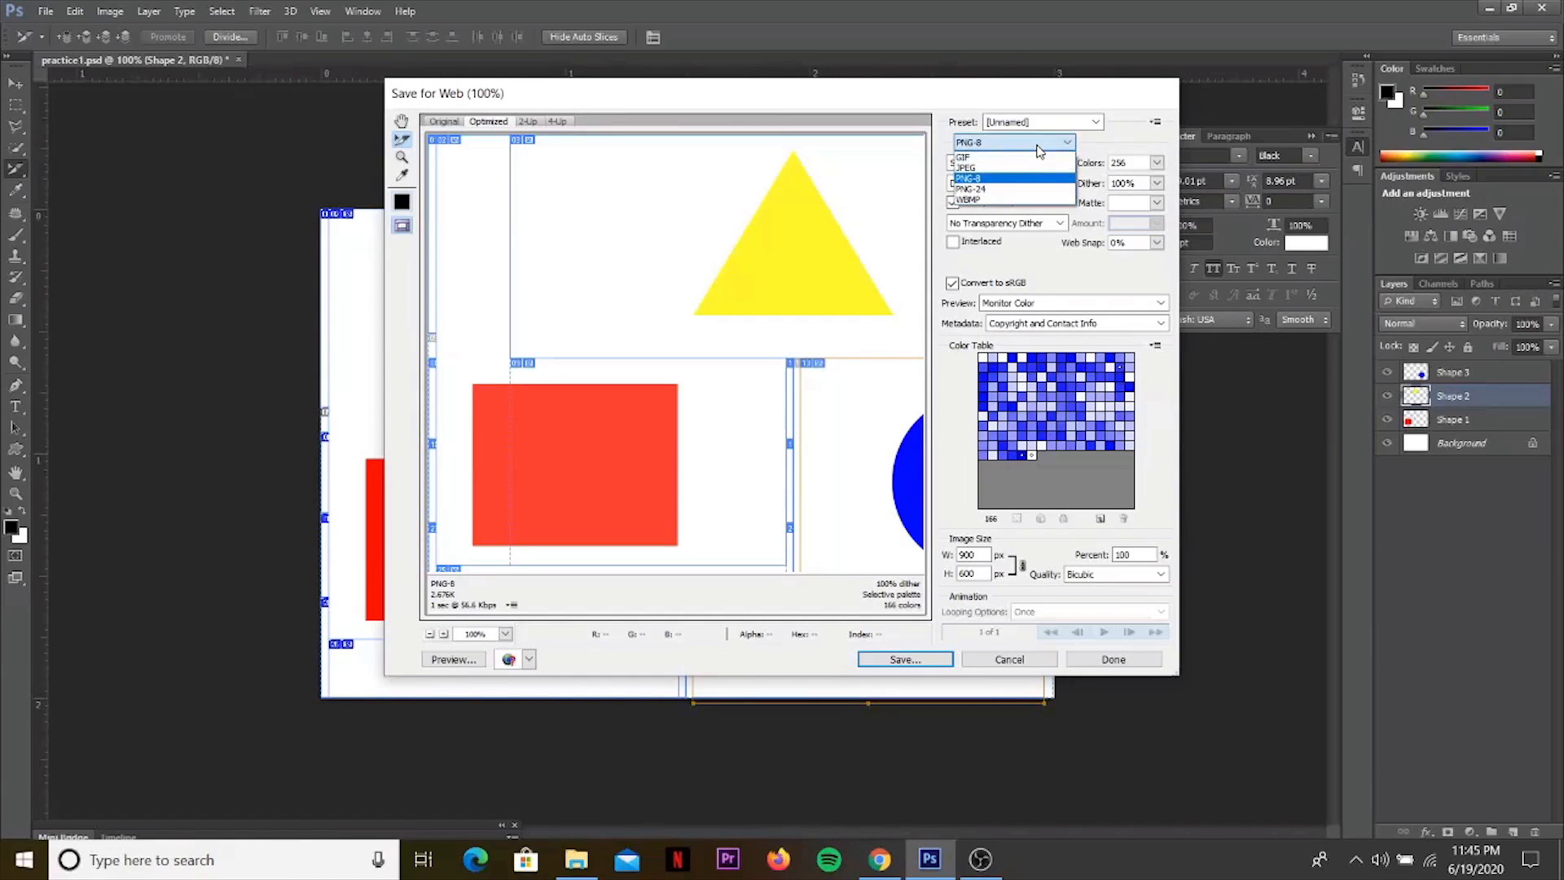
left_click(988, 180)
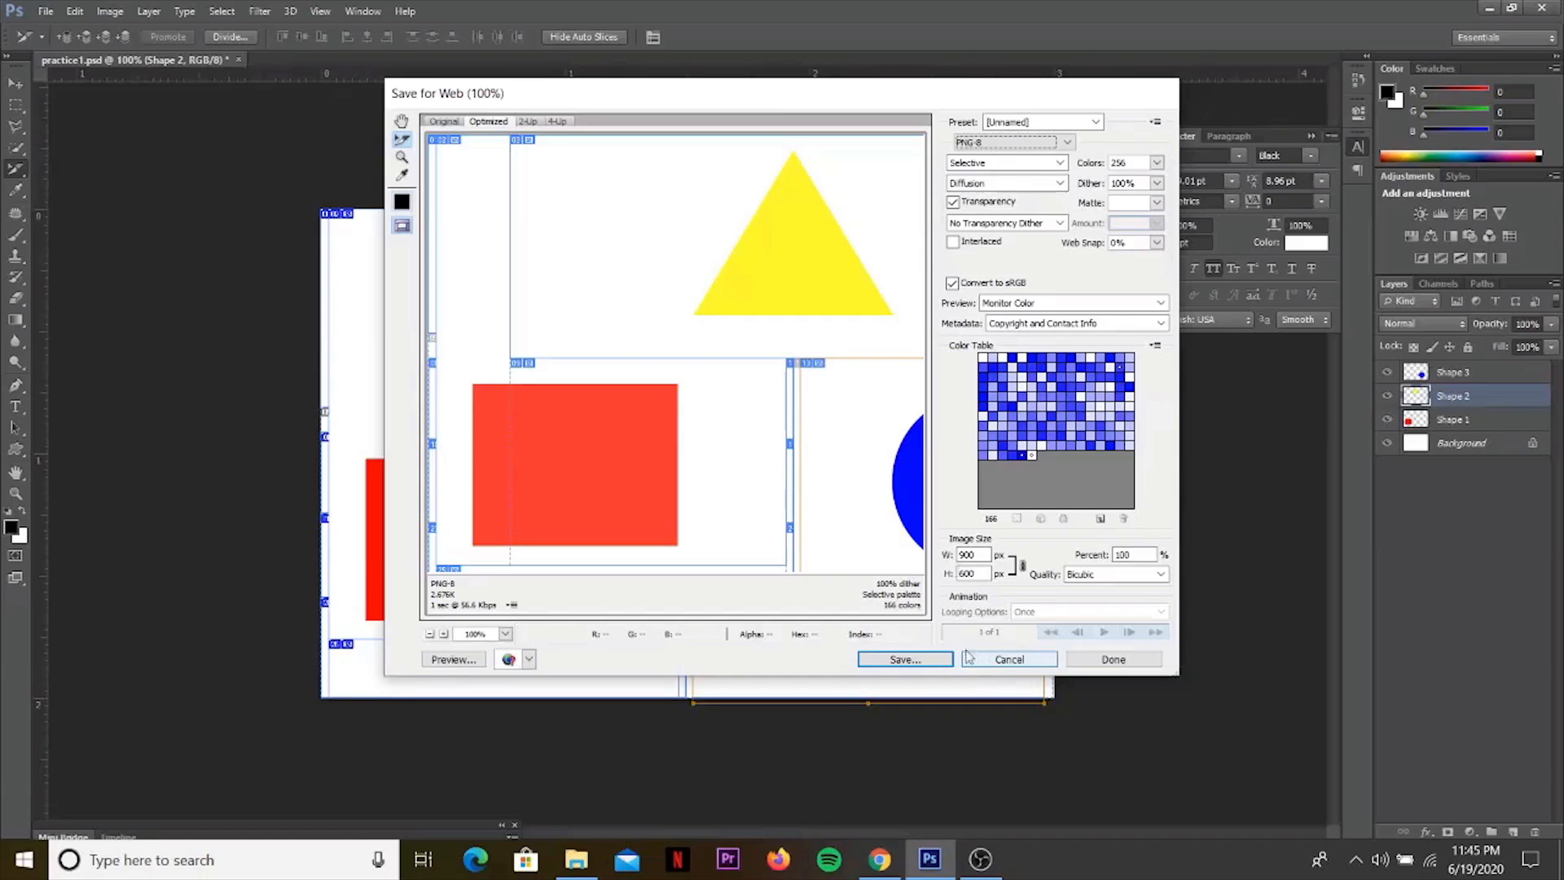
left_click(1042, 123)
left_click(1042, 123)
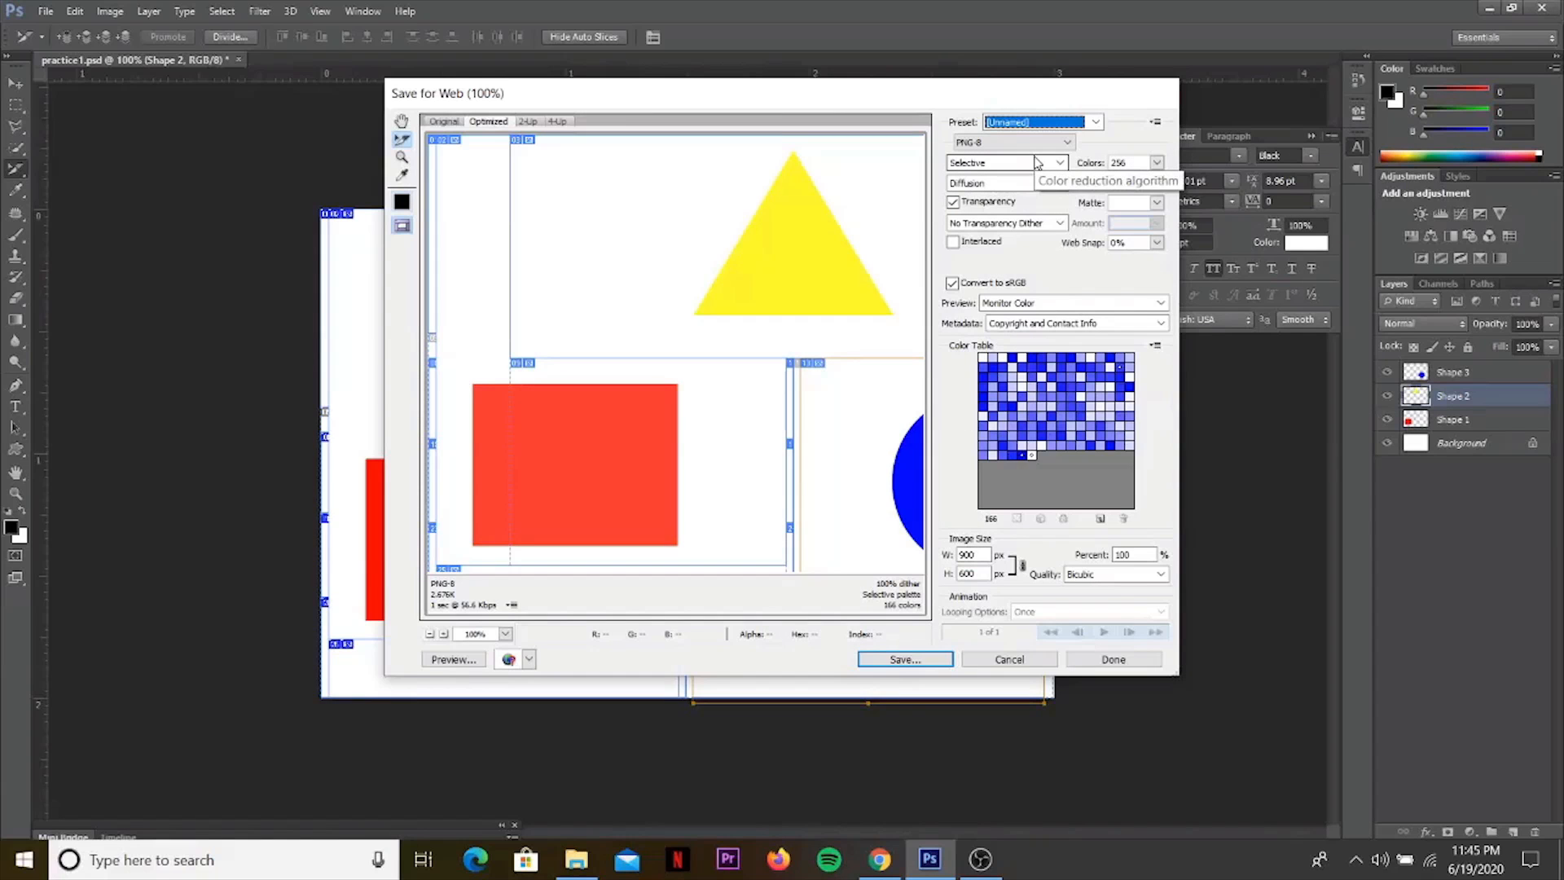
Save the export to the Desktop as practice2 in HTML and Images format with all slices.
left_click(903, 660)
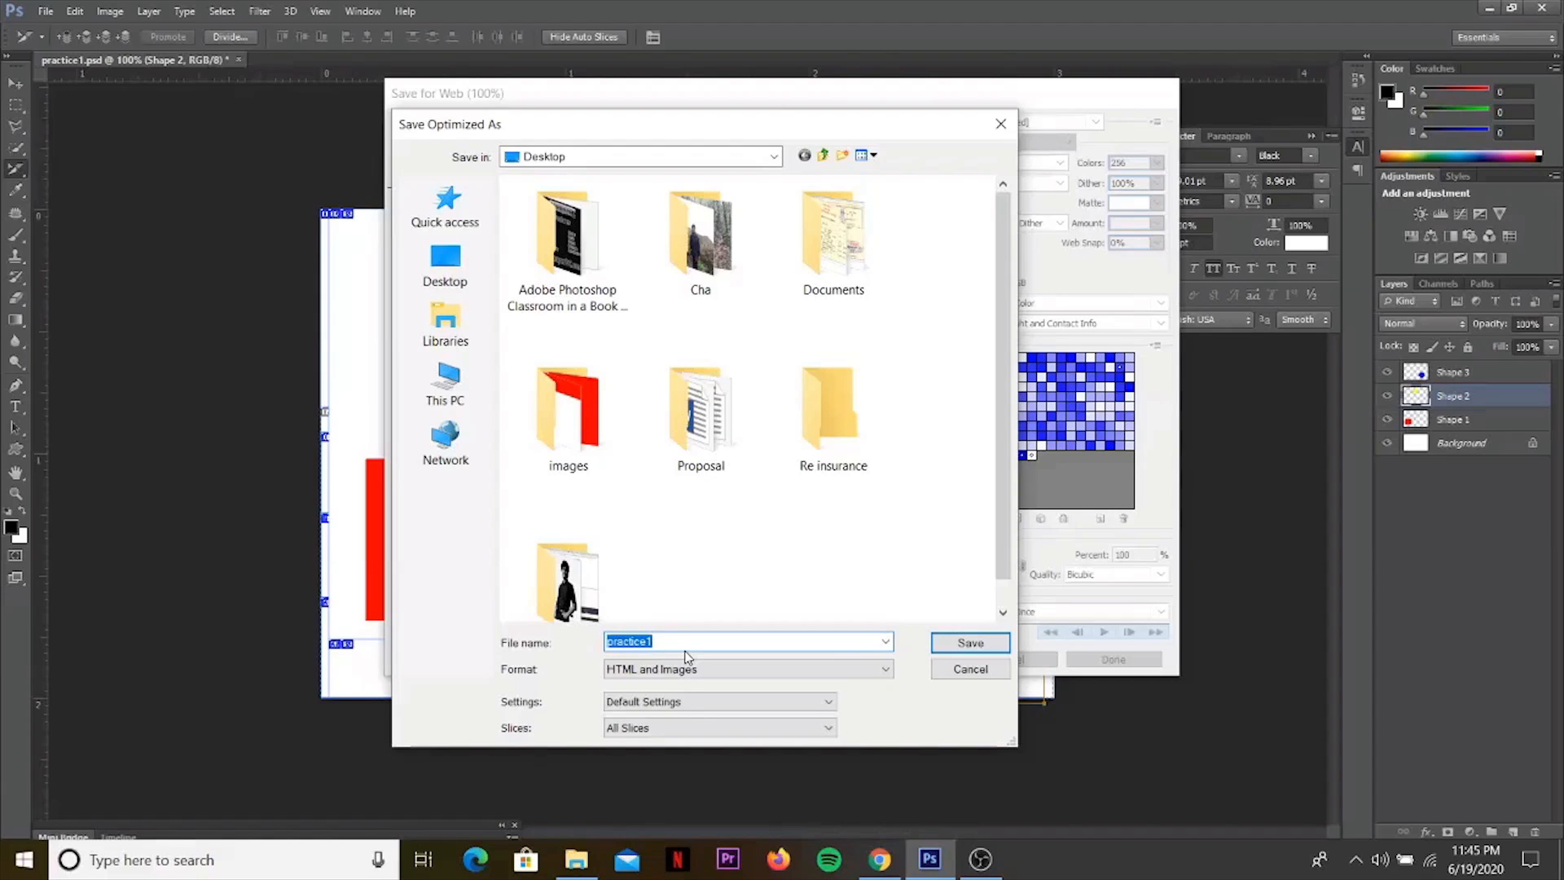
left_click(685, 650)
key("BackSpace")
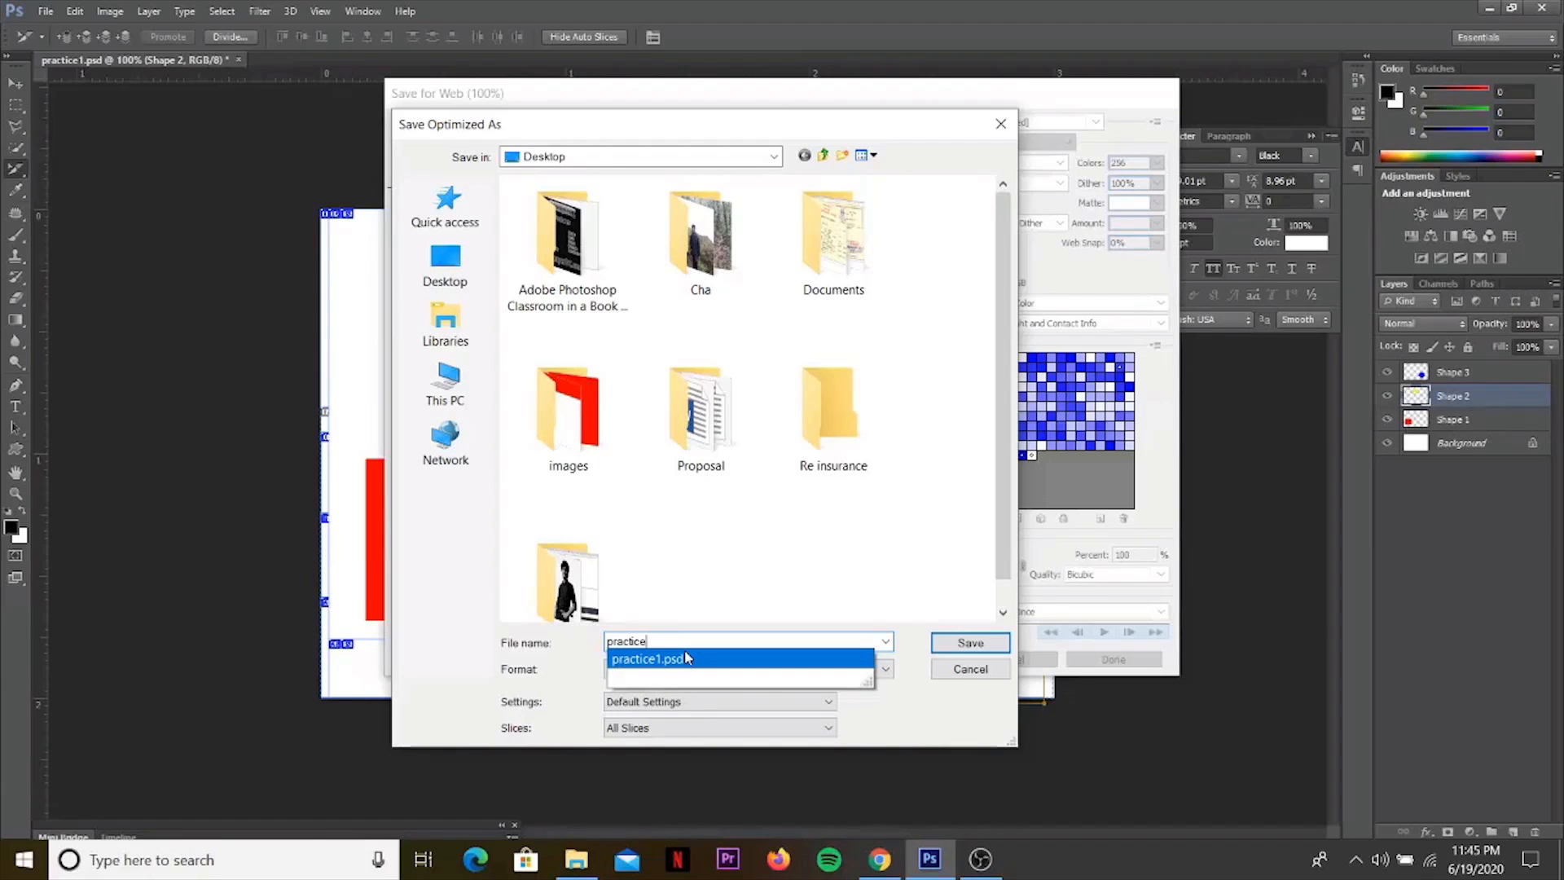
type("2")
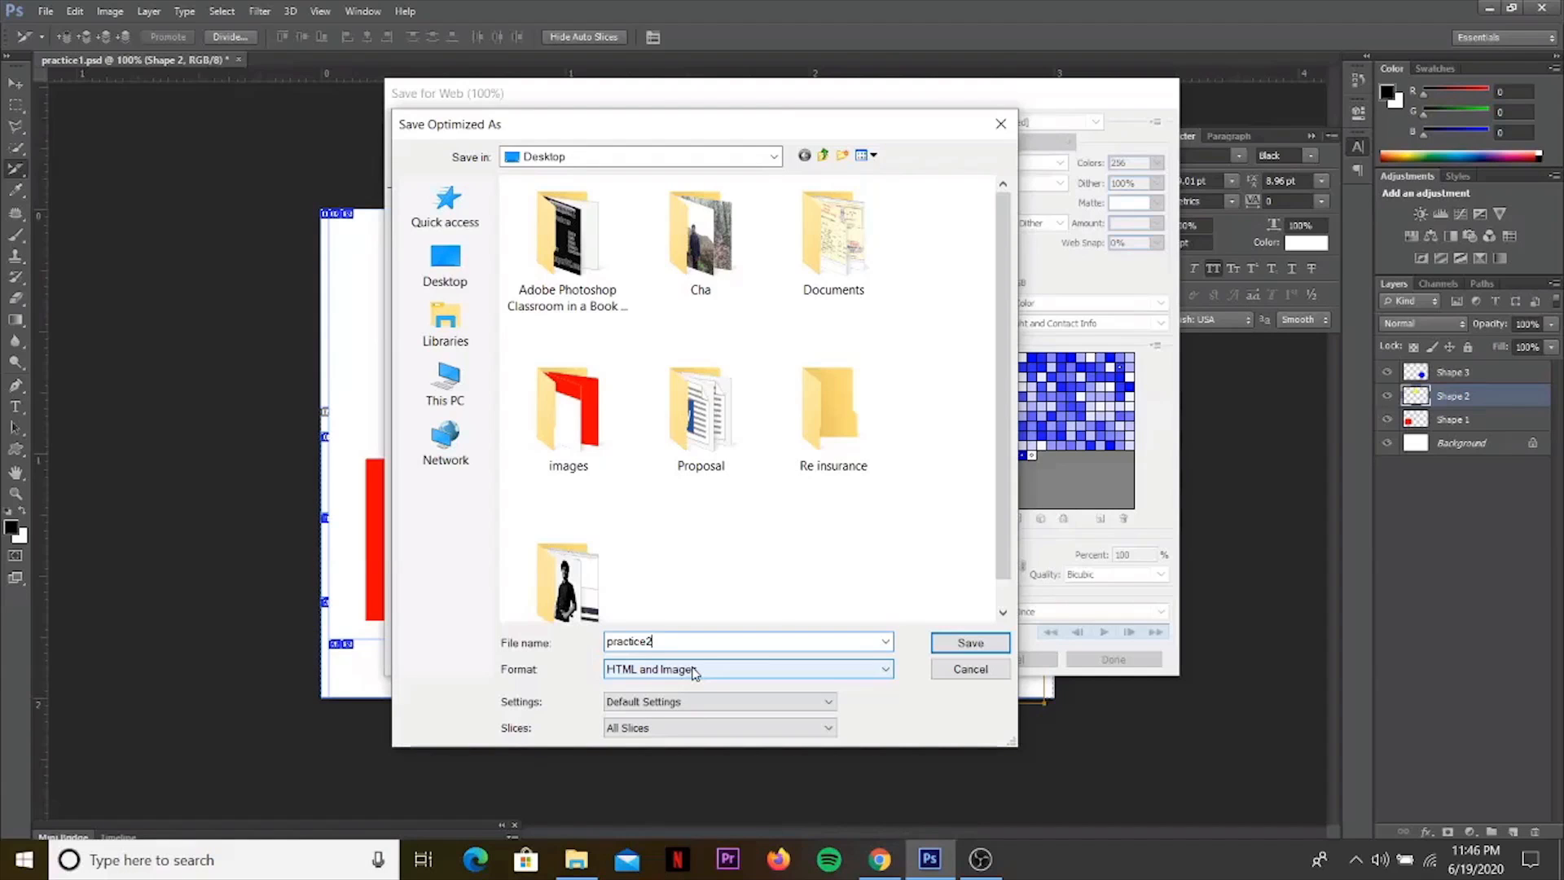
left_click(952, 645)
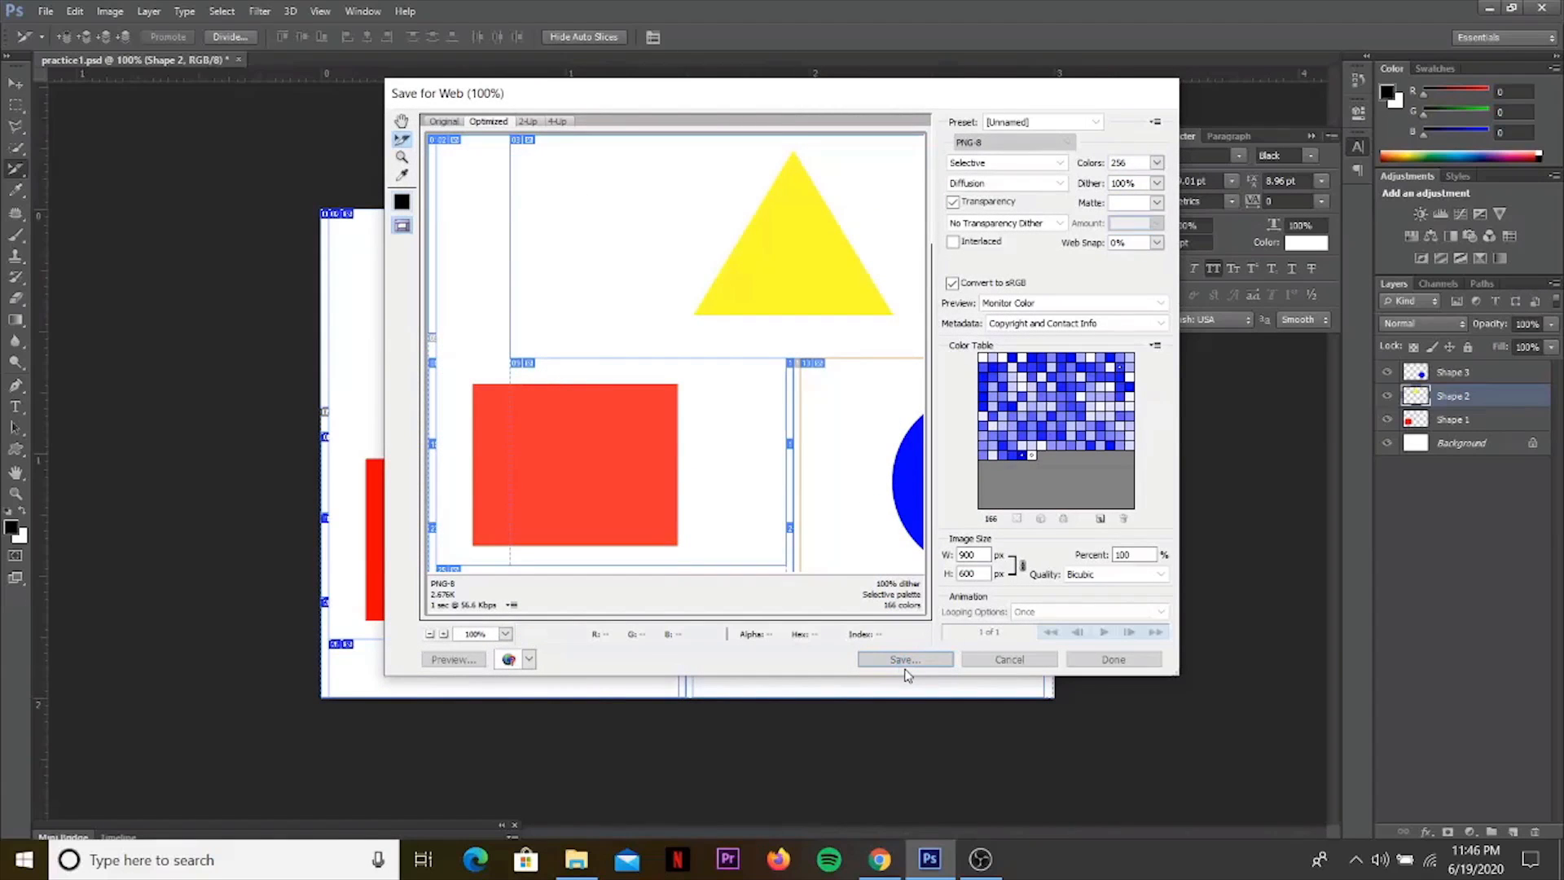
Minimize Photoshop and OBS and open the exported practice2 page from the desktop in Chrome.
left_click(1489, 8)
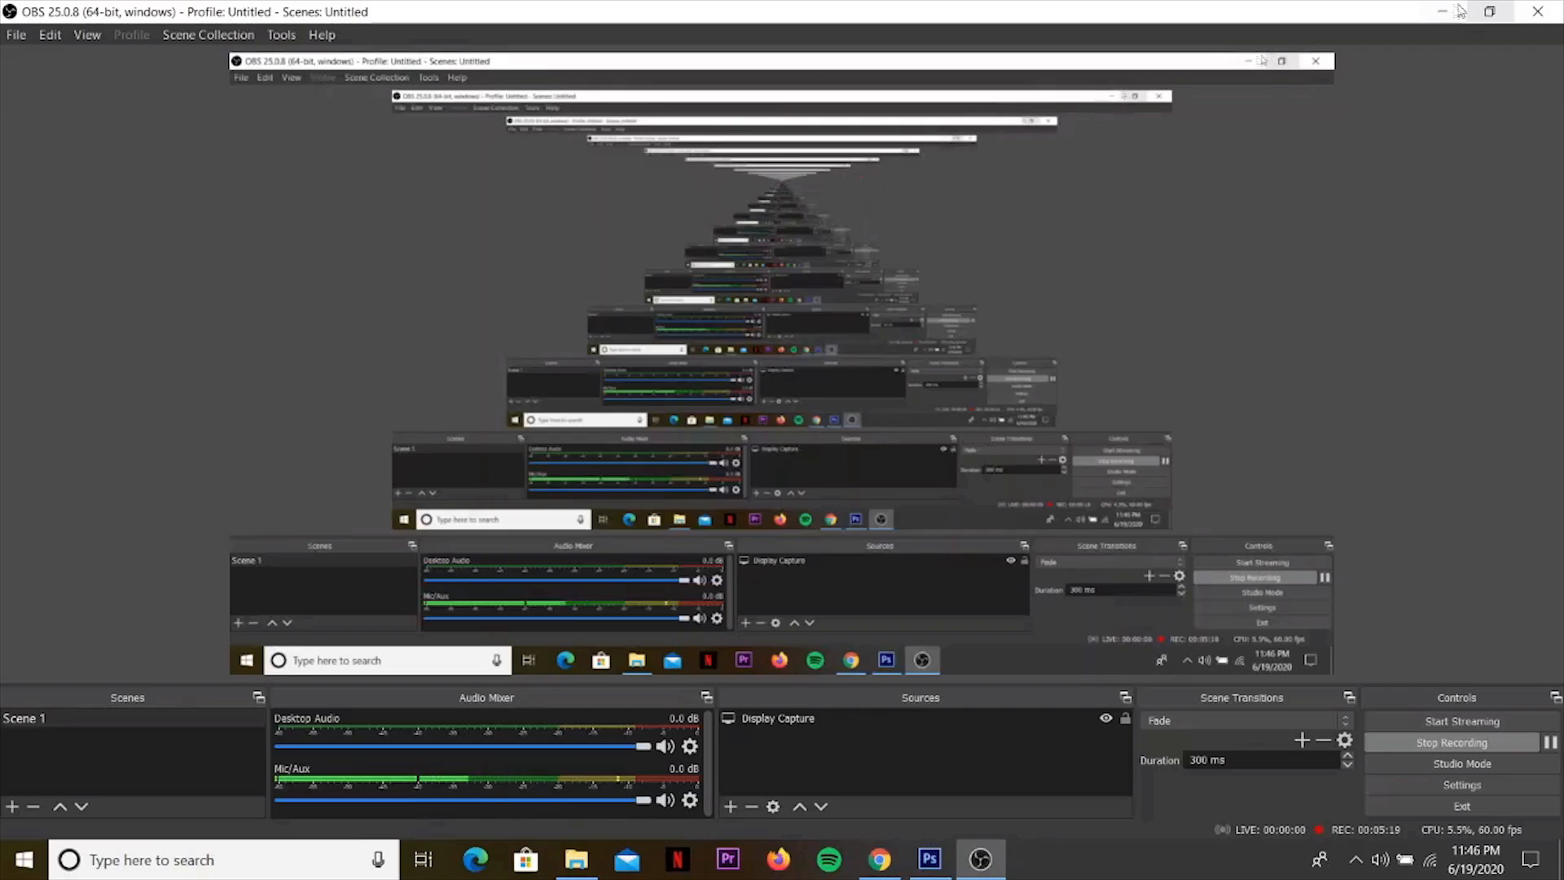
left_click(1443, 12)
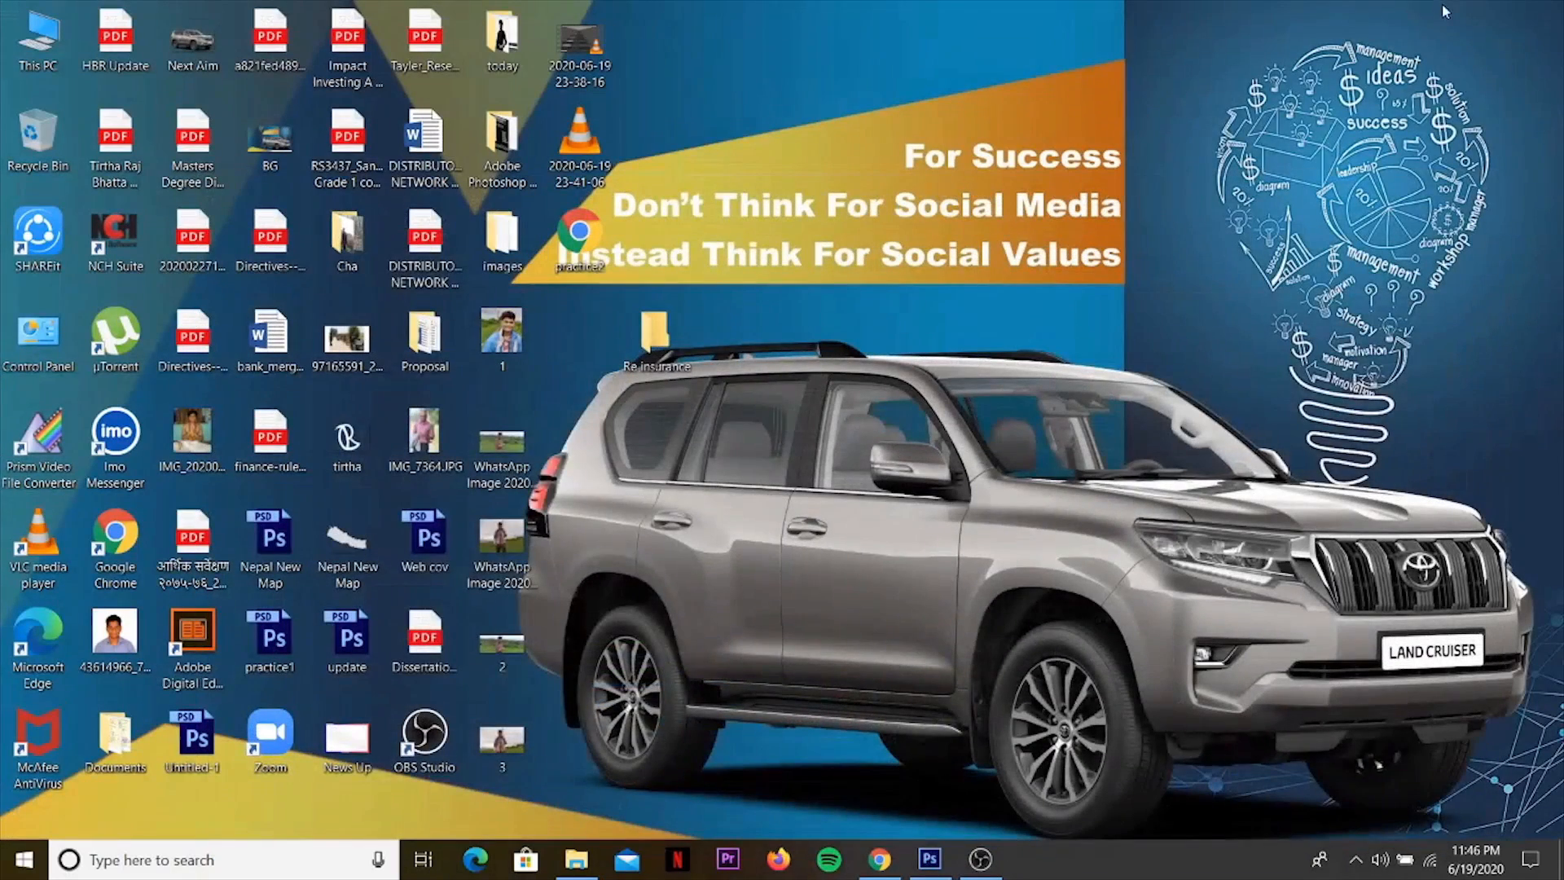
double_click(579, 236)
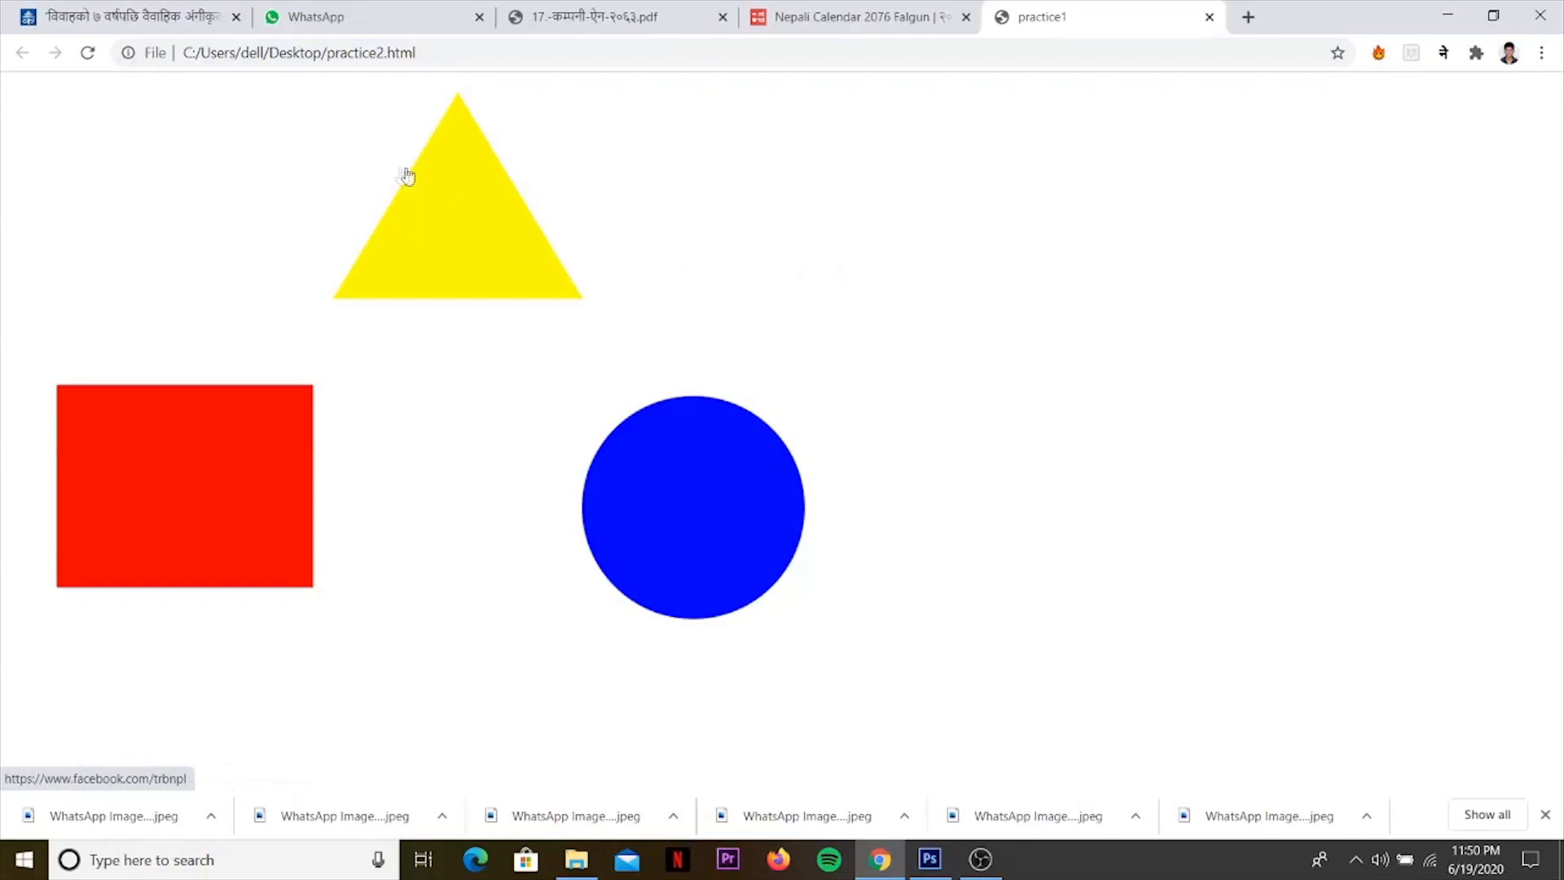
Follow the yellow triangle's link, look through the Facebook page it opens, and close that page.
left_click(451, 237)
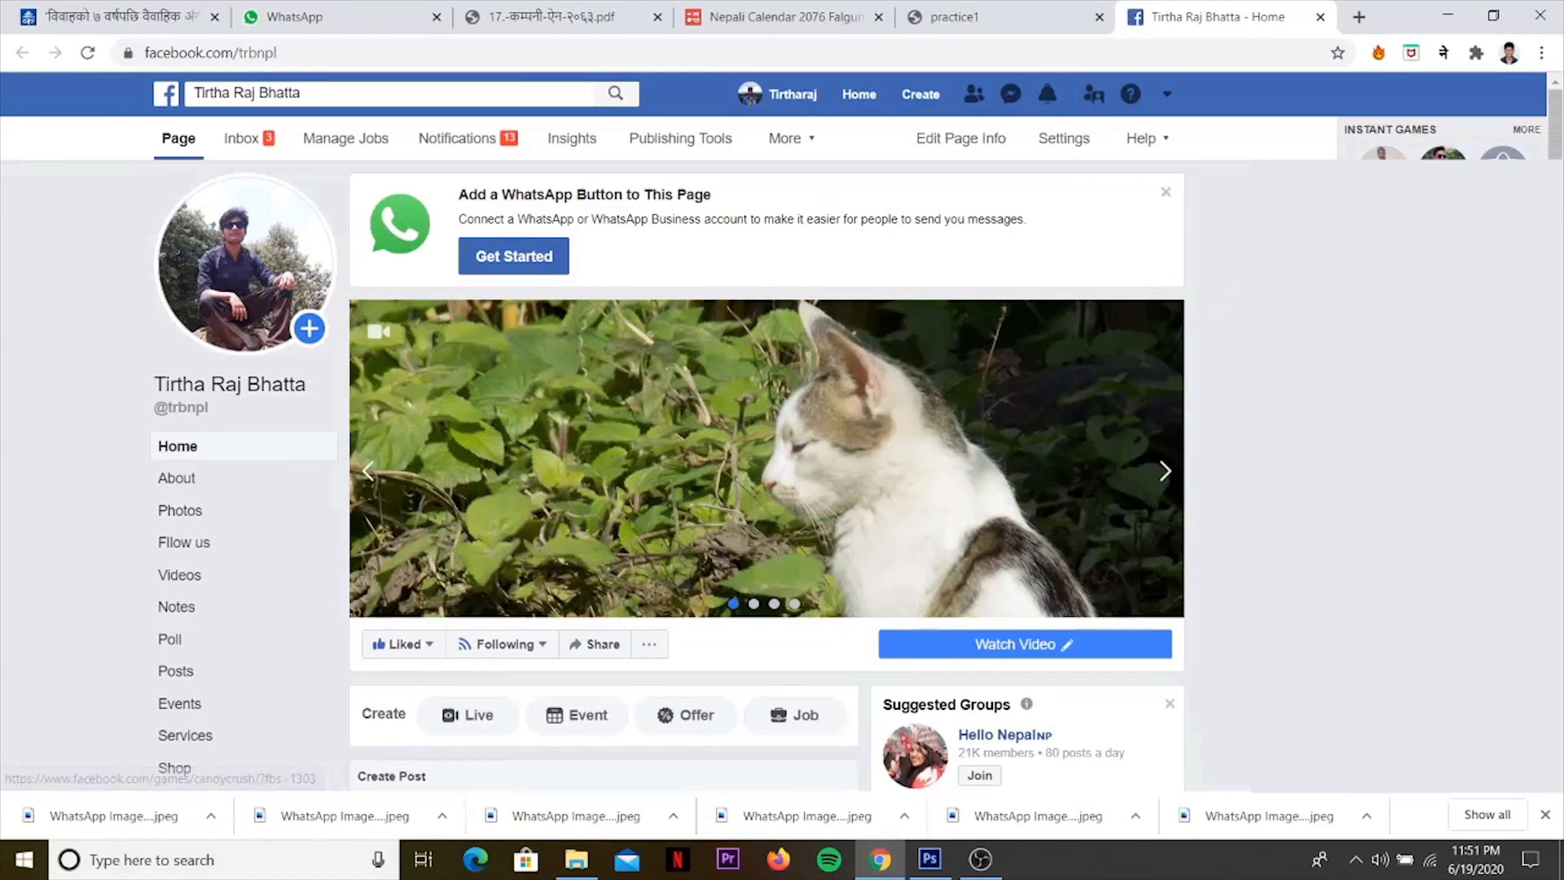
scroll(1214, 306, "down", 2)
scroll(766, 473, "down", 7)
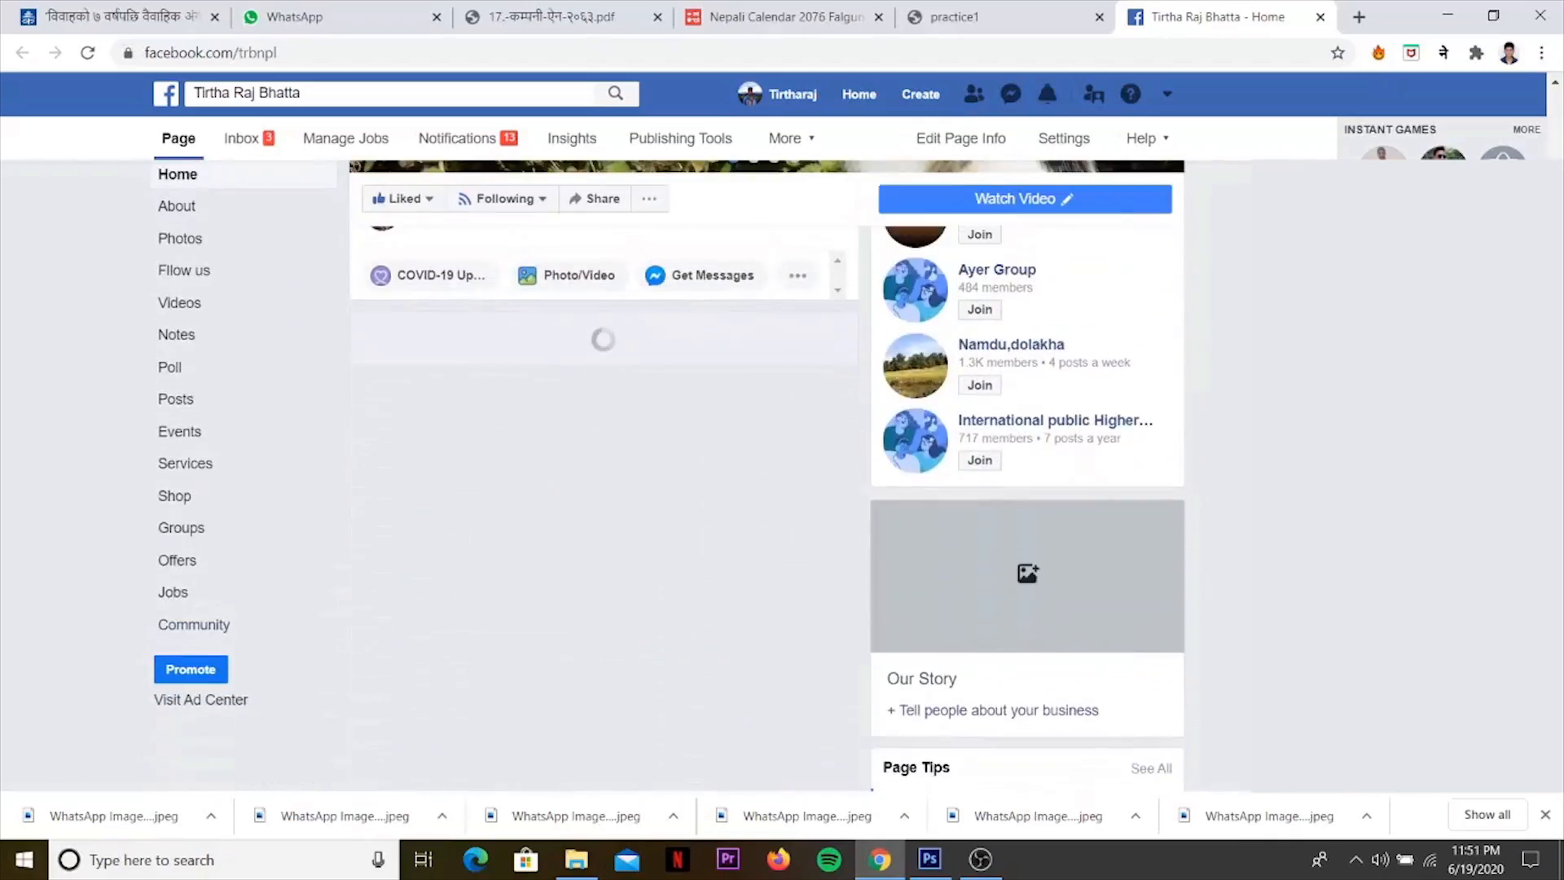
scroll(729, 254, "up", 8)
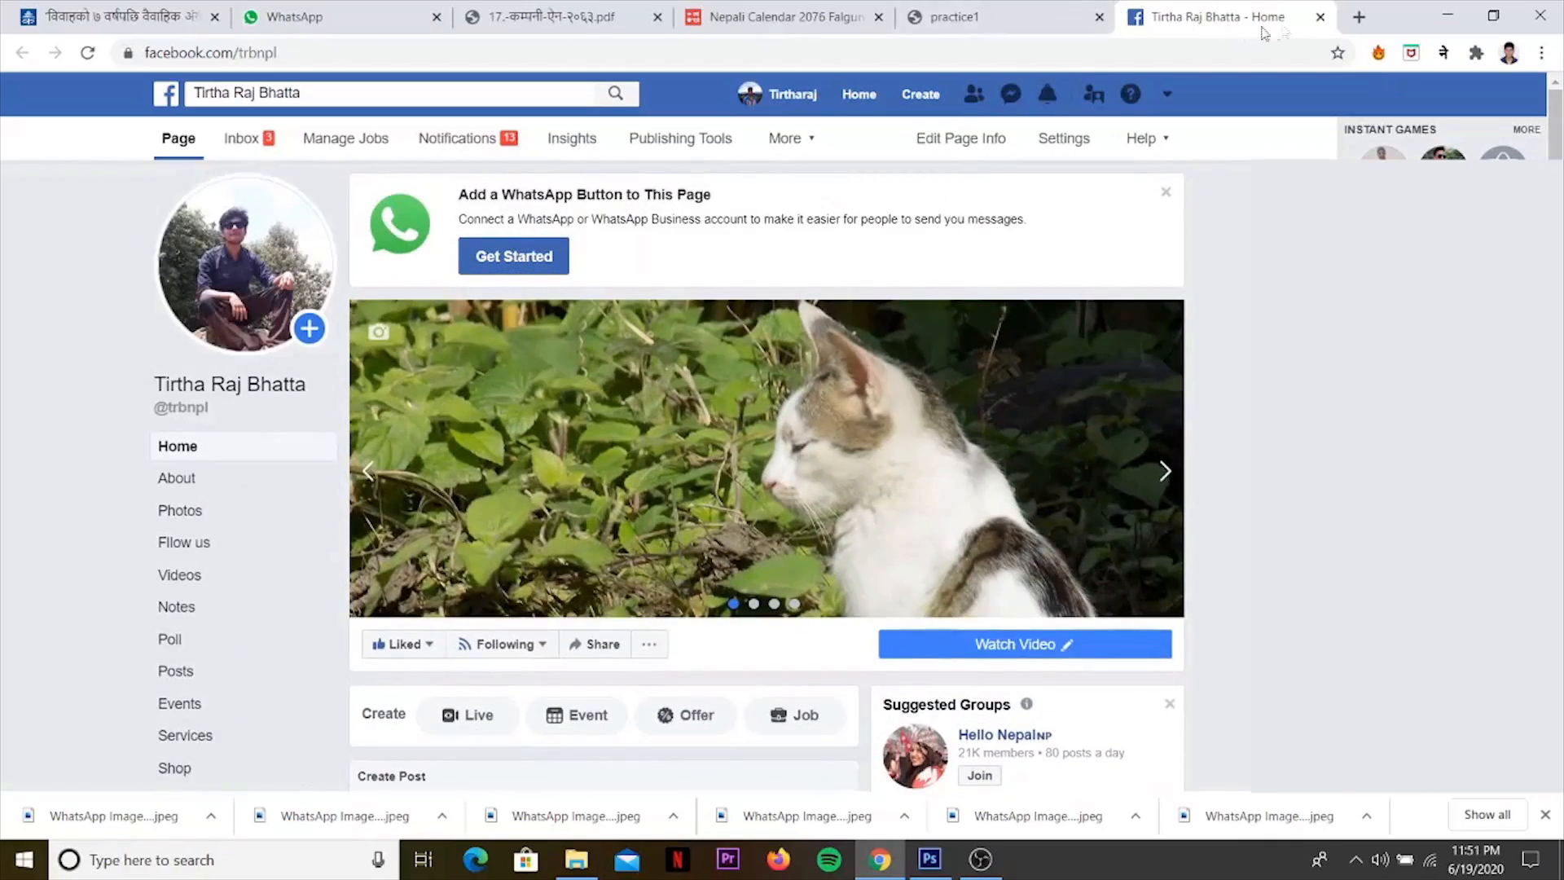
left_click(1320, 17)
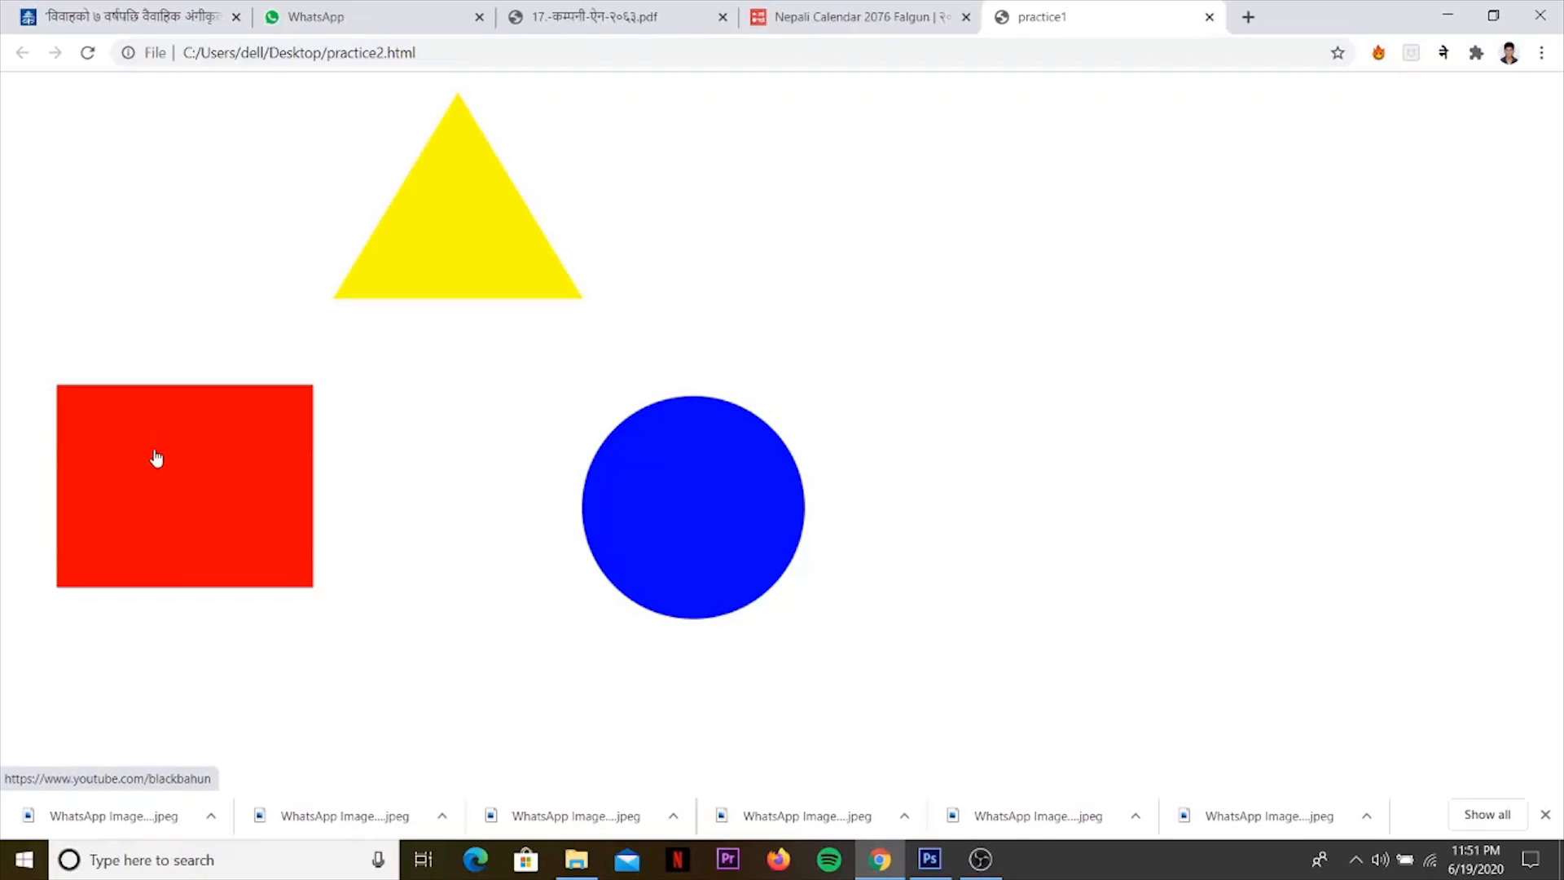
Test the red rectangle's YouTube link and the blue circle's Twitter link, closing each opened page.
left_click(173, 473)
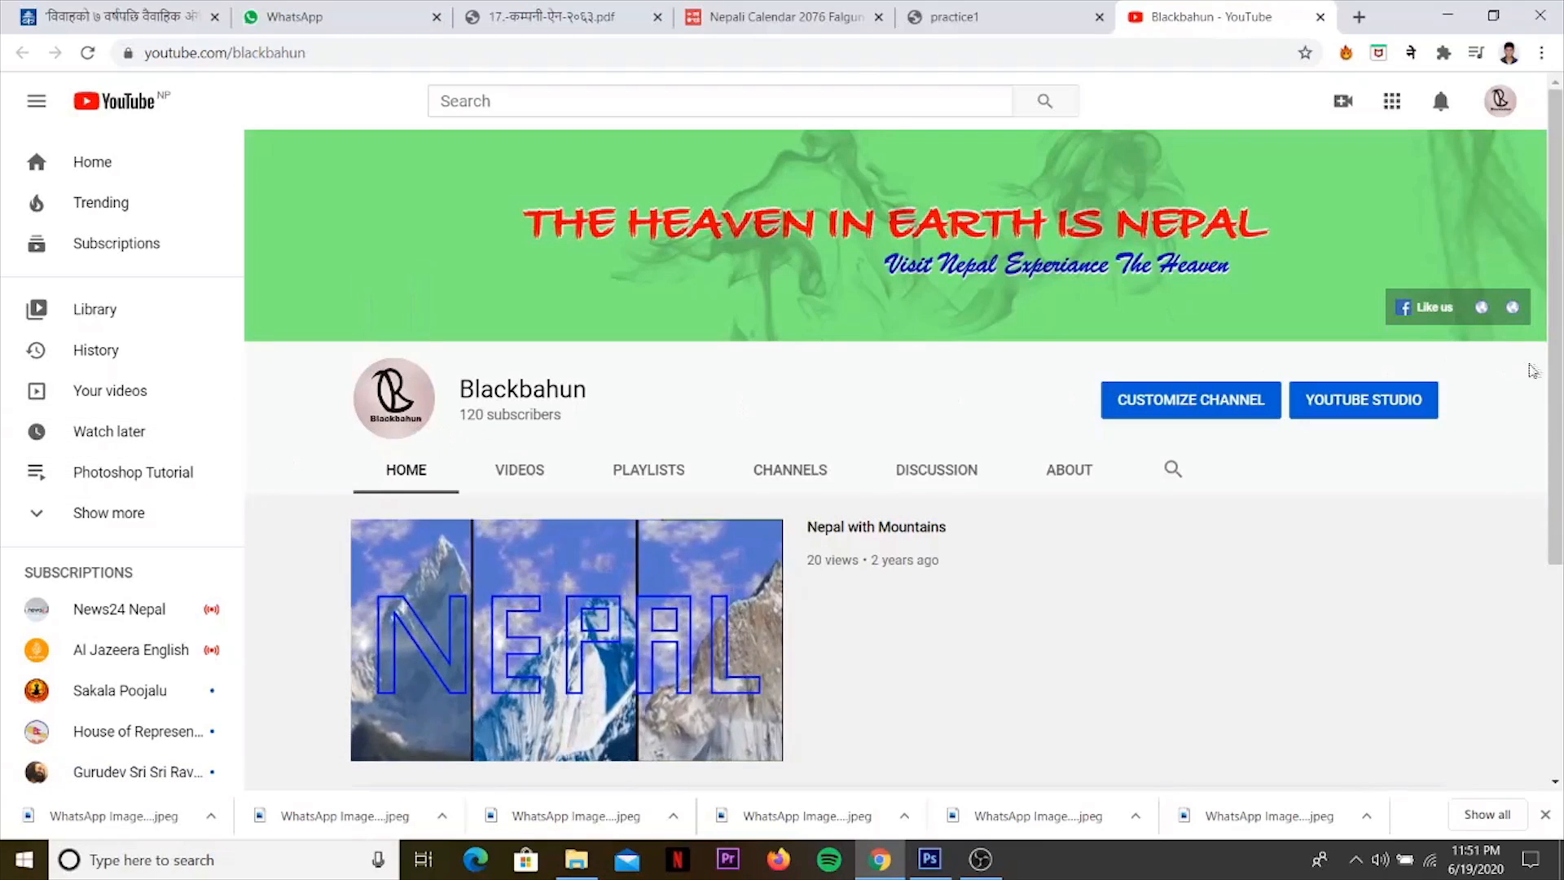
mouse_move(1551, 385)
left_mouse_down()
mouse_move(1532, 561)
mouse_move(1553, 381)
left_mouse_up()
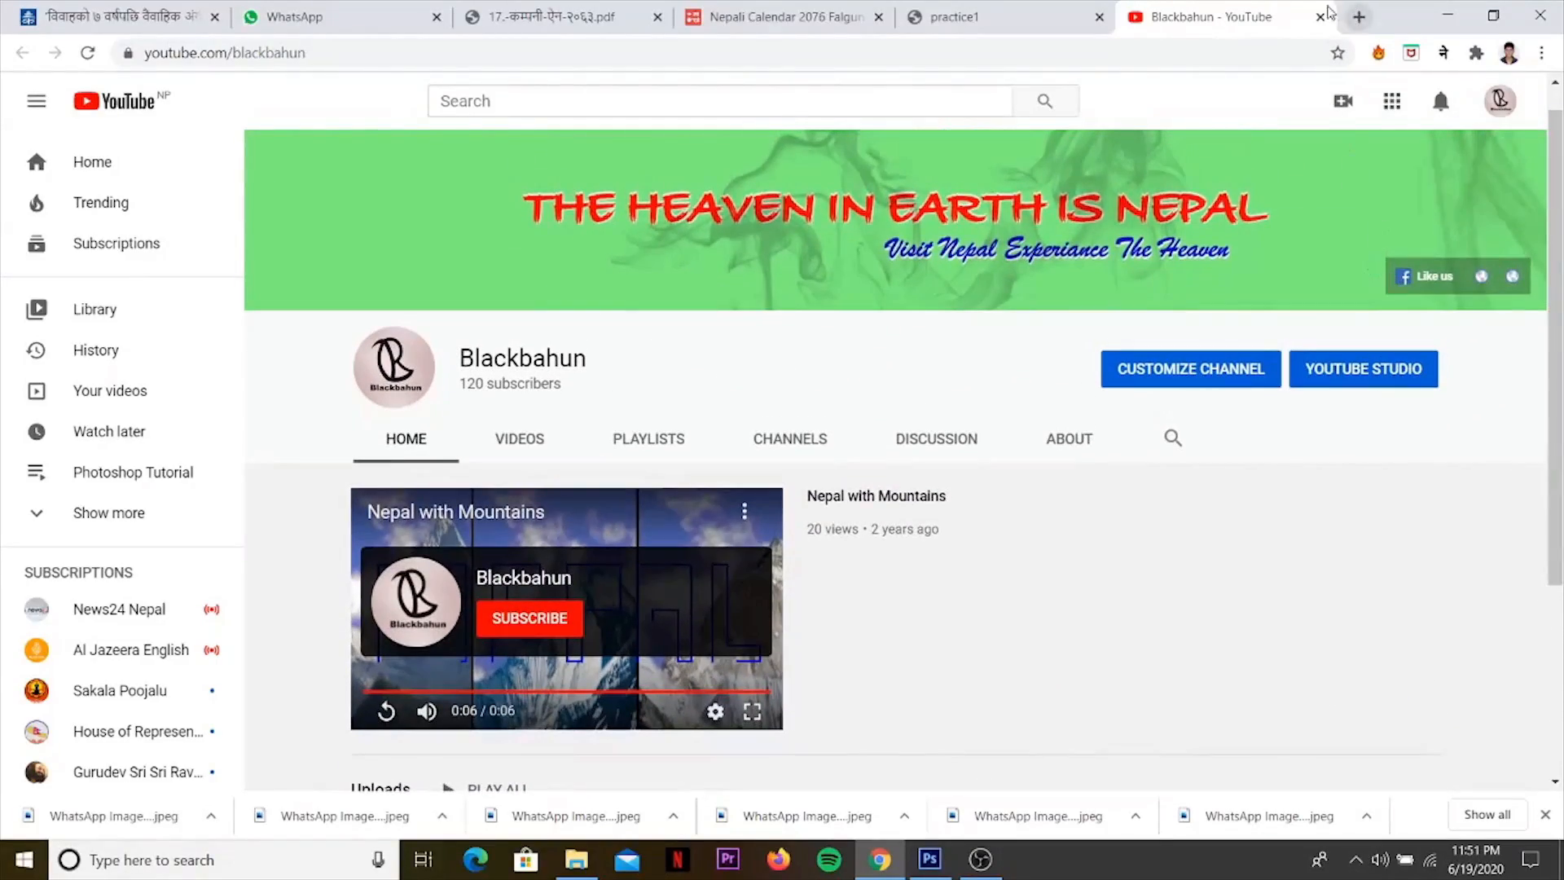
left_click(1320, 18)
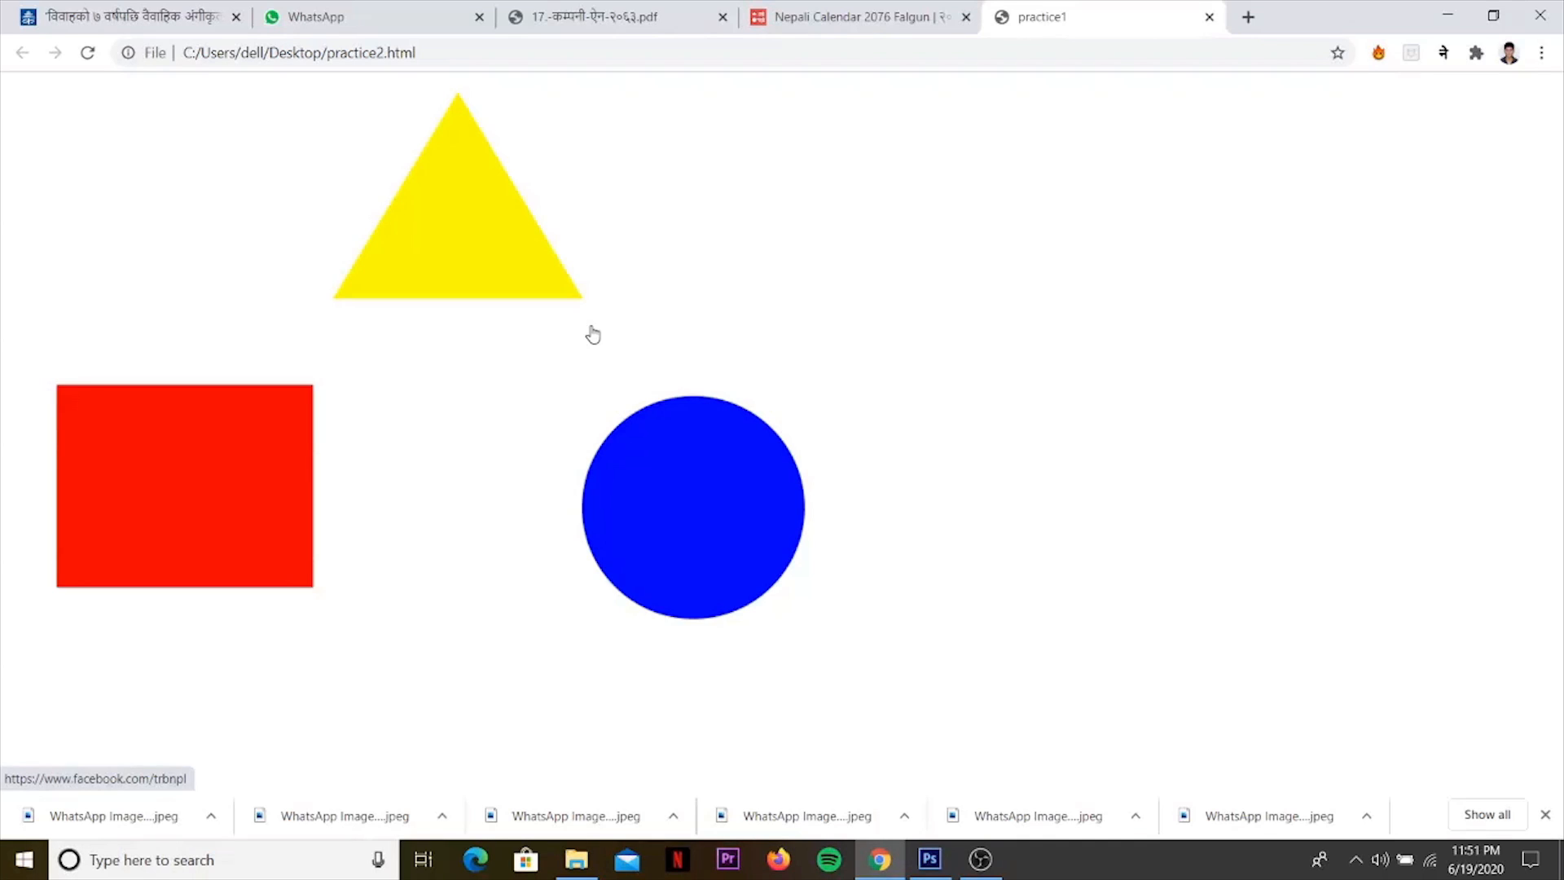
left_click(686, 515)
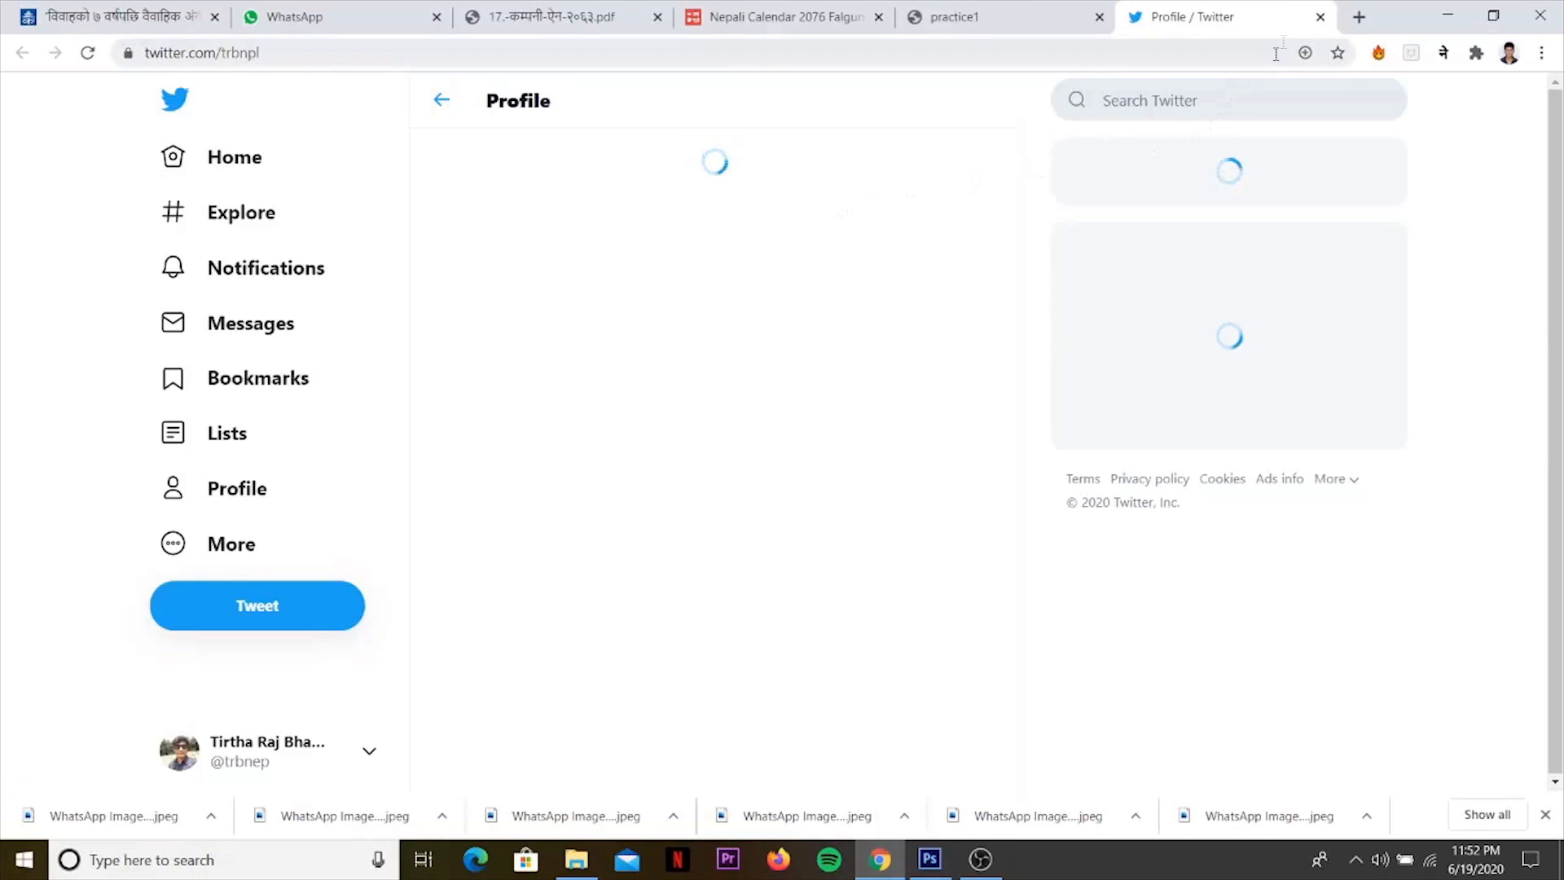
left_click(1321, 18)
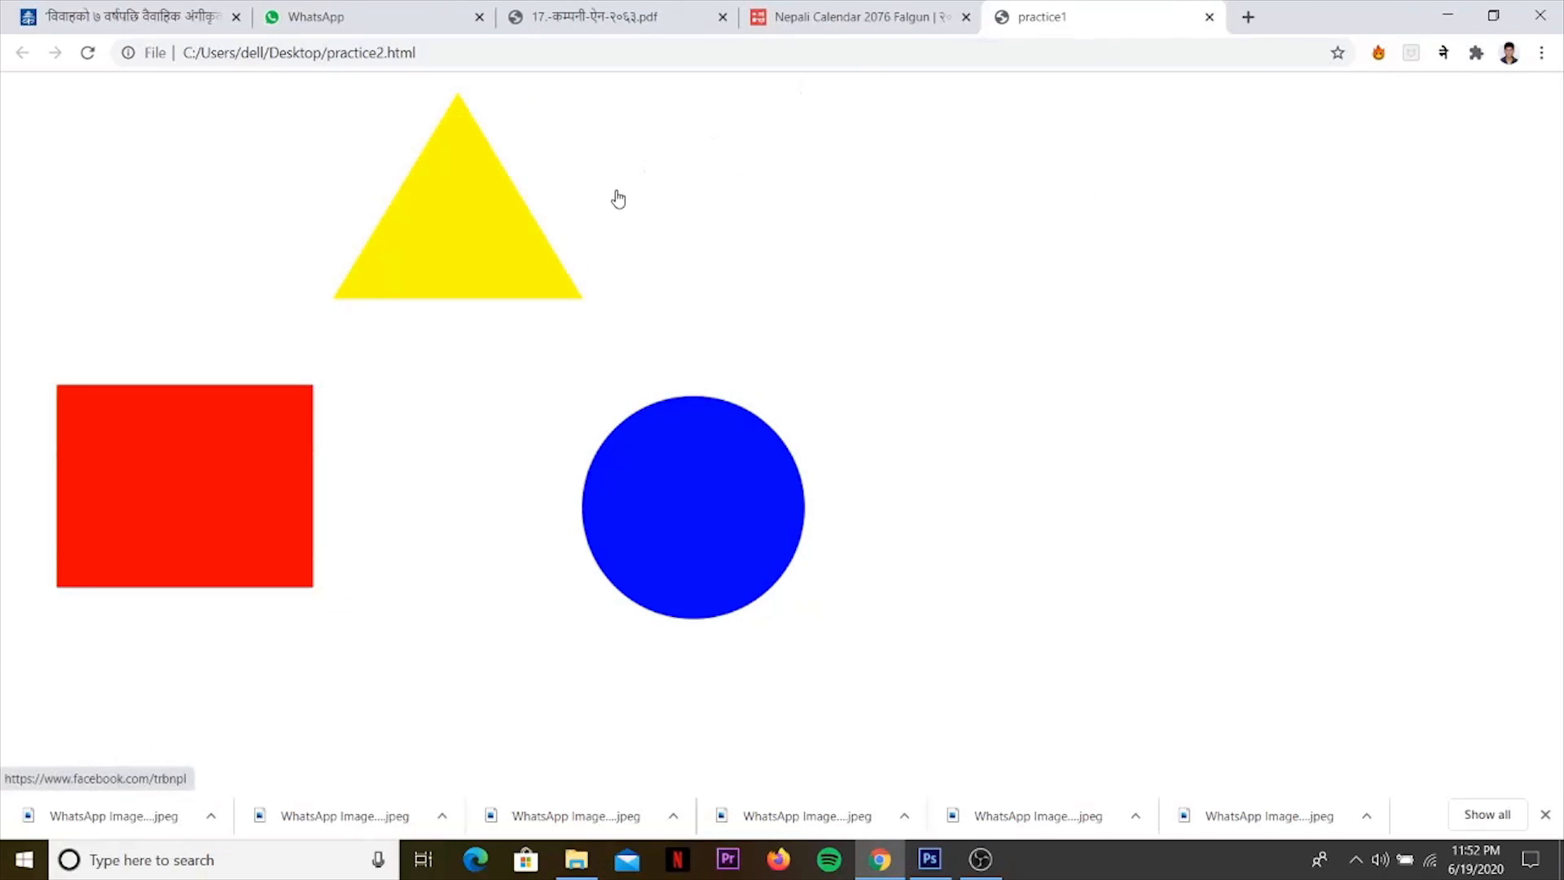